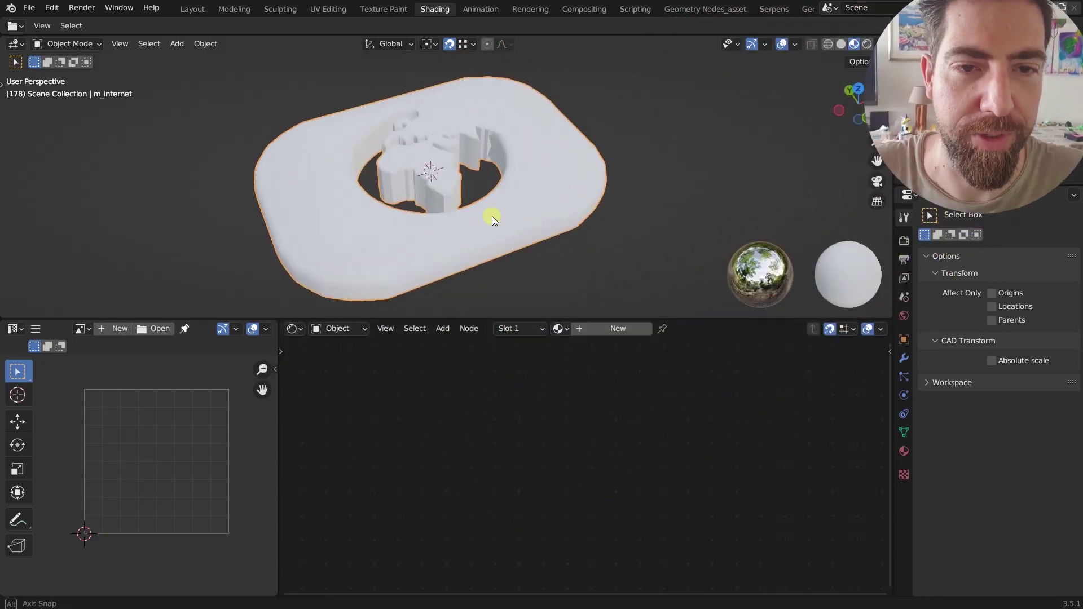
# - Assign the existing Wood material to the m_internet object
pyautogui.moveTo(493, 215); pyautogui.dragTo(440, 251, button='middle')
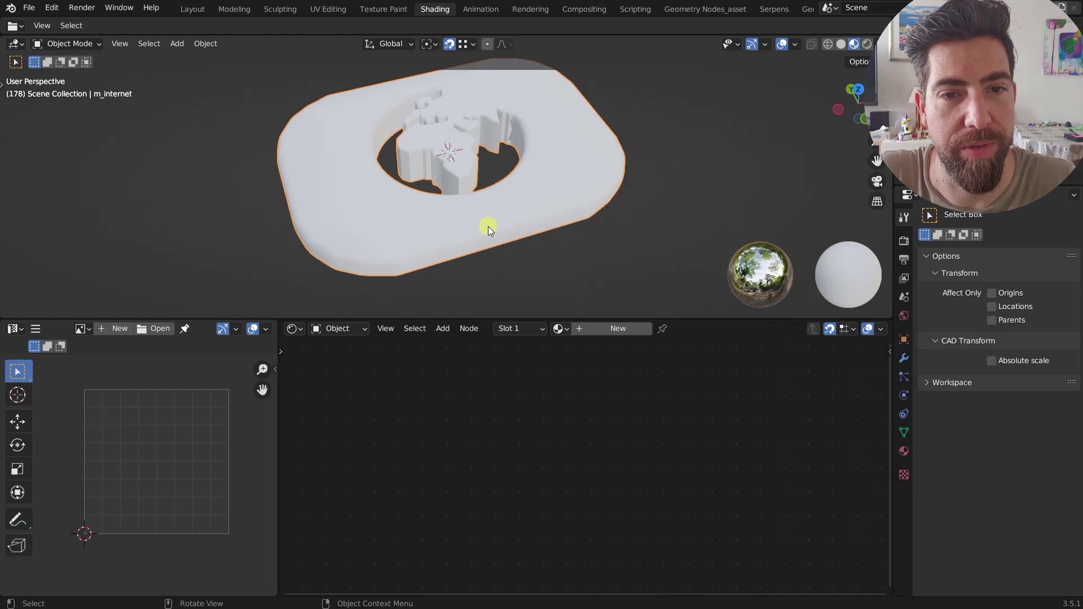
pyautogui.click(564, 328)
pyautogui.click(587, 350)
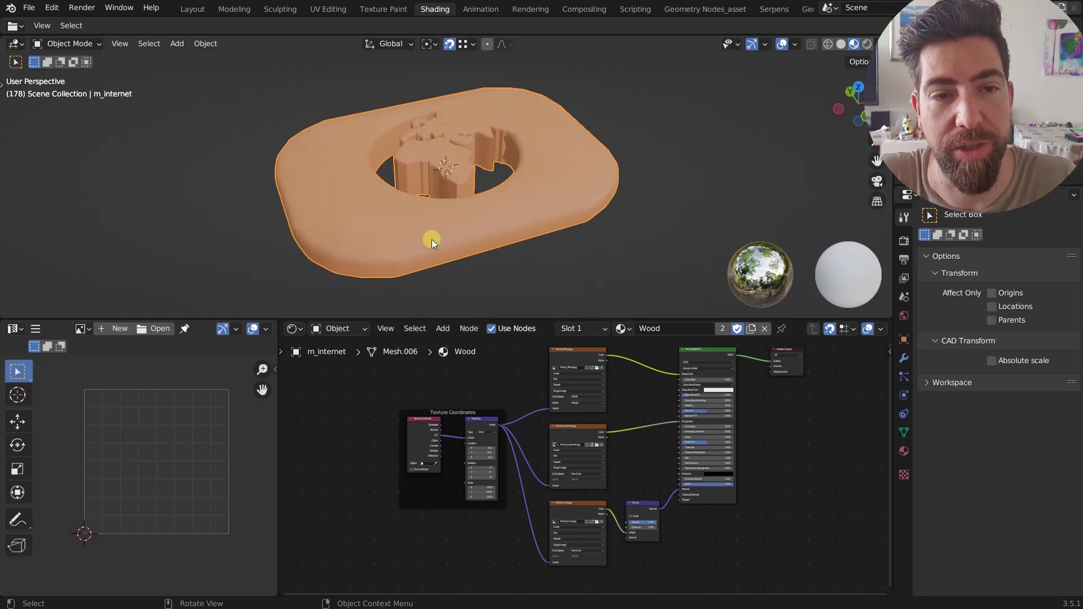
# - Unwrap the whole m_internet mesh with Smart UV Project, using an island margin of 0.010
pyautogui.press('Tab')
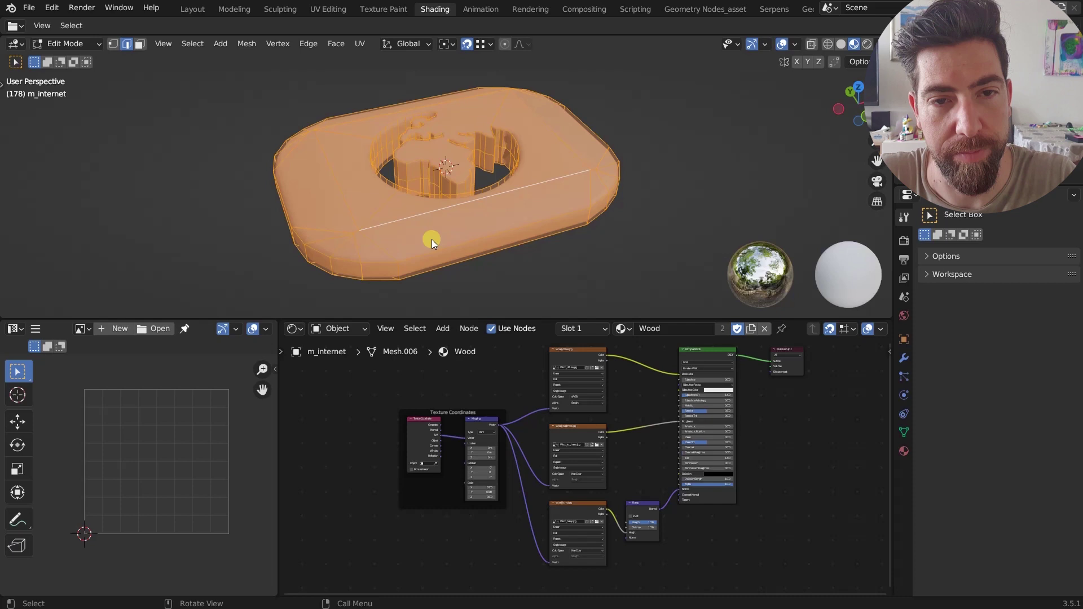
pyautogui.press('u')
pyautogui.click(409, 258)
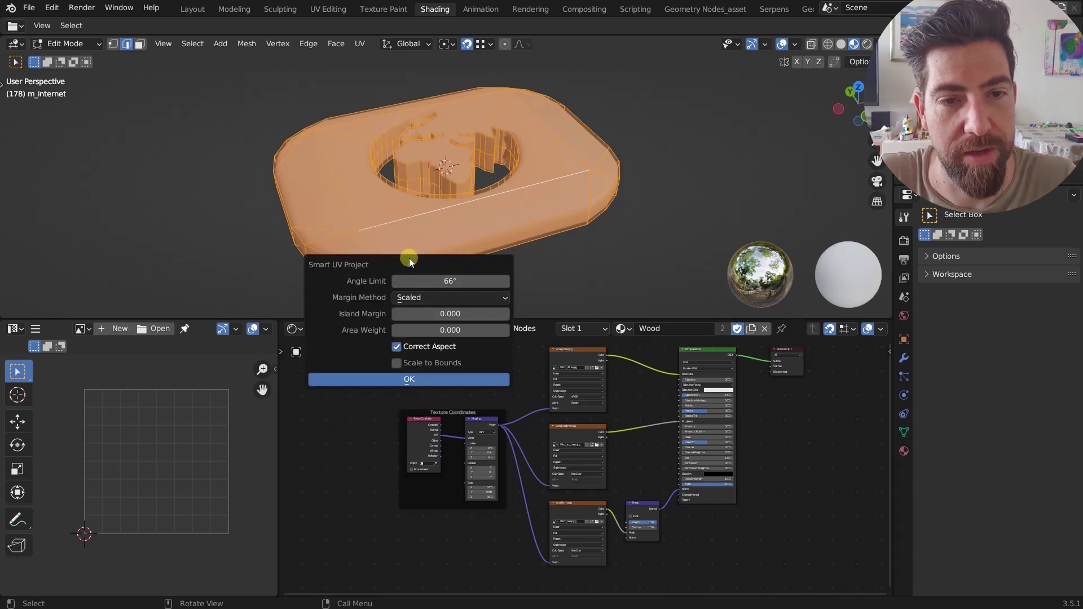
pyautogui.click(507, 314)
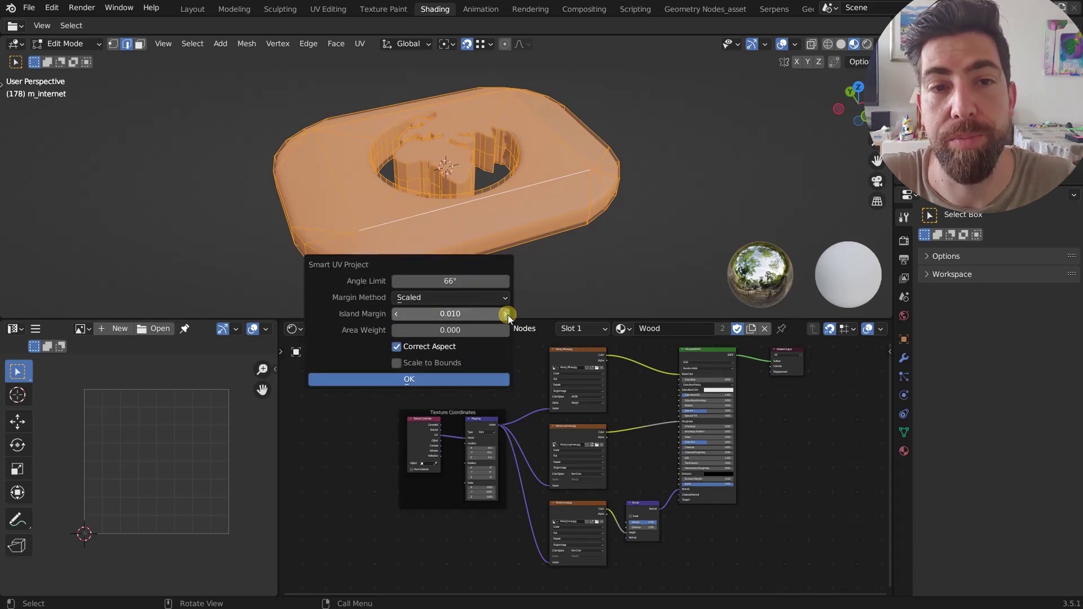
pyautogui.click(418, 381)
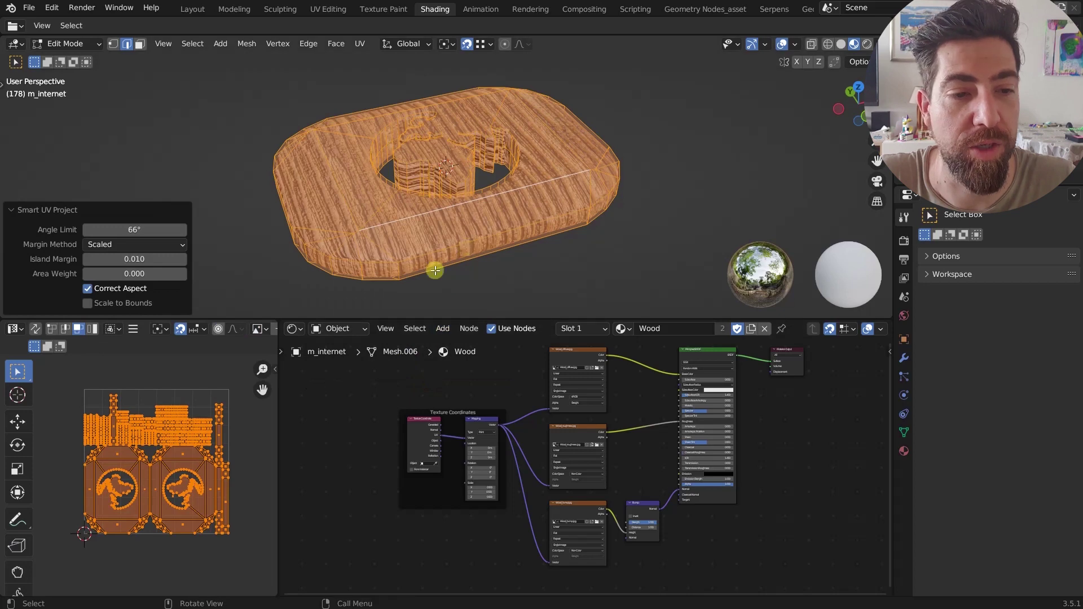
# - Examine the unwrapped UV islands, checking the spacing and layout around the rounded corners of the two large faces
pyautogui.scroll(2, 151, 494)
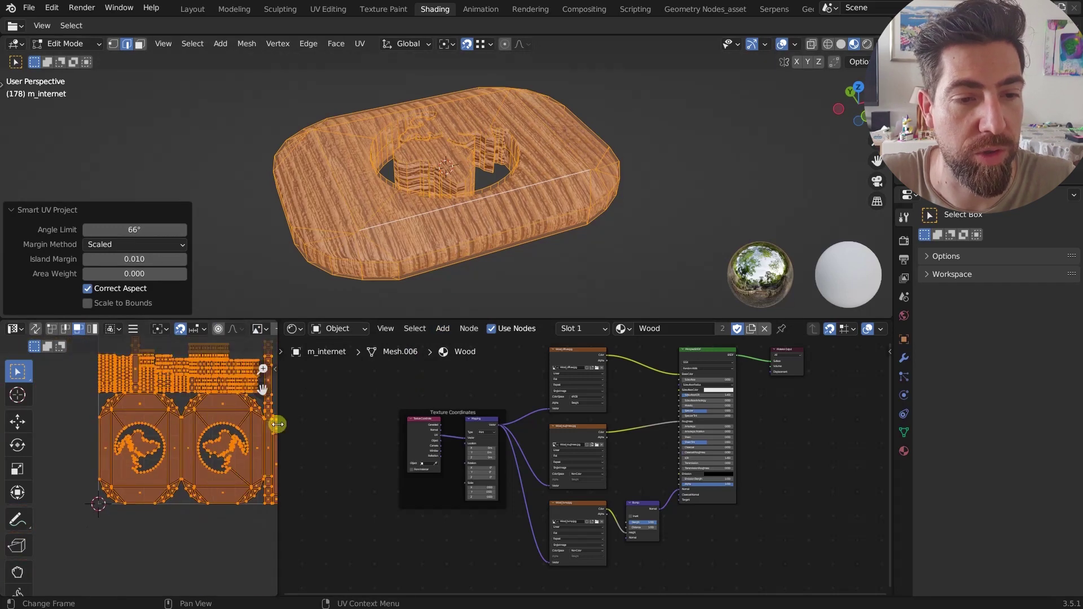
pyautogui.moveTo(277, 424); pyautogui.dragTo(313, 433)
pyautogui.scroll(-2, 215, 425)
pyautogui.scroll(3, 219, 492)
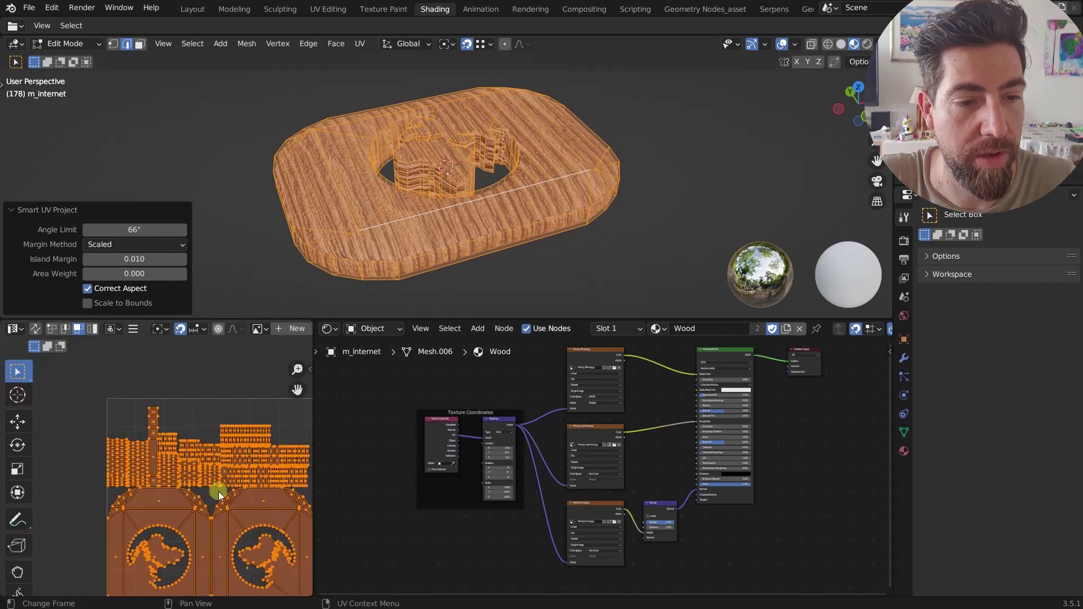
pyautogui.scroll(-2, 220, 480)
pyautogui.scroll(2, 221, 474)
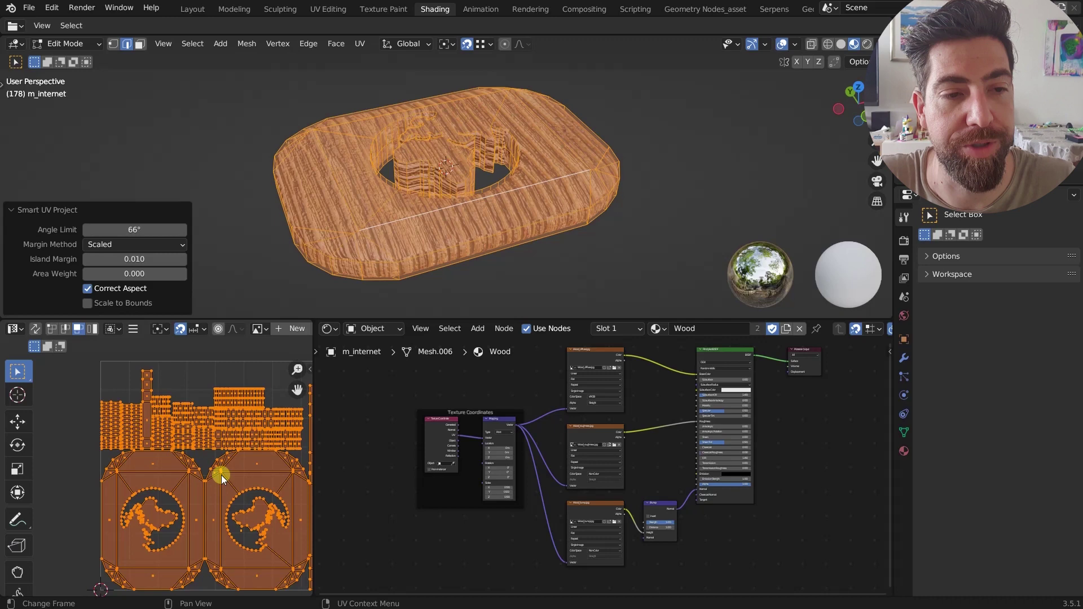
pyautogui.moveTo(387, 271); pyautogui.dragTo(431, 219, button='middle')
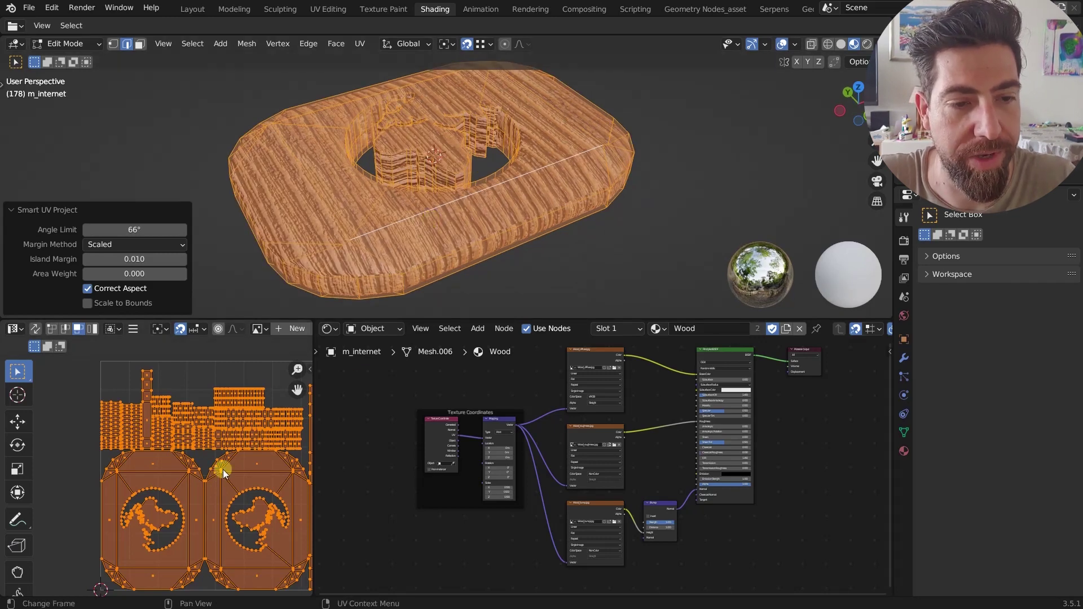
pyautogui.scroll(5, 202, 492)
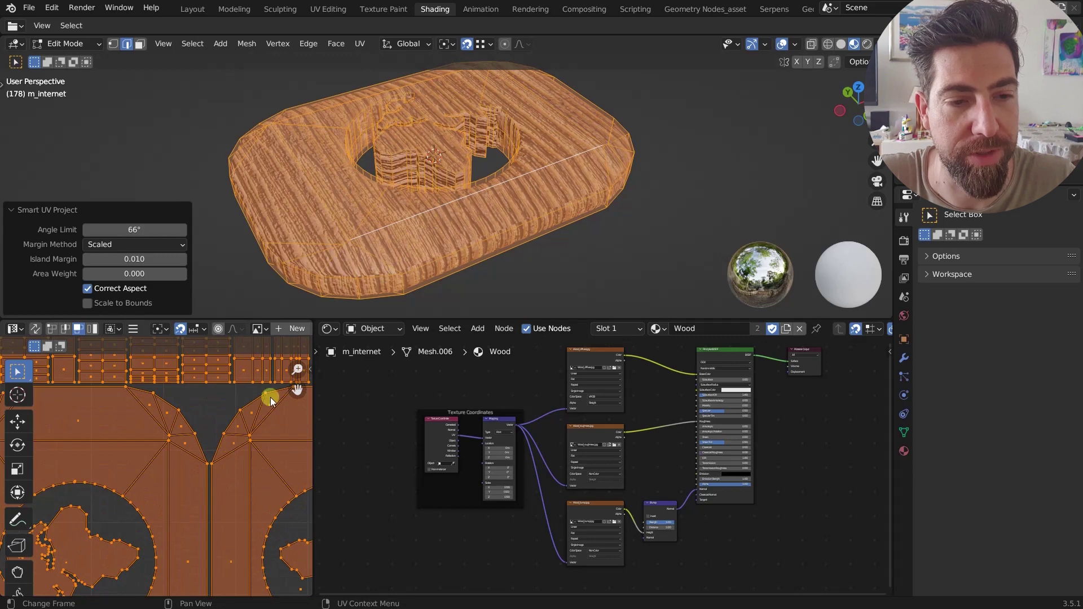
pyautogui.click(225, 433)
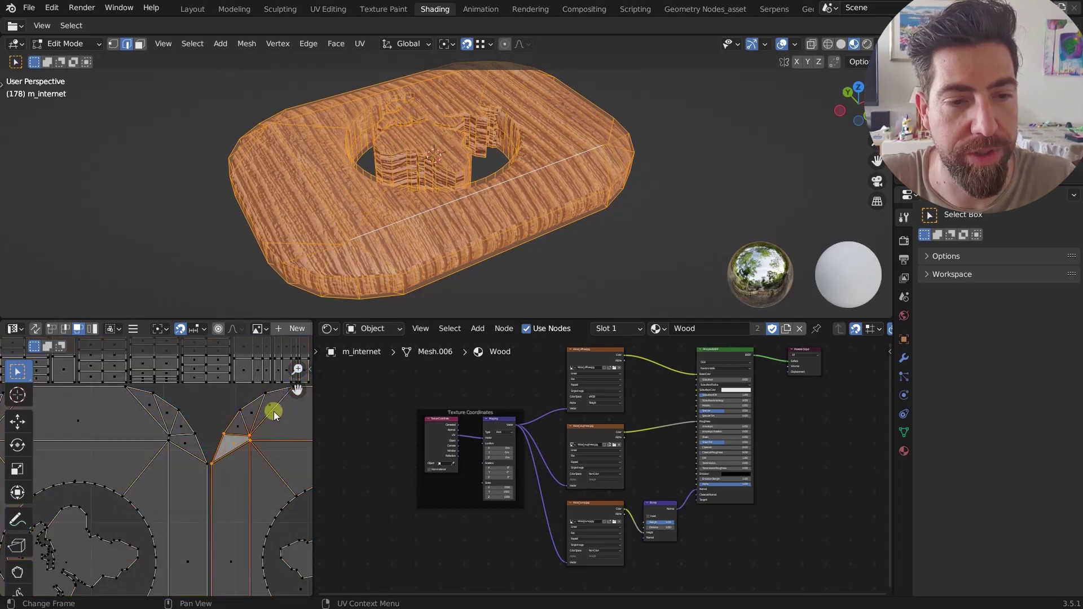
pyautogui.scroll(-5, 247, 403)
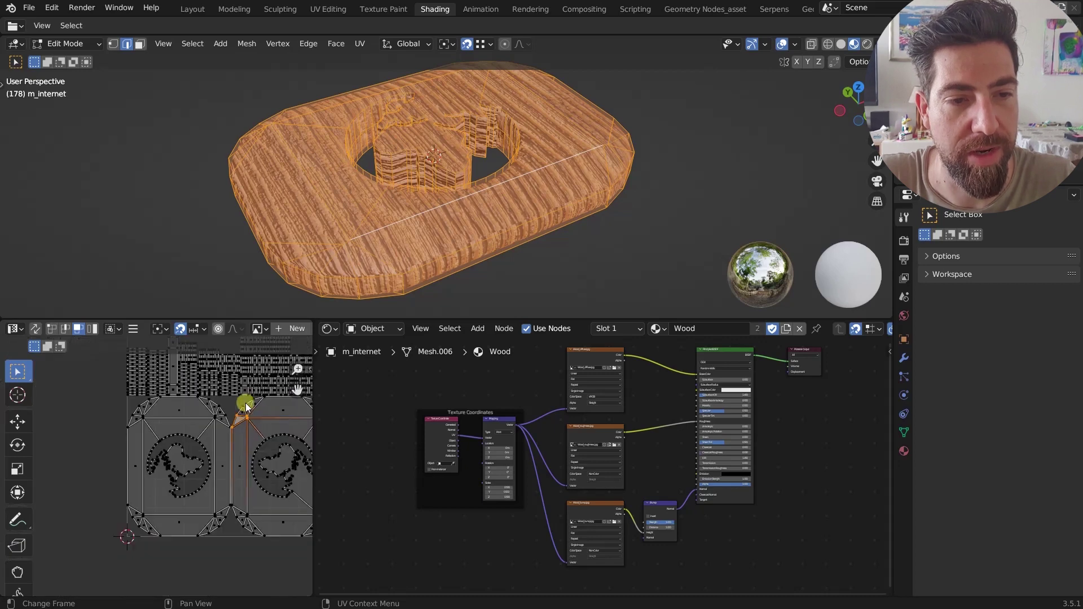
pyautogui.scroll(5, 246, 404)
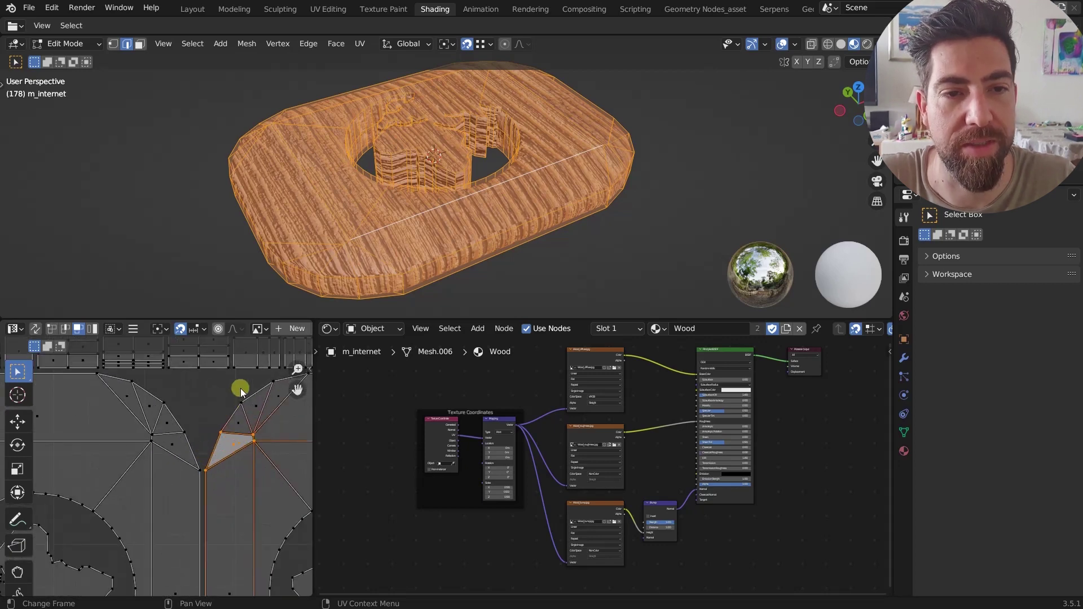
pyautogui.scroll(3, 362, 282)
# - Return to Object Mode and inspect how the wood grain runs across the rounded edges and corners of the mesh
pyautogui.press('Tab')
pyautogui.moveTo(368, 287); pyautogui.dragTo(539, 210, button='middle')
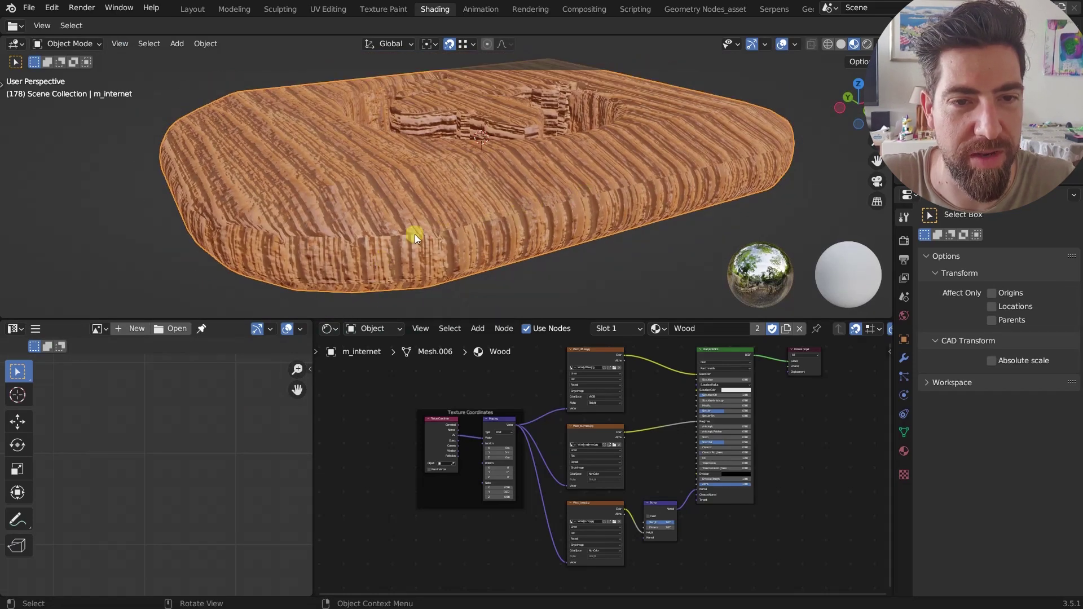
pyautogui.moveTo(190, 227); pyautogui.dragTo(277, 234, button='middle')
pyautogui.scroll(-1, 174, 206)
pyautogui.scroll(5, 458, 129)
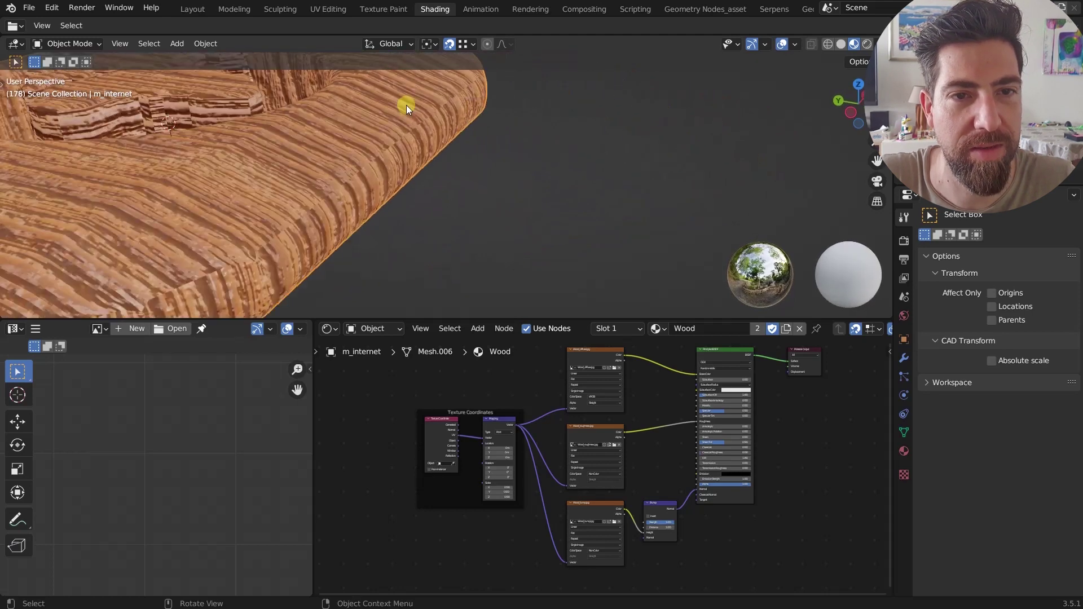
pyautogui.moveTo(376, 235); pyautogui.dragTo(402, 185, button='middle')
pyautogui.scroll(-5, 370, 183)
pyautogui.scroll(4, 279, 235)
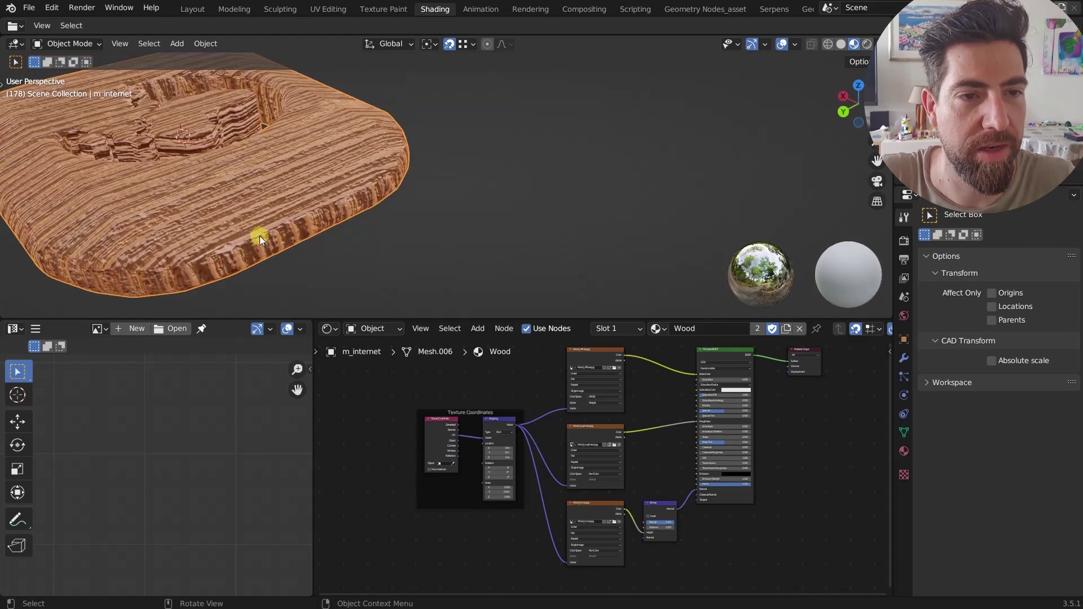
pyautogui.scroll(-1, 260, 236)
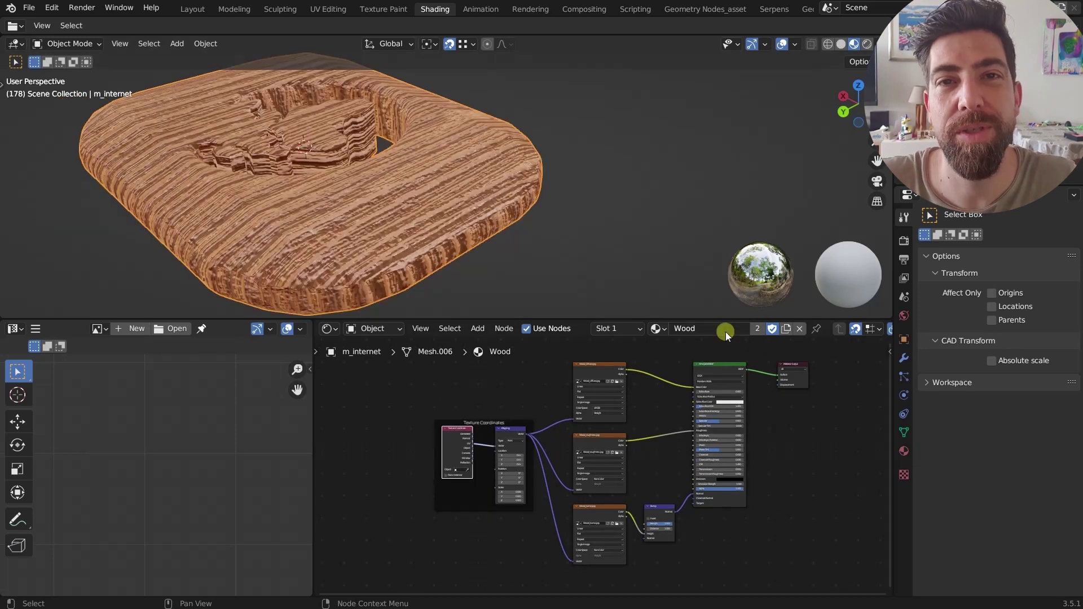
# - Make a single-user copy of the Wood material and feed its Mapping node's Vector input from the Object texture coordinates
pyautogui.scroll(1, 663, 405)
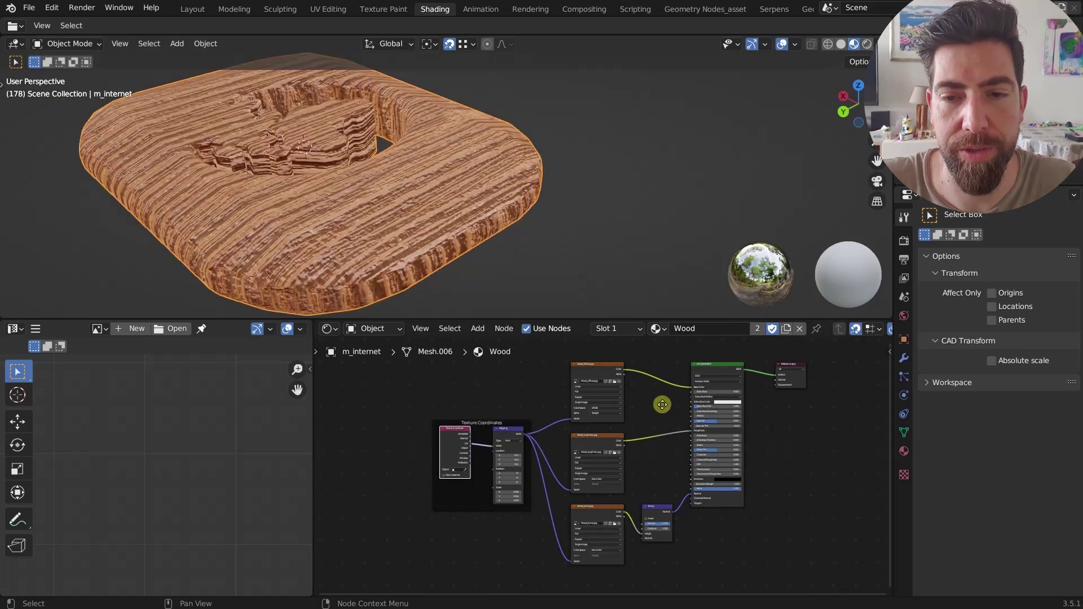
pyautogui.click(788, 329)
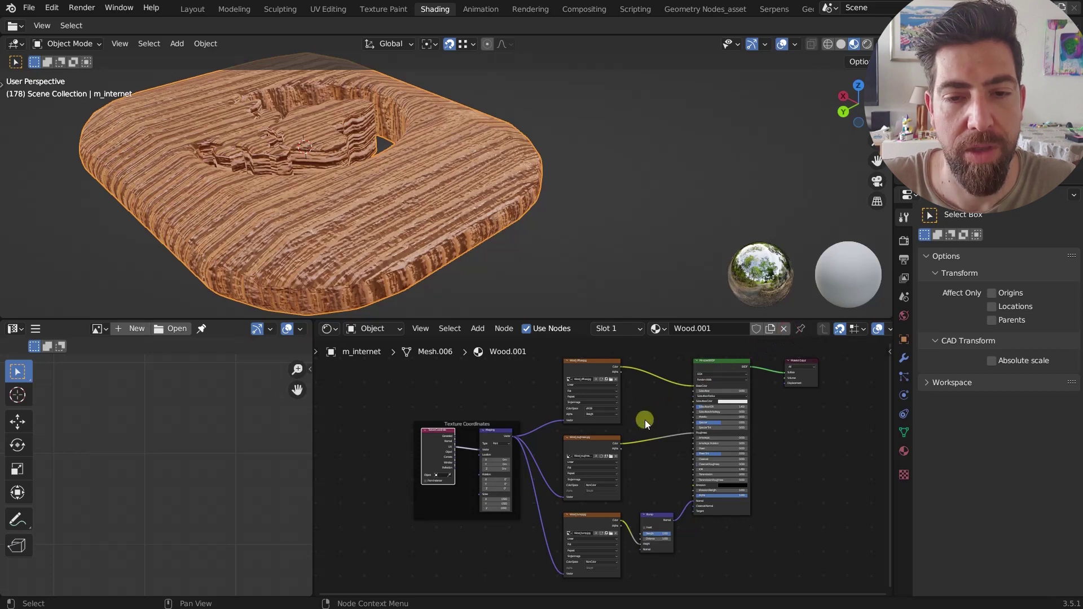
pyautogui.scroll(4, 456, 466)
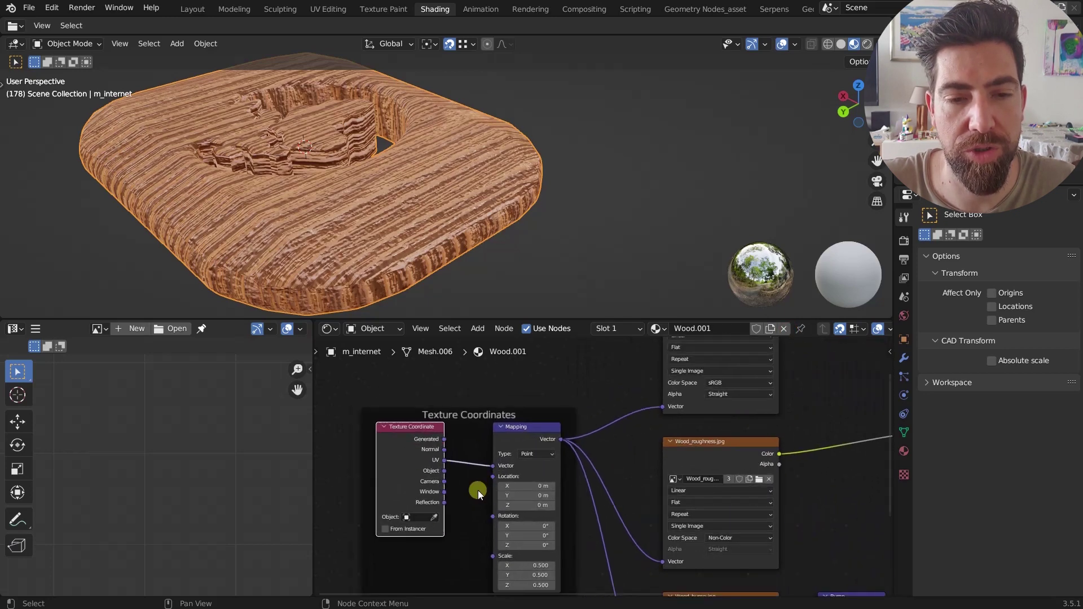
pyautogui.moveTo(479, 489); pyautogui.dragTo(472, 469, button='middle')
pyautogui.scroll(1, 472, 469)
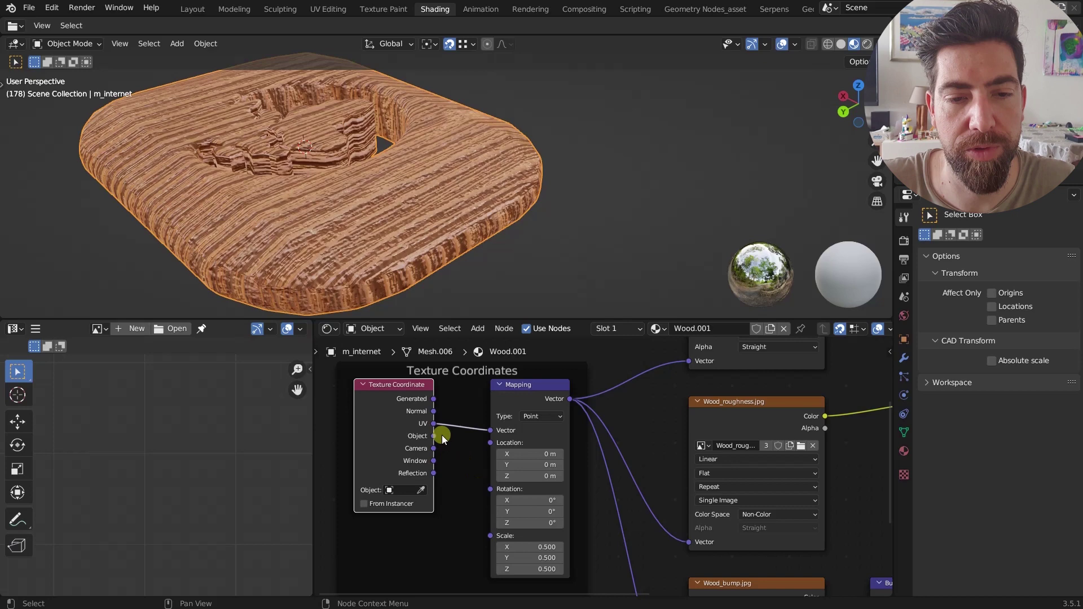
pyautogui.moveTo(433, 436); pyautogui.dragTo(493, 430)
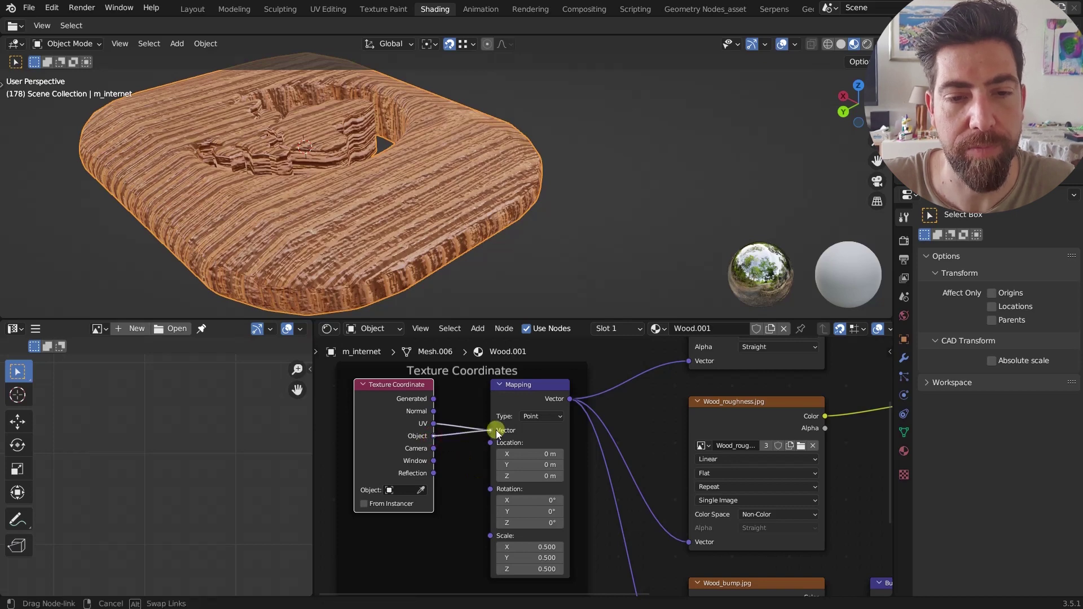
pyautogui.moveTo(496, 430); pyautogui.dragTo(496, 430)
# - Set the projection of the Wood_diffuse image texture to Box
pyautogui.moveTo(457, 282); pyautogui.dragTo(307, 195, button='middle')
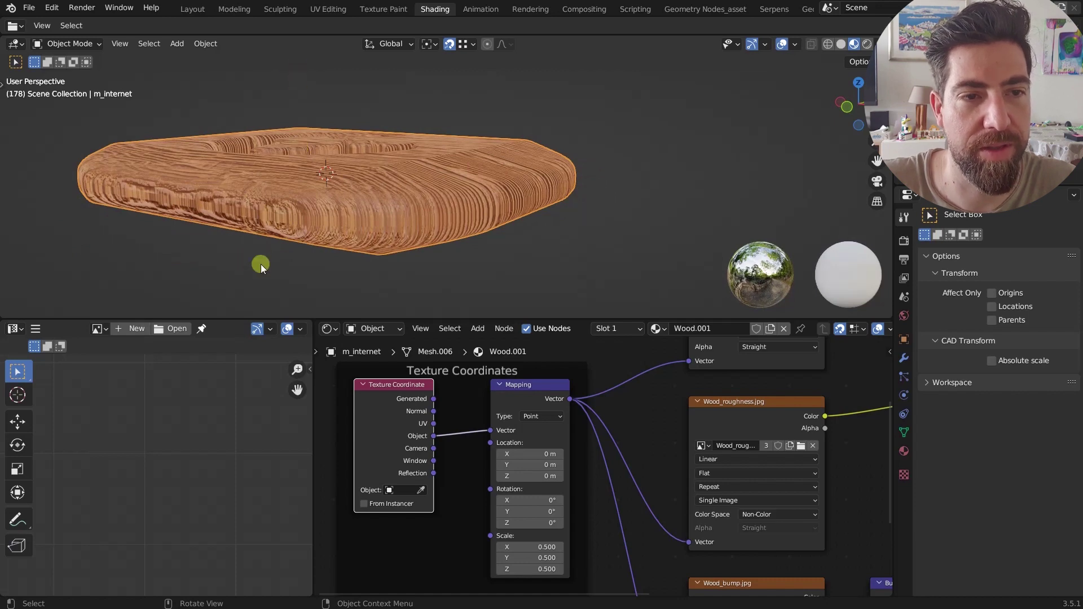
pyautogui.moveTo(260, 264); pyautogui.dragTo(128, 232, button='middle')
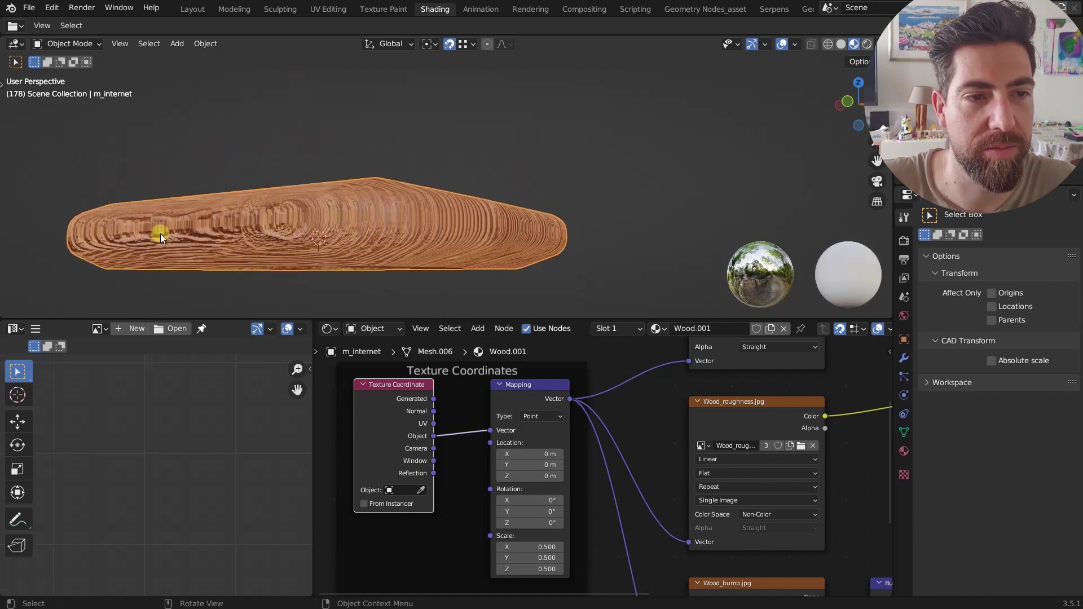
pyautogui.moveTo(302, 239); pyautogui.dragTo(396, 255, button='middle')
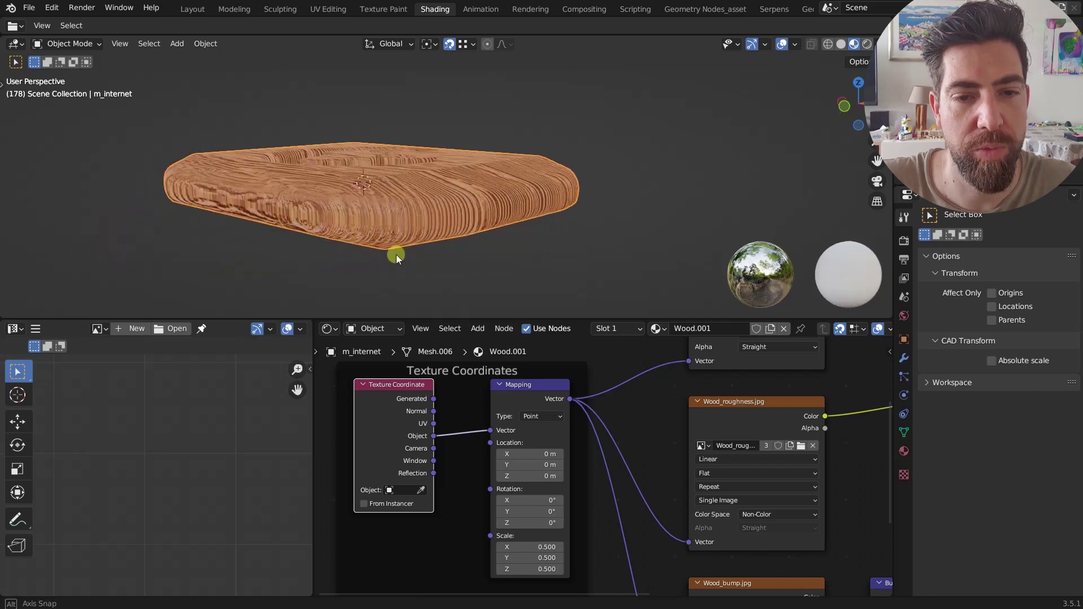
pyautogui.scroll(-3, 375, 465)
pyautogui.scroll(3, 574, 445)
pyautogui.scroll(1, 543, 419)
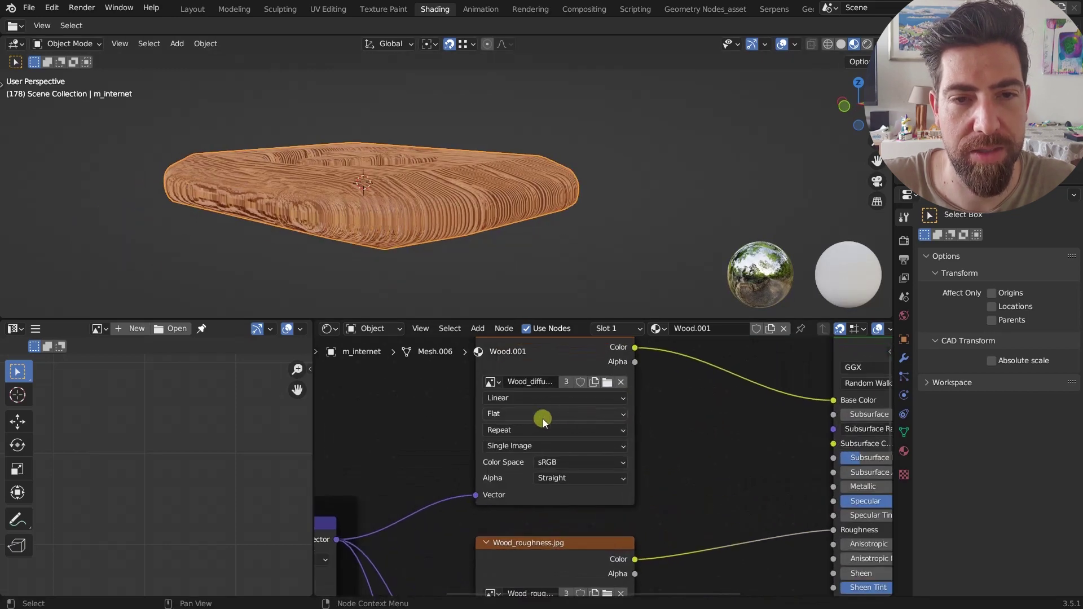
pyautogui.click(543, 419)
pyautogui.click(544, 442)
pyautogui.scroll(-2, 561, 428)
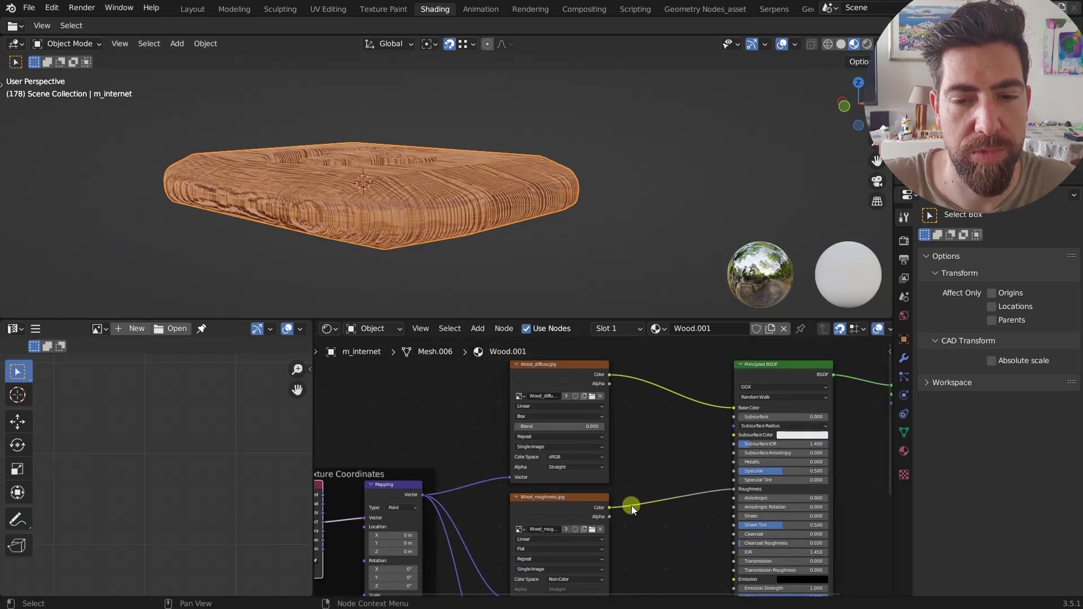
# - Mute the Wood_roughness and Wood_bump image textures together with the Bump node
pyautogui.moveTo(631, 505); pyautogui.dragTo(615, 360, button='middle')
pyautogui.moveTo(644, 429); pyautogui.dragTo(550, 530)
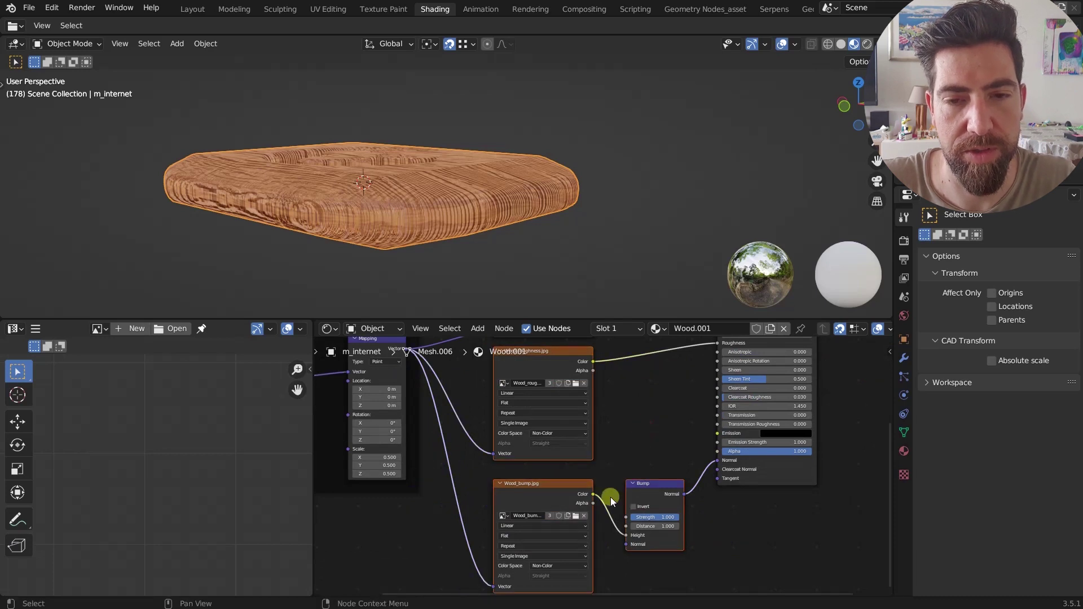
pyautogui.press('m')
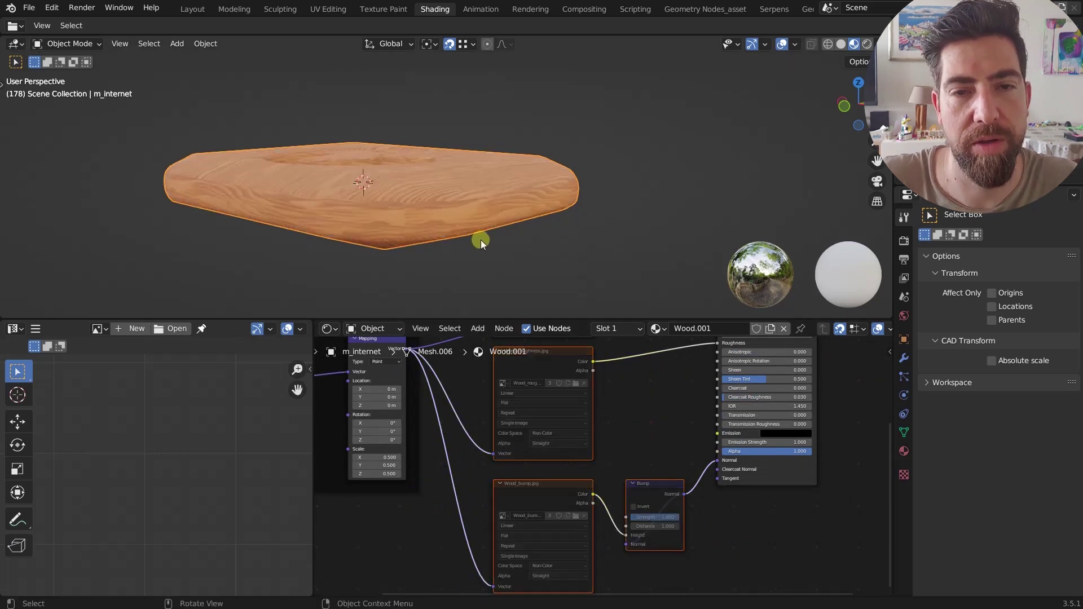
# - Inspect the box-projected wood grain along the sides and corner seams of the object
pyautogui.moveTo(480, 239); pyautogui.dragTo(299, 201, button='middle')
pyautogui.scroll(8, 299, 201)
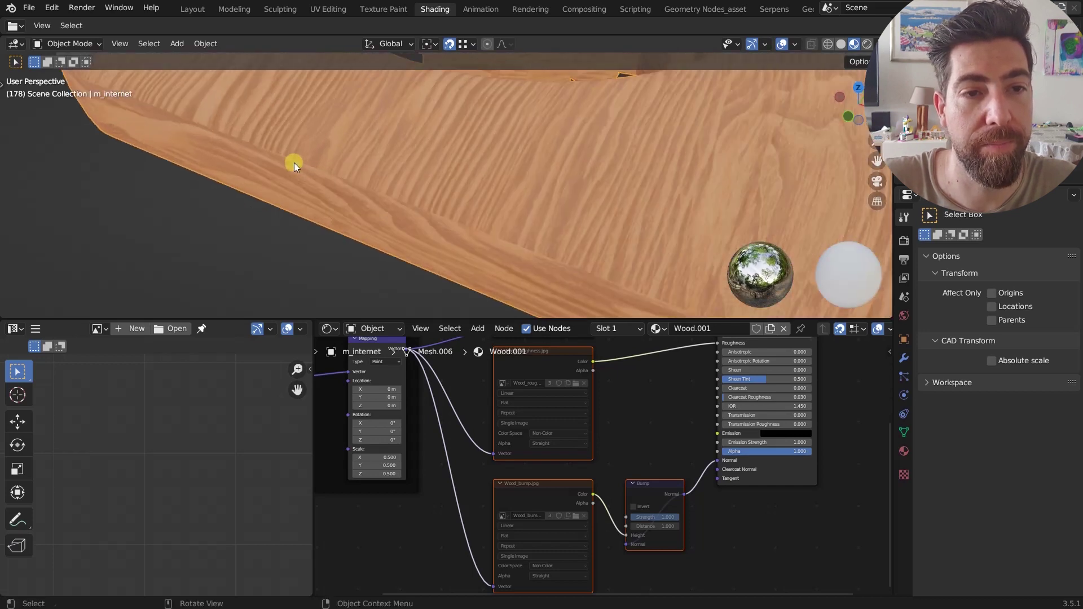
pyautogui.scroll(-8, 293, 163)
pyautogui.moveTo(454, 165); pyautogui.dragTo(467, 127, button='middle')
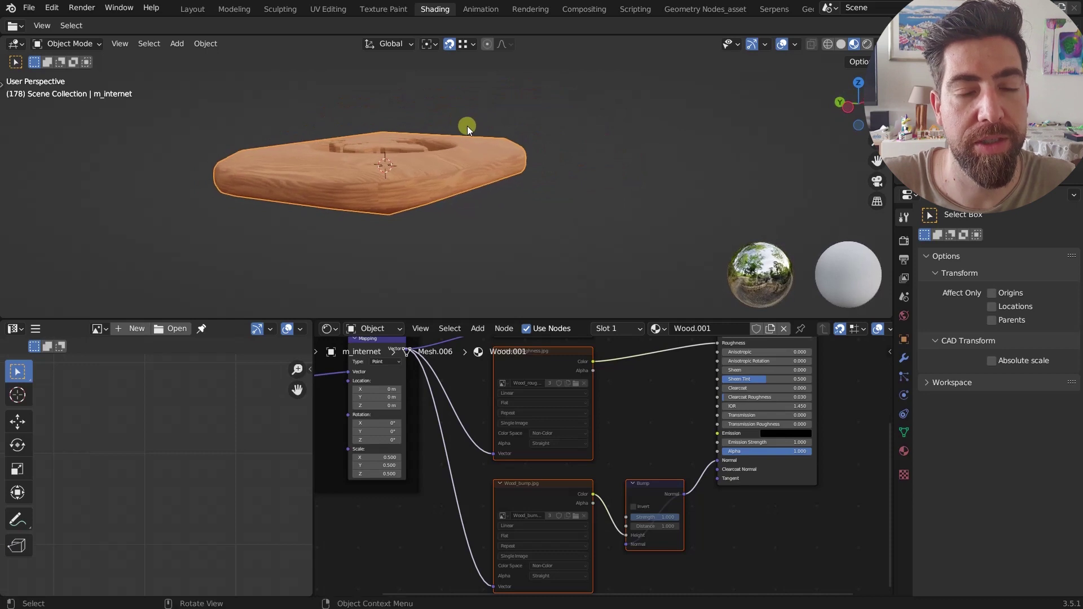
pyautogui.scroll(-4, 466, 149)
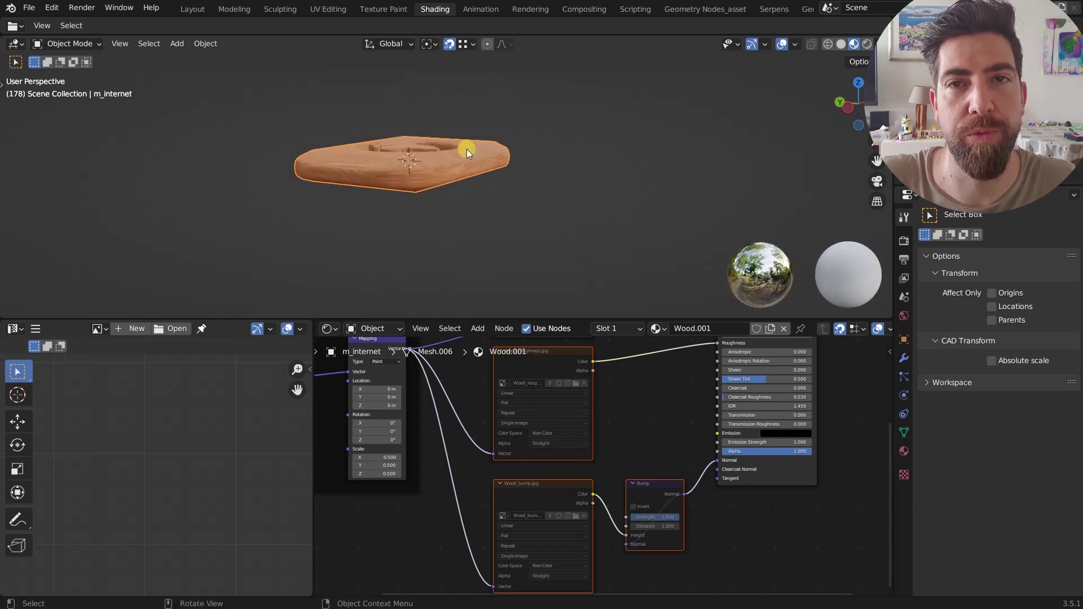
pyautogui.scroll(3, 428, 134)
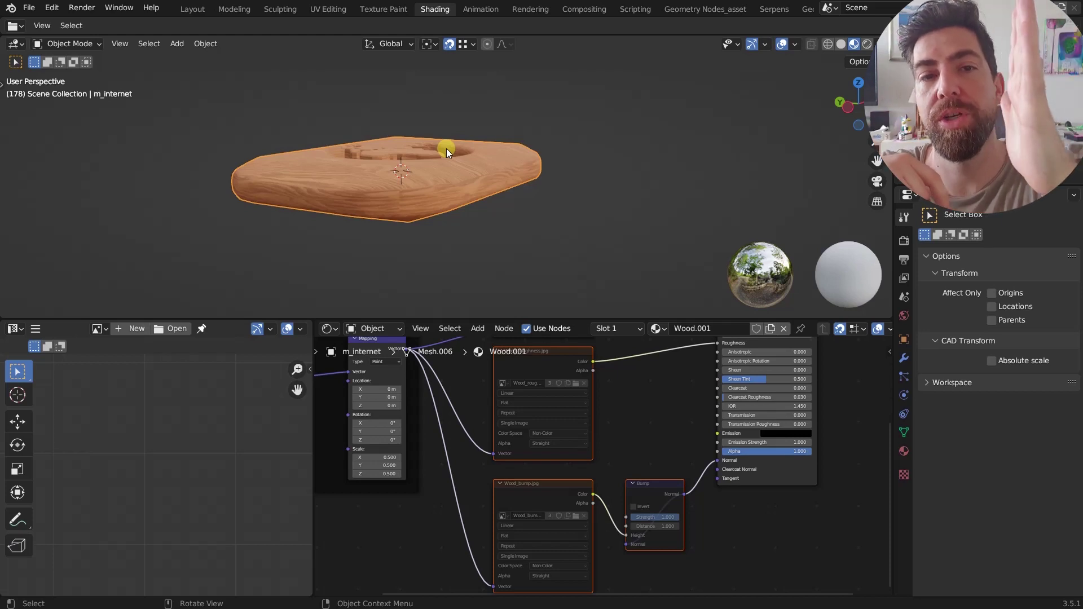
pyautogui.scroll(5, 435, 191)
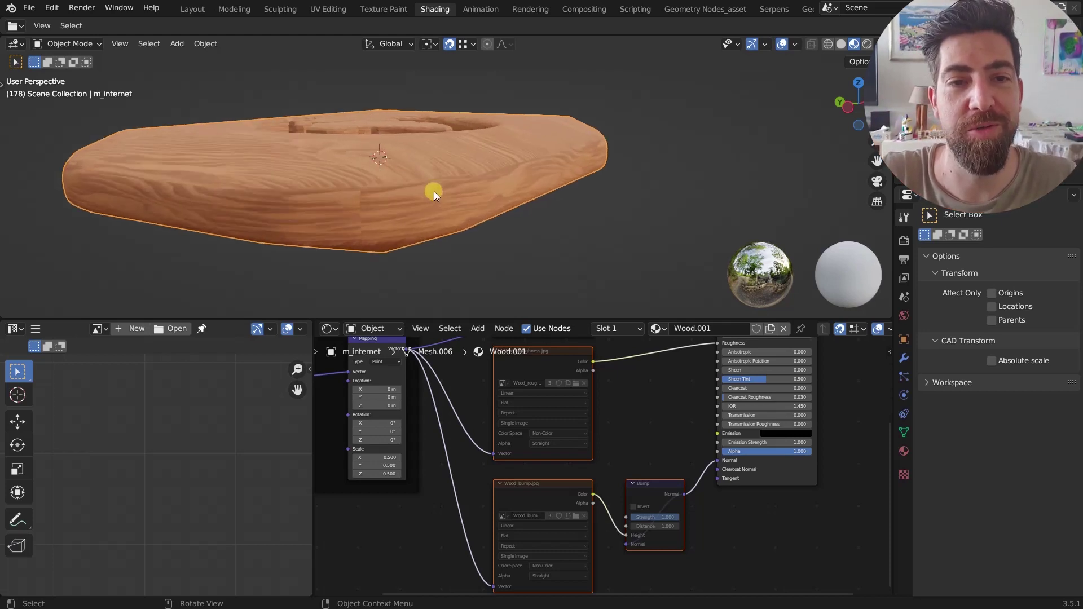
# - Set the box-projection Blend of the Wood_diffuse image texture to 0.099
pyautogui.scroll(3, 510, 184)
pyautogui.moveTo(535, 126); pyautogui.dragTo(550, 112, button='middle')
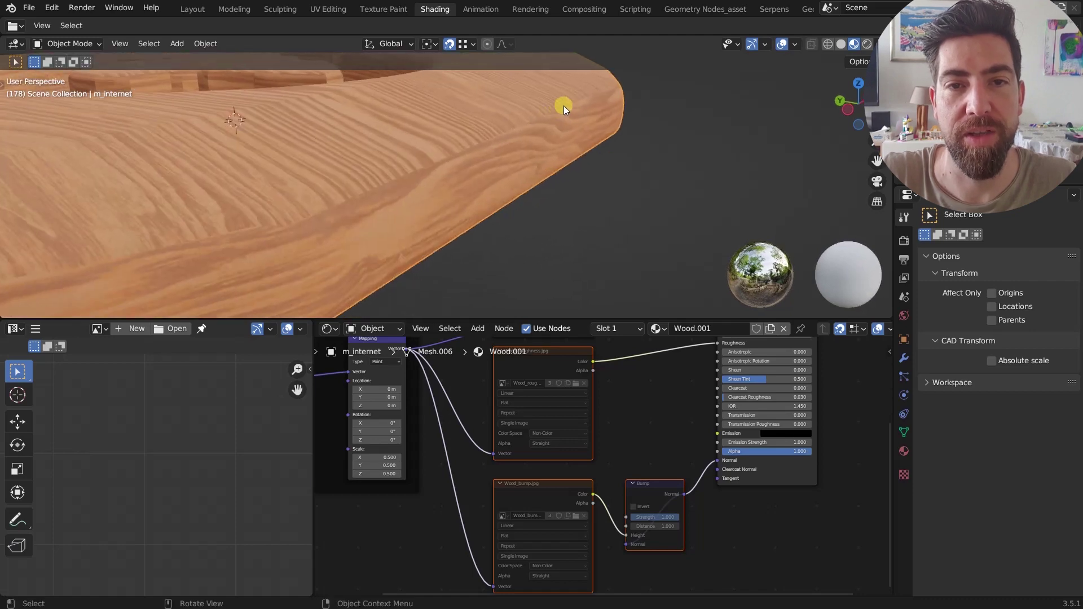
pyautogui.scroll(-4, 563, 106)
pyautogui.scroll(5, 196, 167)
pyautogui.scroll(-5, 228, 155)
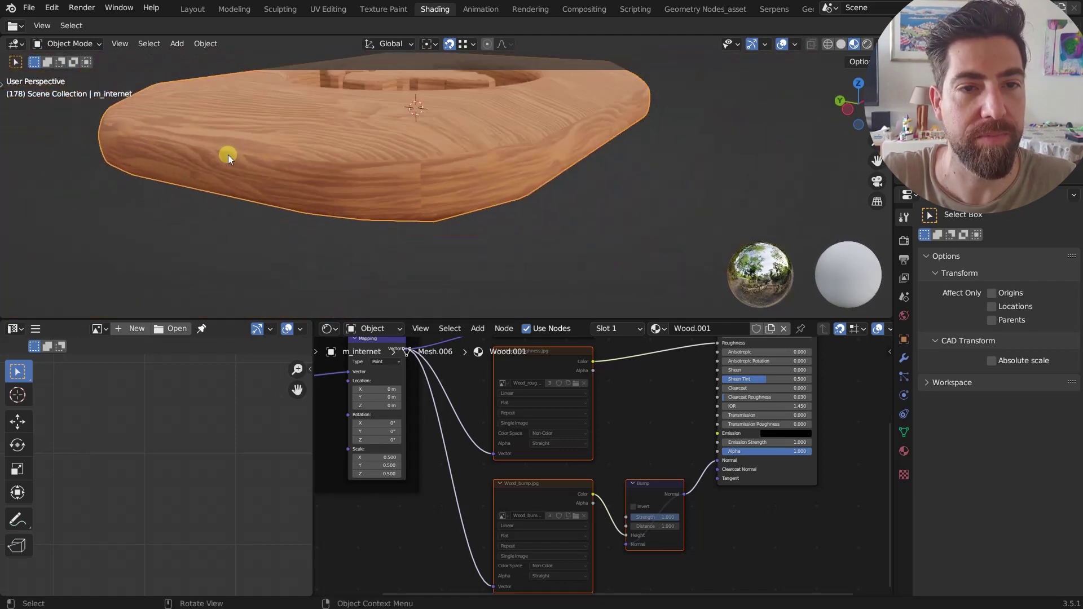
pyautogui.moveTo(333, 186); pyautogui.dragTo(411, 240, button='middle')
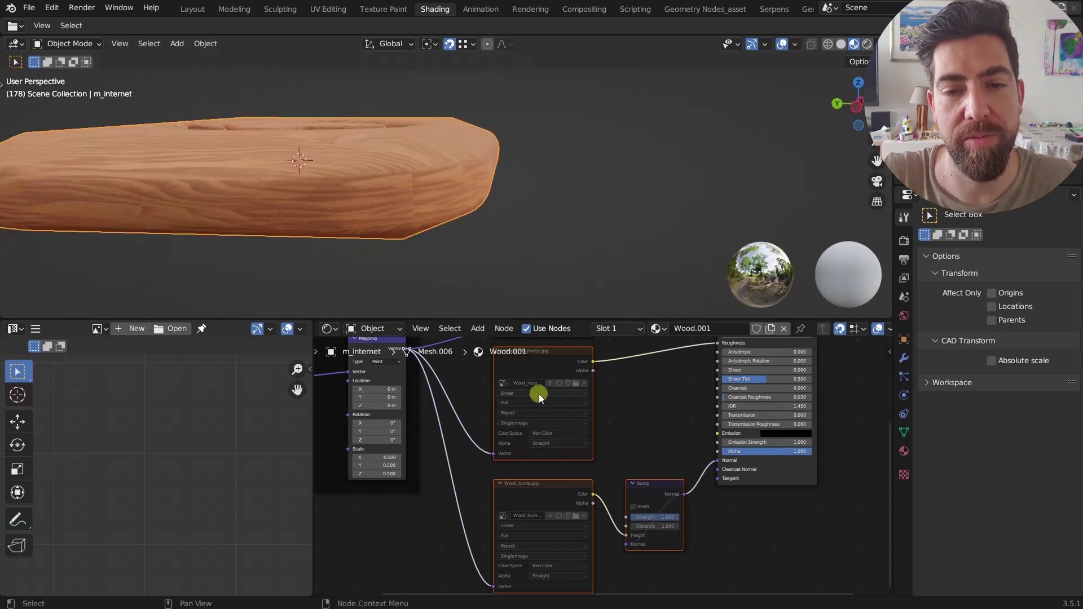
pyautogui.moveTo(540, 394); pyautogui.dragTo(535, 492, button='middle')
pyautogui.scroll(8, 541, 376)
pyautogui.moveTo(542, 376); pyautogui.dragTo(546, 460, button='middle')
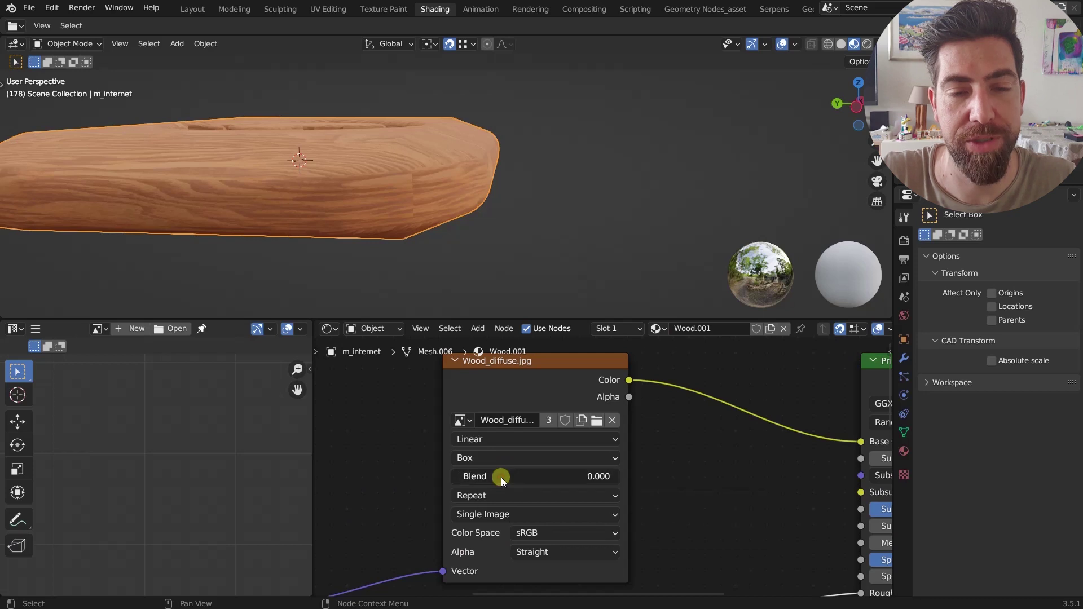
pyautogui.moveTo(501, 477); pyautogui.dragTo(520, 325)
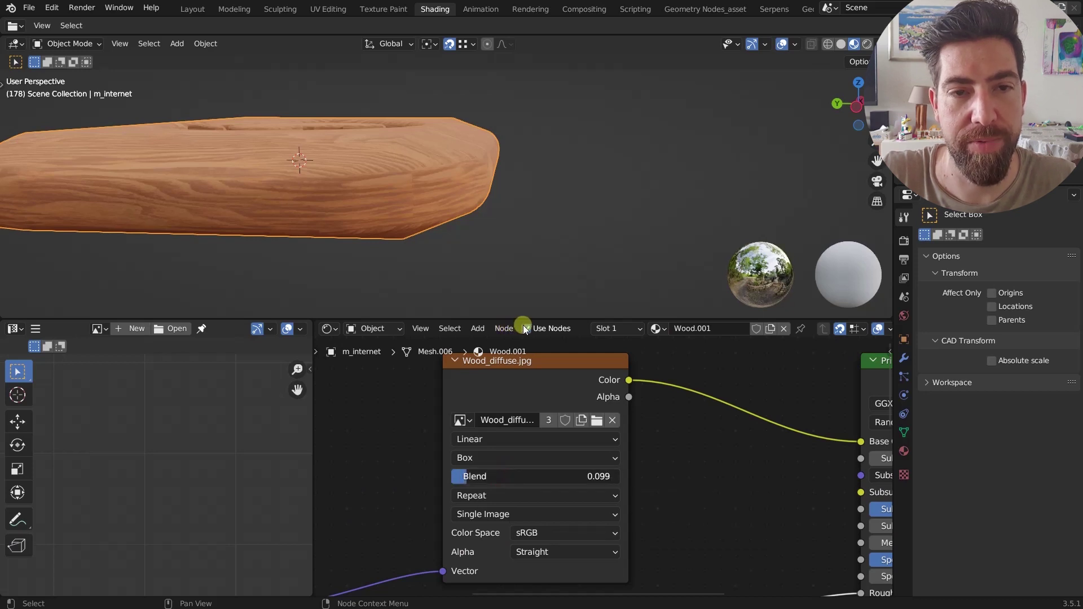
# - Check the blended corner seams up close and set the Wood_diffuse image texture's Blend to 1.000
pyautogui.scroll(5, 407, 185)
pyautogui.moveTo(406, 185); pyautogui.dragTo(441, 199, button='middle')
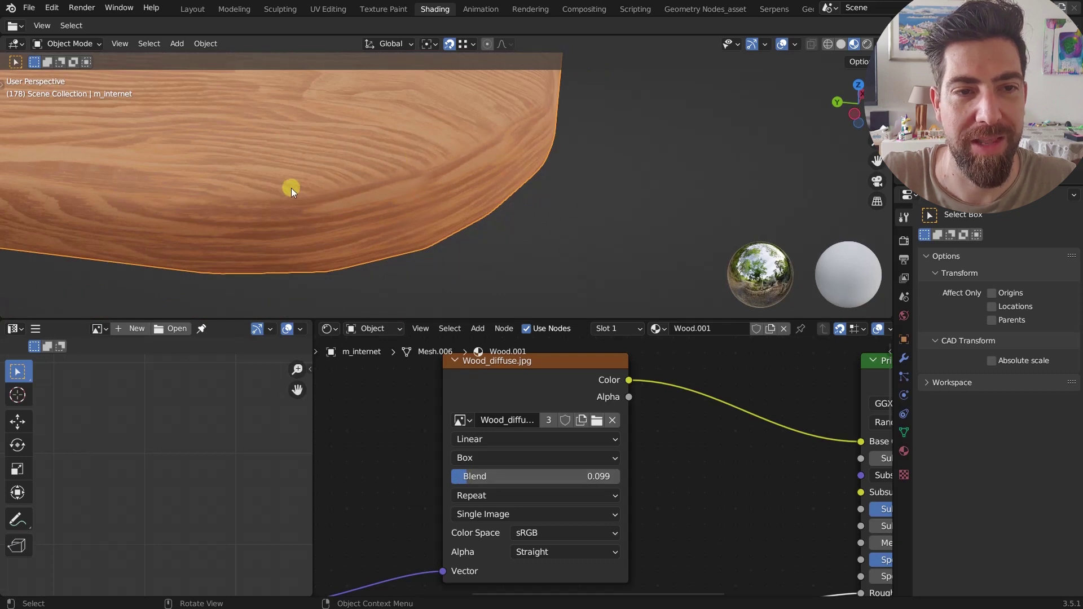
pyautogui.scroll(1, 449, 160)
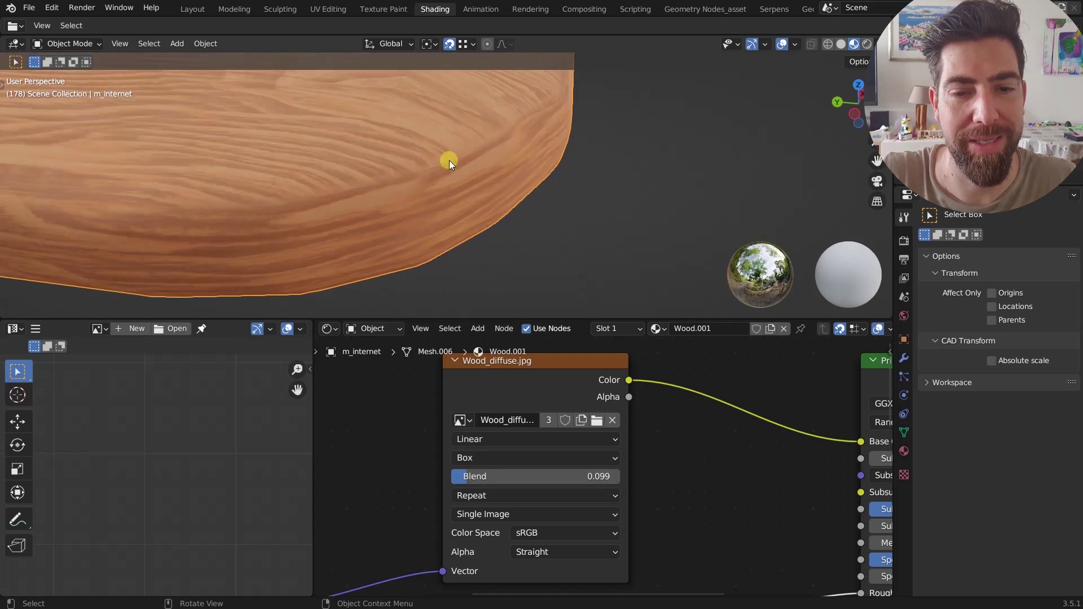
pyautogui.moveTo(496, 464); pyautogui.dragTo(561, 479)
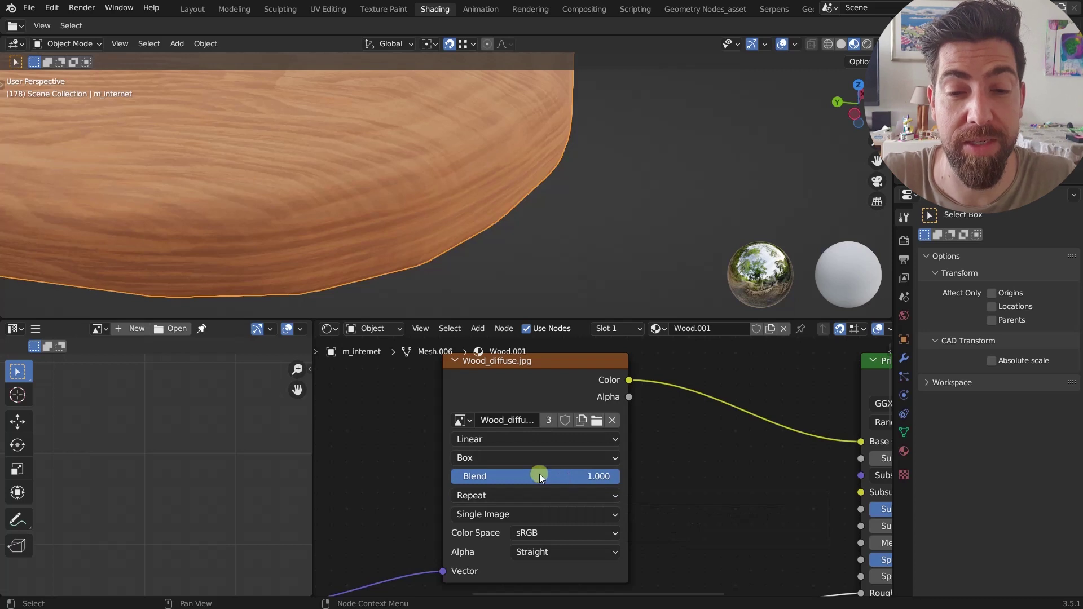
pyautogui.scroll(-6, 483, 176)
pyautogui.moveTo(483, 176); pyautogui.dragTo(353, 173, button='middle')
pyautogui.scroll(-5, 481, 394)
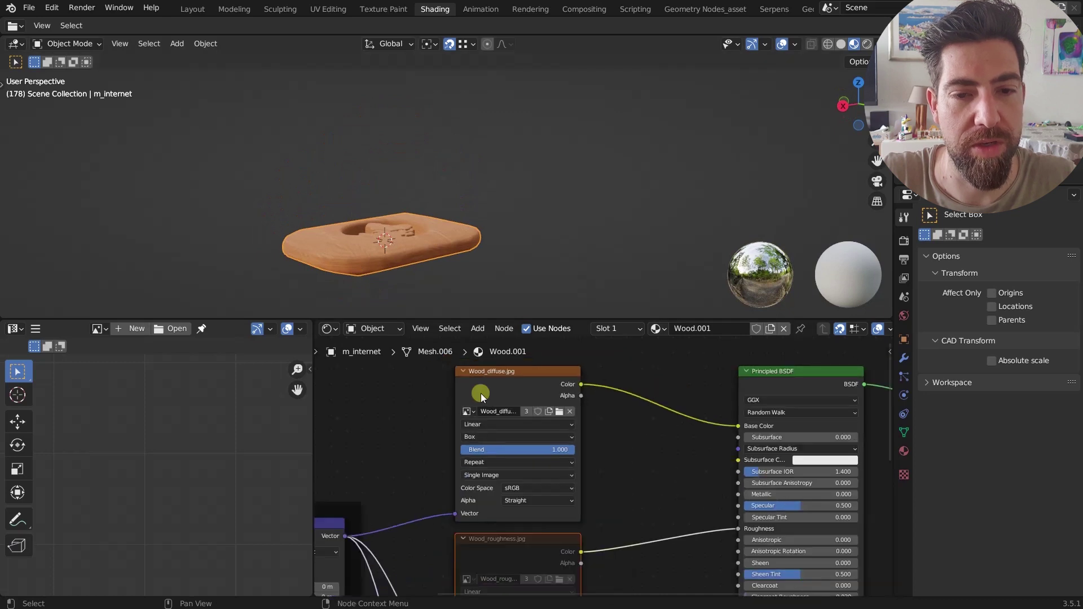
# - Set the Wood_roughness image texture to Box projection with Blend 1.000 and unmute it
pyautogui.scroll(-1, 480, 394)
pyautogui.moveTo(513, 490); pyautogui.dragTo(549, 484, button='middle')
pyautogui.scroll(6, 526, 441)
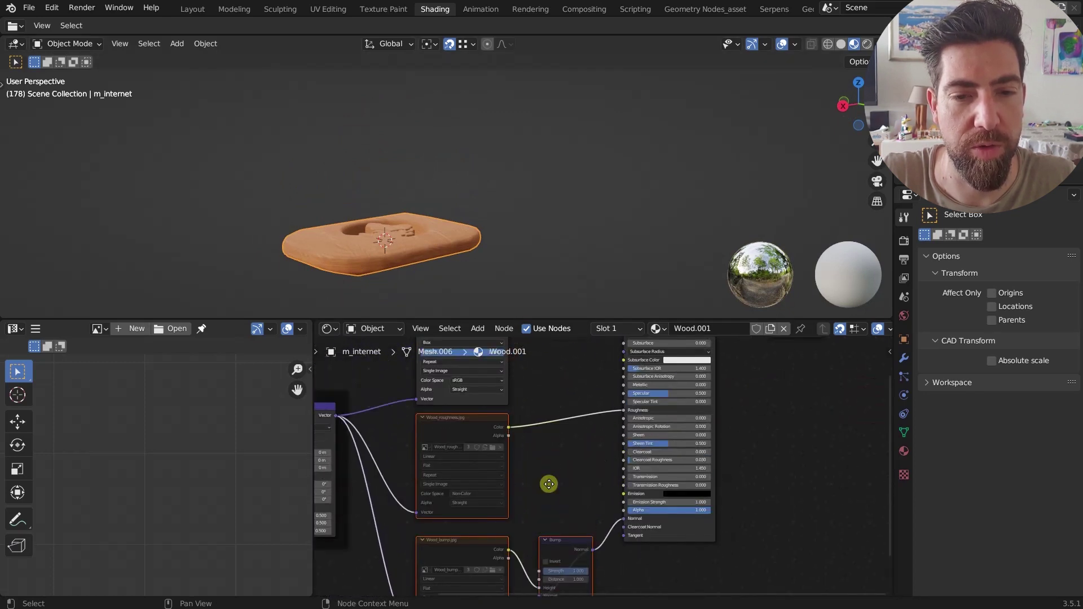
pyautogui.click(461, 428)
pyautogui.click(456, 465)
pyautogui.click(455, 482)
pyautogui.press('m')
# - Set the Wood_bump image texture to Box projection with Blend 1.000, and unmute it together with the Bump node
pyautogui.scroll(4, 449, 486)
pyautogui.moveTo(461, 587); pyautogui.dragTo(503, 505, button='middle')
pyautogui.scroll(4, 449, 486)
pyautogui.click(500, 480)
pyautogui.click(502, 512)
pyautogui.moveTo(666, 378); pyautogui.dragTo(551, 404)
pyautogui.press('m')
pyautogui.scroll(4, 455, 230)
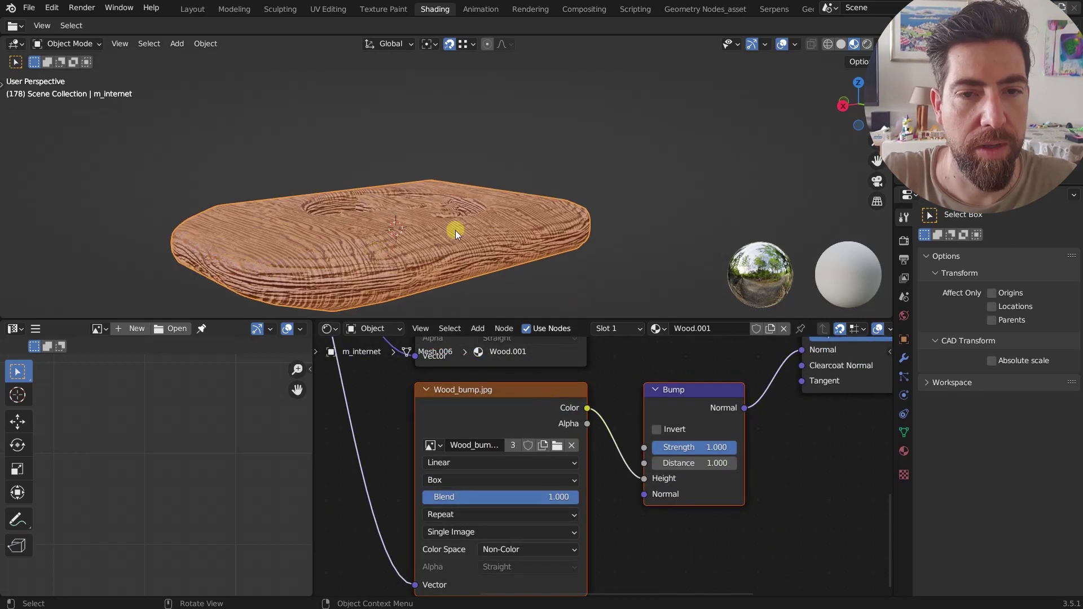
# - Play the rotation animation and examine the box-projected wood and its bump relief from several angles
pyautogui.moveTo(455, 230); pyautogui.dragTo(486, 259, button='middle')
pyautogui.scroll(-4, 489, 205)
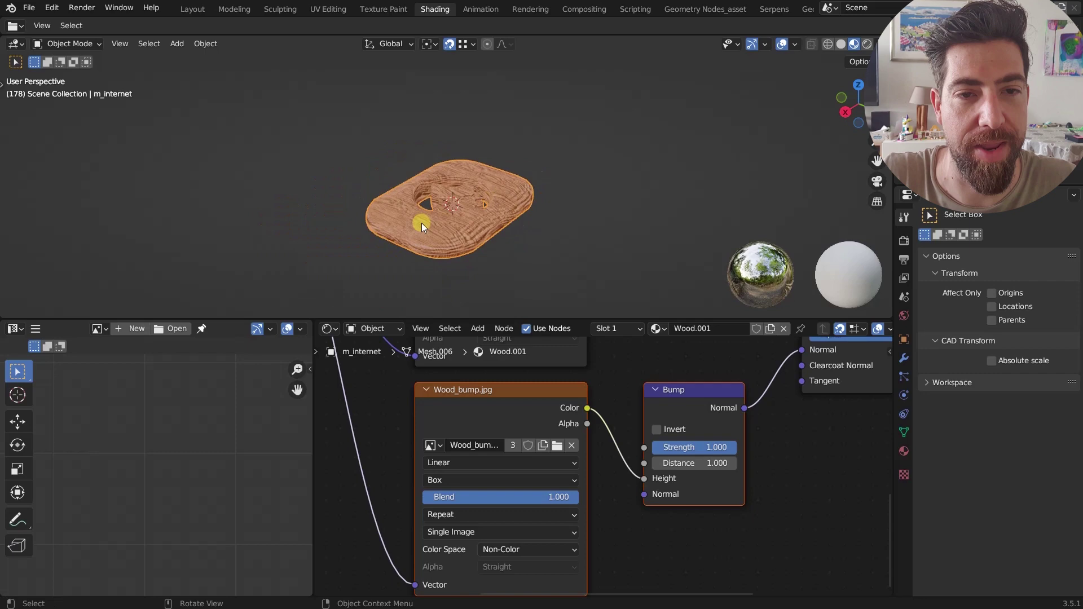
pyautogui.scroll(4, 421, 222)
pyautogui.moveTo(422, 223); pyautogui.dragTo(509, 205, button='middle')
pyautogui.scroll(2, 503, 201)
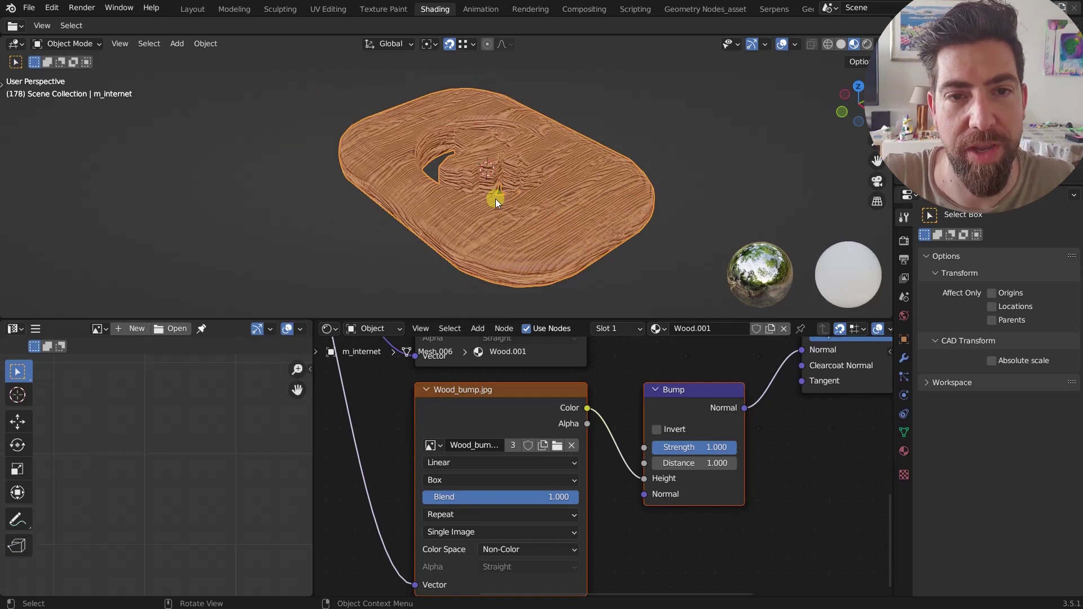
pyautogui.press('space')
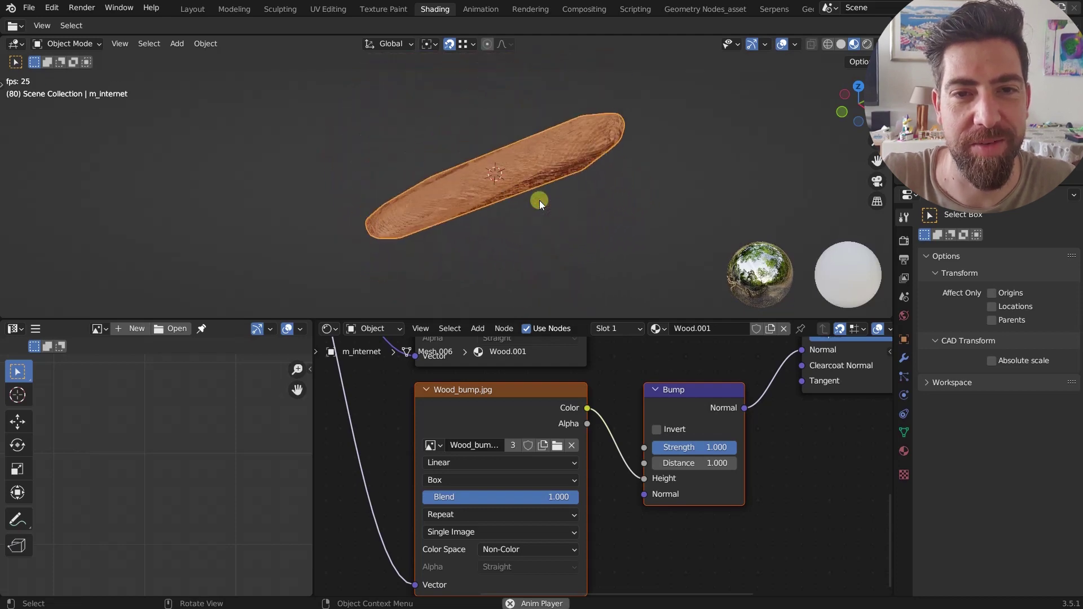
pyautogui.moveTo(539, 201); pyautogui.dragTo(534, 267, button='middle')
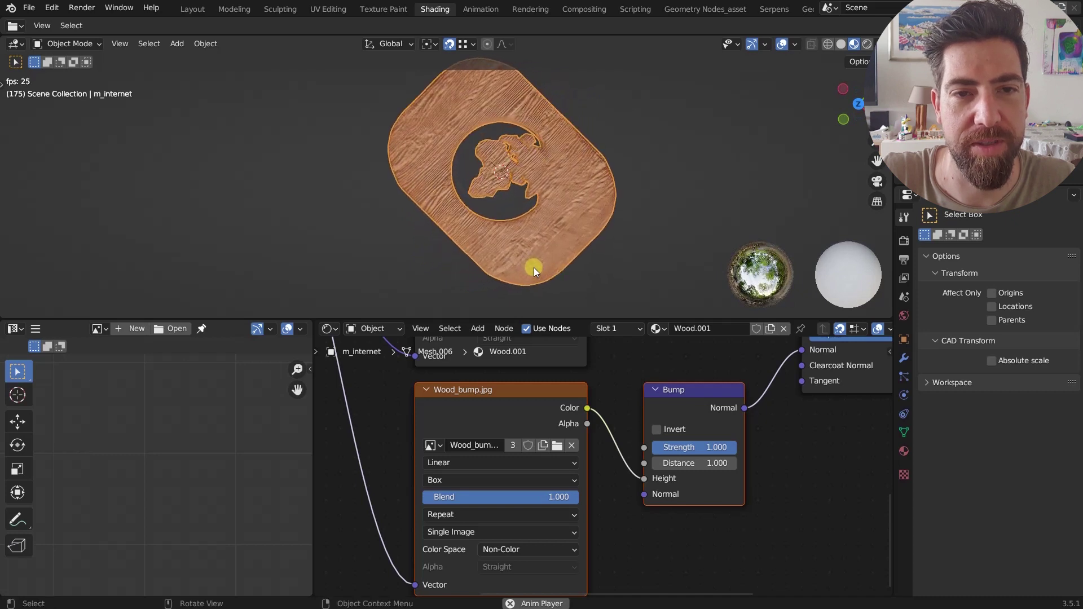
pyautogui.moveTo(533, 267); pyautogui.dragTo(527, 205, button='middle')
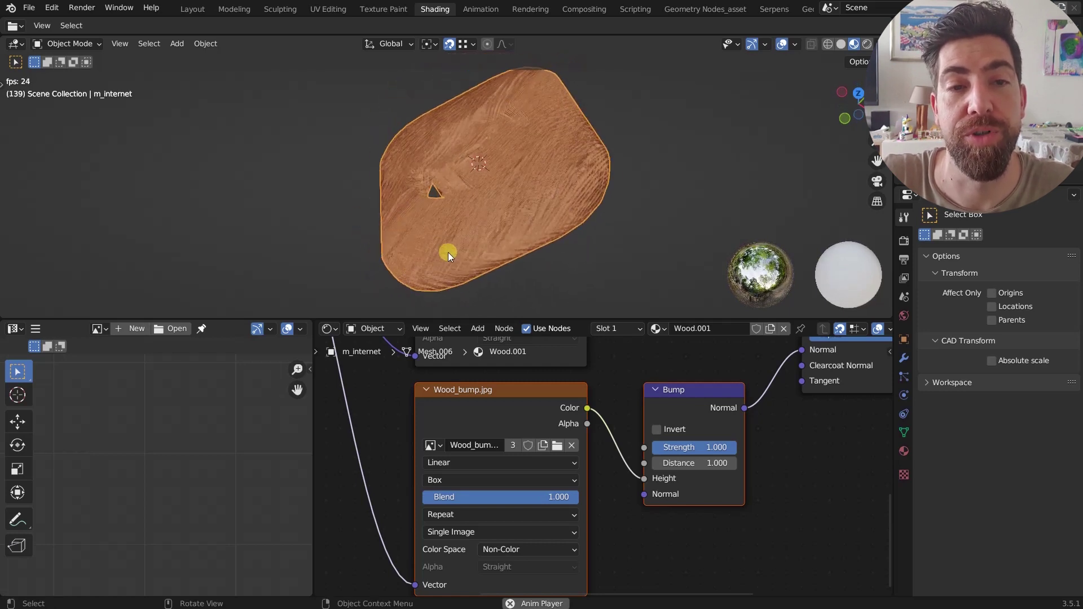
pyautogui.moveTo(471, 254); pyautogui.dragTo(474, 218, button='middle')
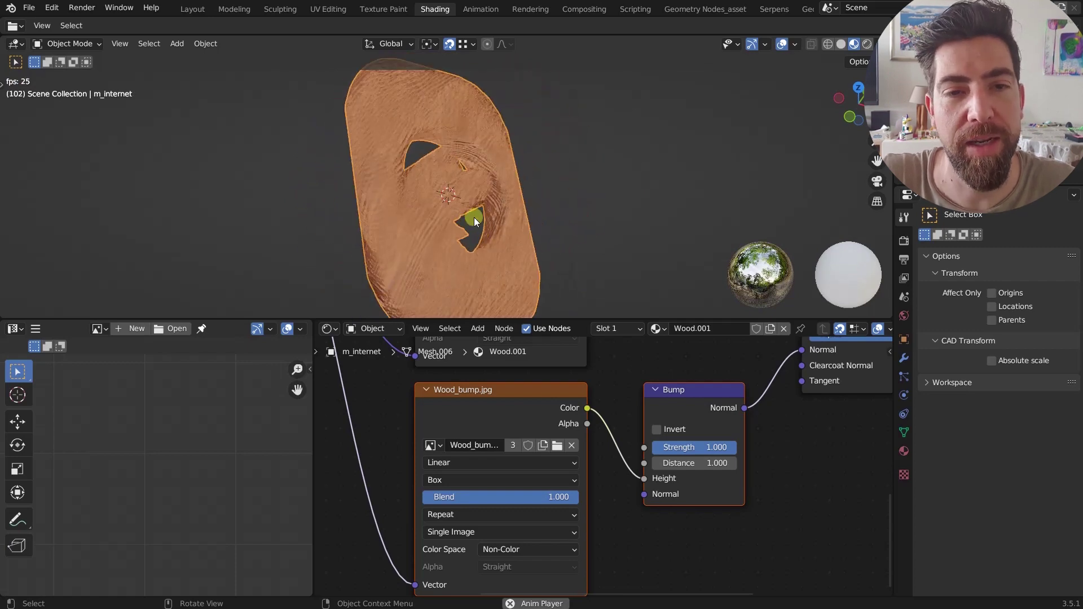
pyautogui.press('space')
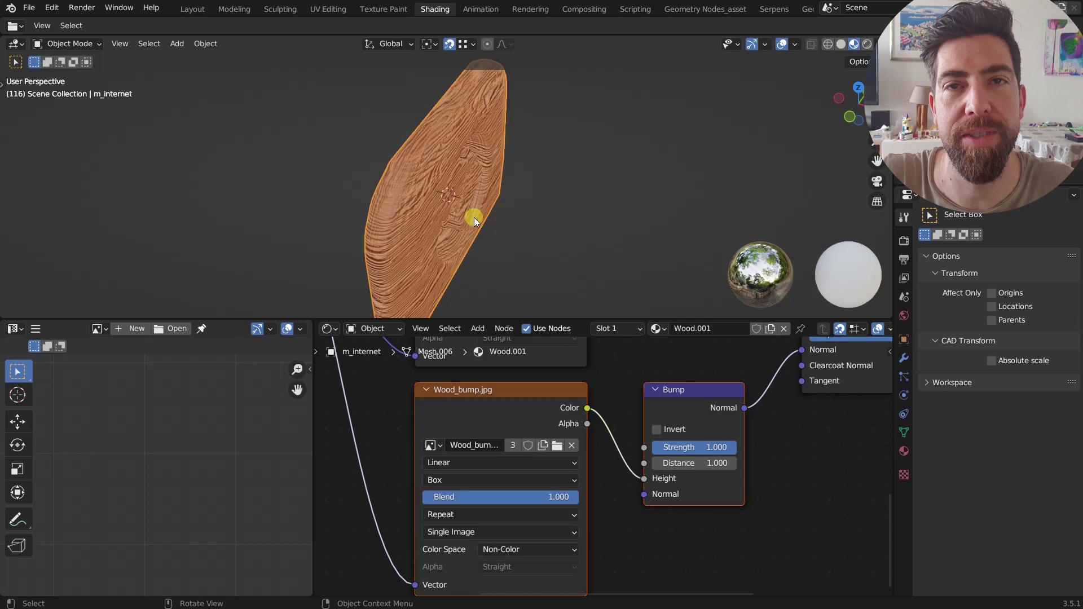
pyautogui.moveTo(456, 220); pyautogui.dragTo(429, 180, button='middle')
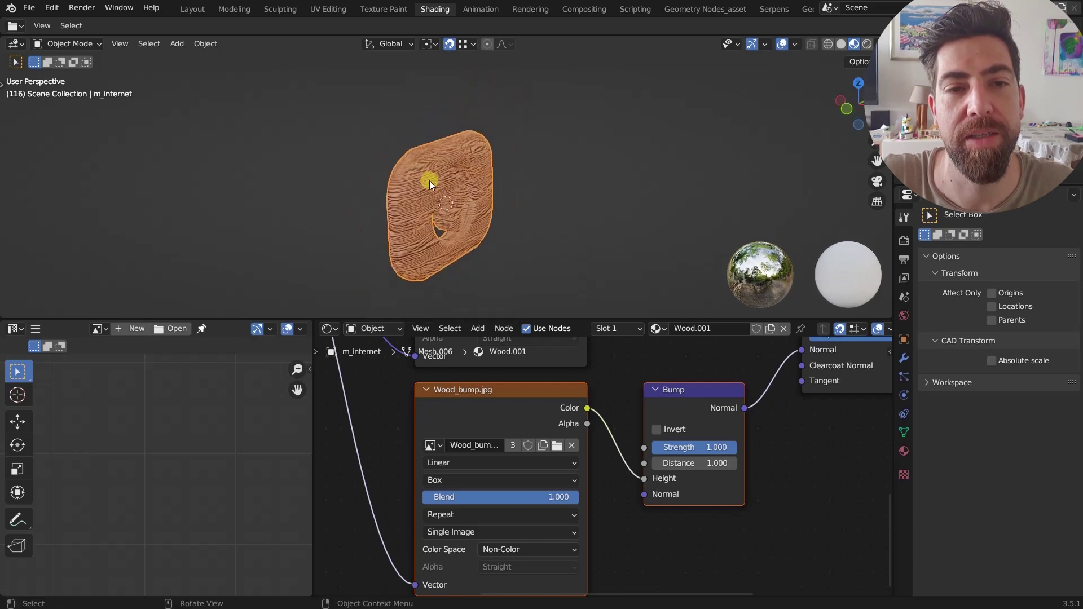
pyautogui.press('space')
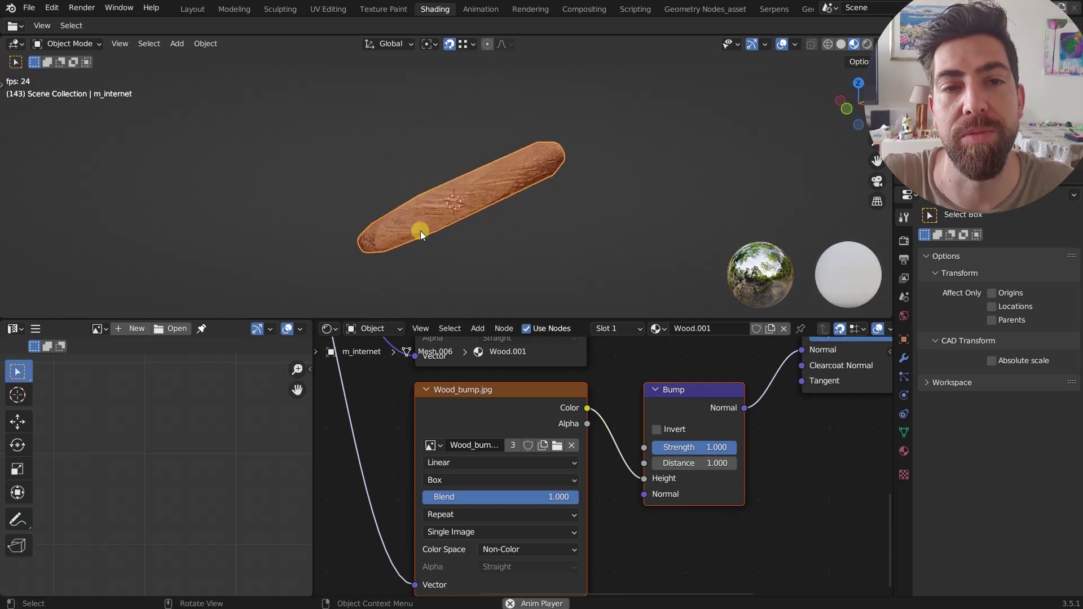
pyautogui.press('space')
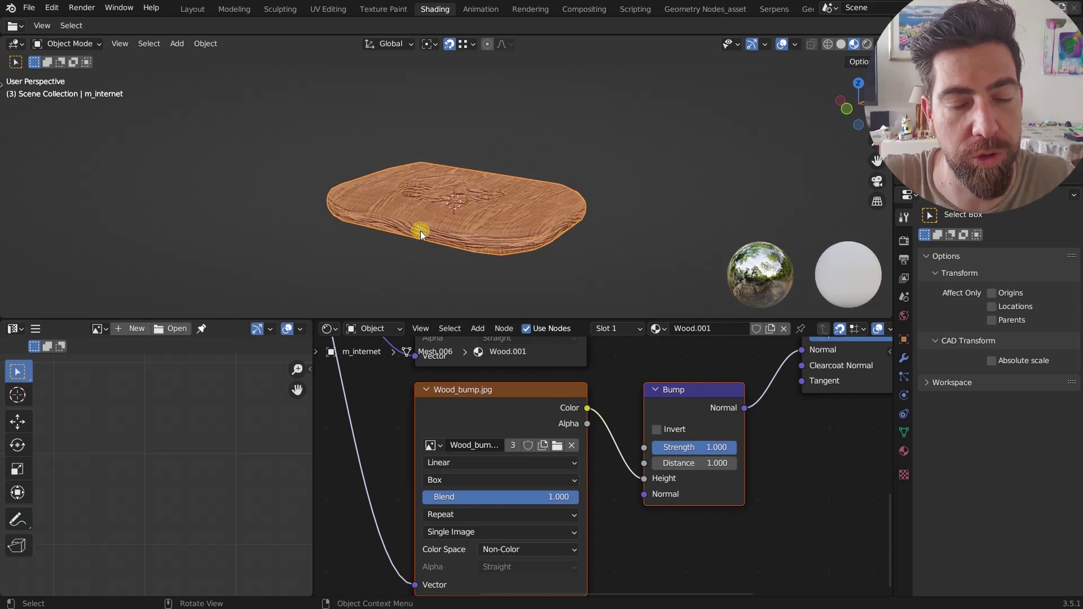
# - Enter Edit Mode on m_internet and bring its UV layout into view in the UV Editor
pyautogui.press('Tab')
pyautogui.scroll(-2, 472, 192)
pyautogui.moveTo(472, 191); pyautogui.dragTo(462, 215, button='middle')
pyautogui.scroll(-6, 263, 428)
pyautogui.scroll(6, 217, 446)
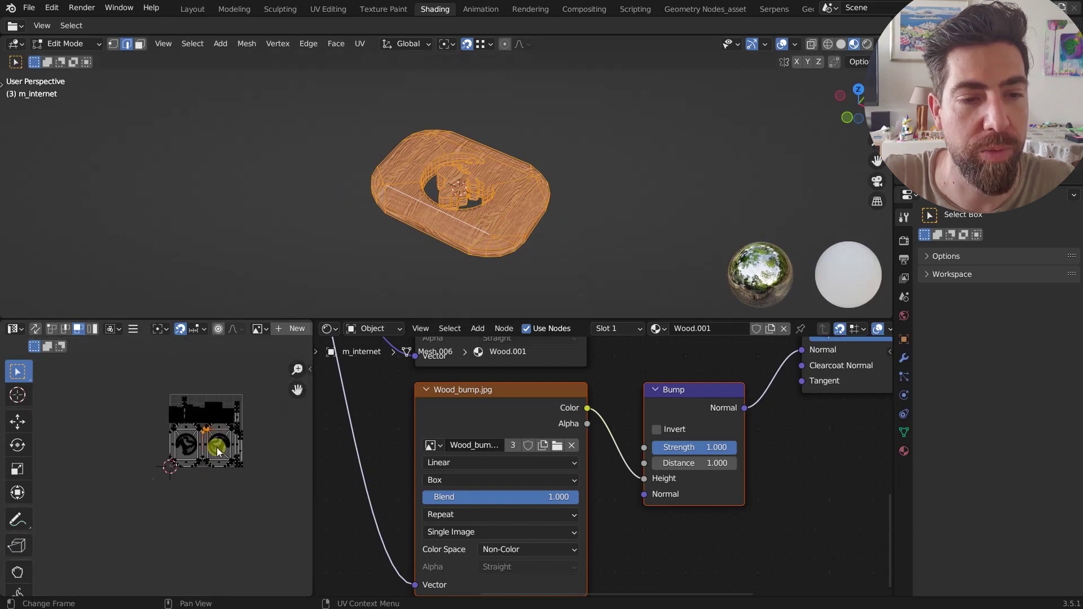
pyautogui.scroll(-3, 215, 427)
# - Add an unconnected Image Texture node above the Principled BSDF in the Wood.001 material
pyautogui.scroll(-6, 540, 457)
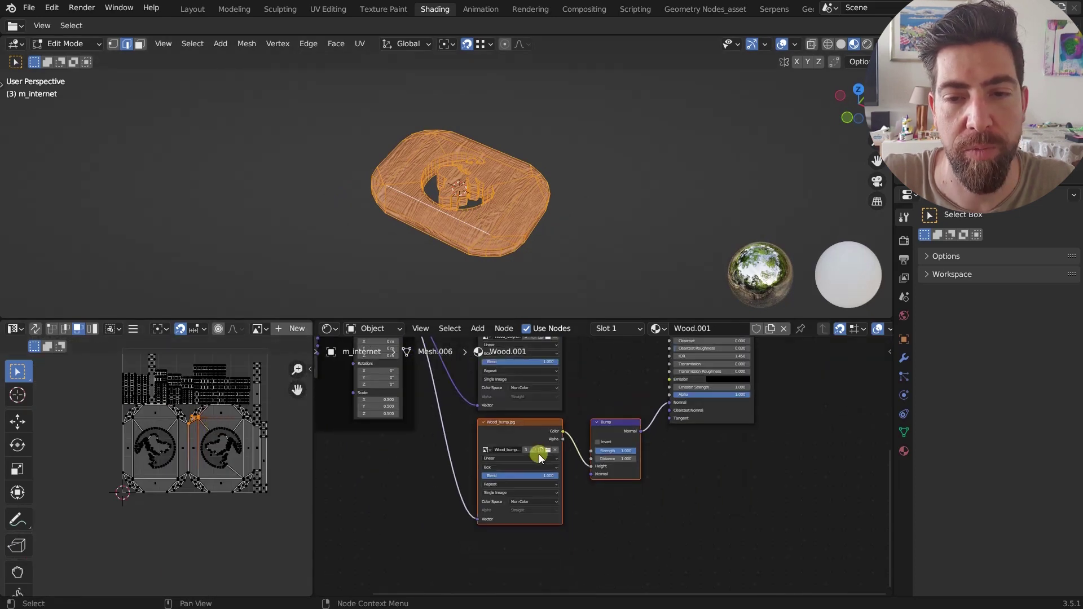
pyautogui.moveTo(622, 463); pyautogui.dragTo(585, 537, button='middle')
pyautogui.moveTo(638, 506); pyautogui.dragTo(632, 540, button='middle')
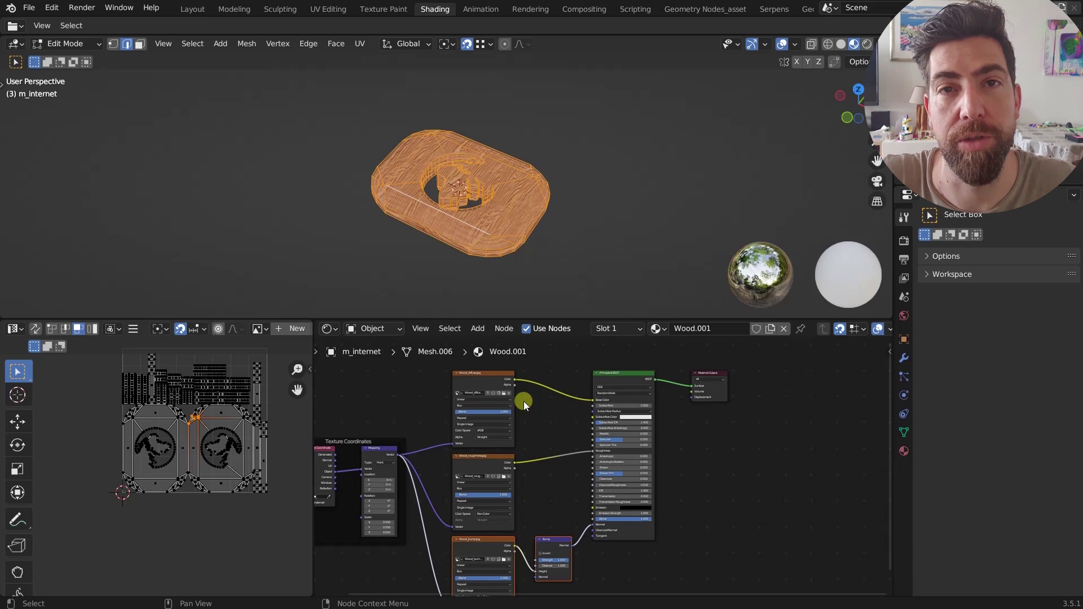
pyautogui.moveTo(523, 401); pyautogui.dragTo(609, 418, button='middle')
pyautogui.hotkey('shift', 'a')
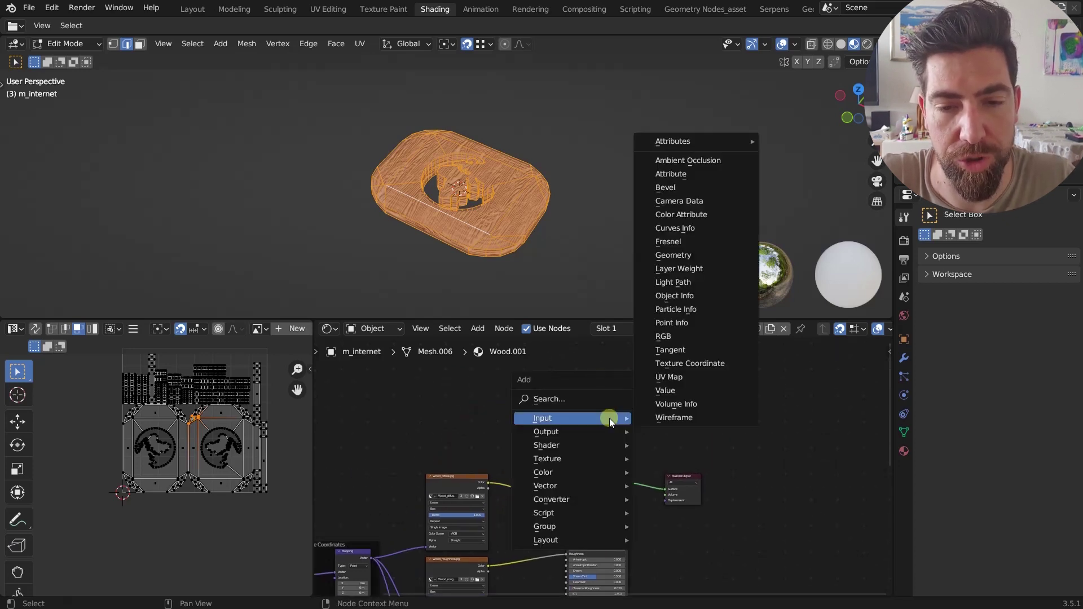
pyautogui.write('imag')
pyautogui.click(637, 439)
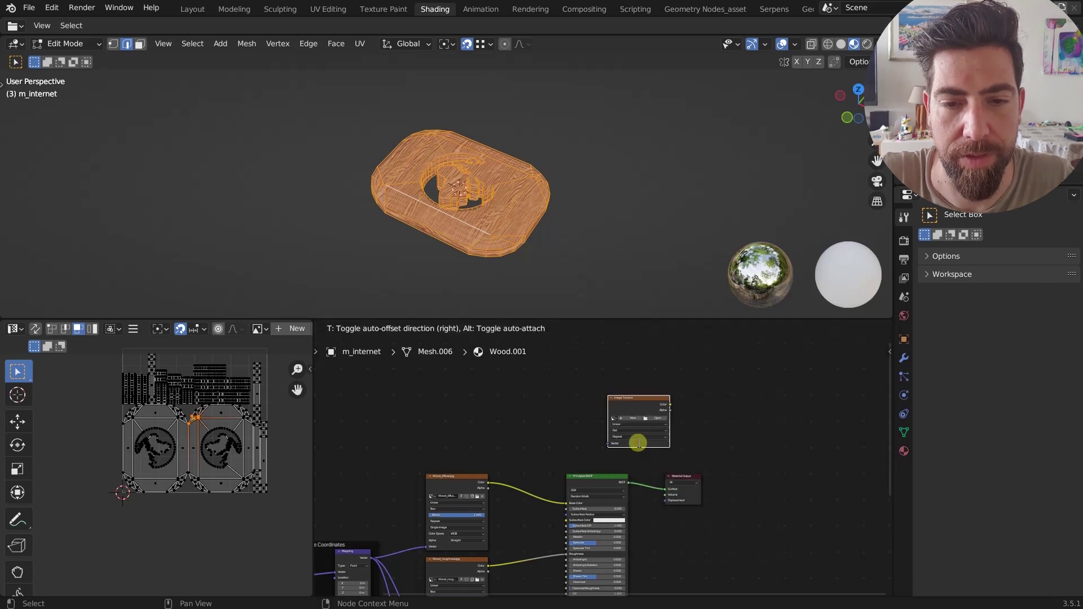
pyautogui.click(597, 450)
pyautogui.scroll(14, 598, 449)
# - Create a new blank 4096 × 4096 px image named help in the added Image Texture node
pyautogui.click(564, 406)
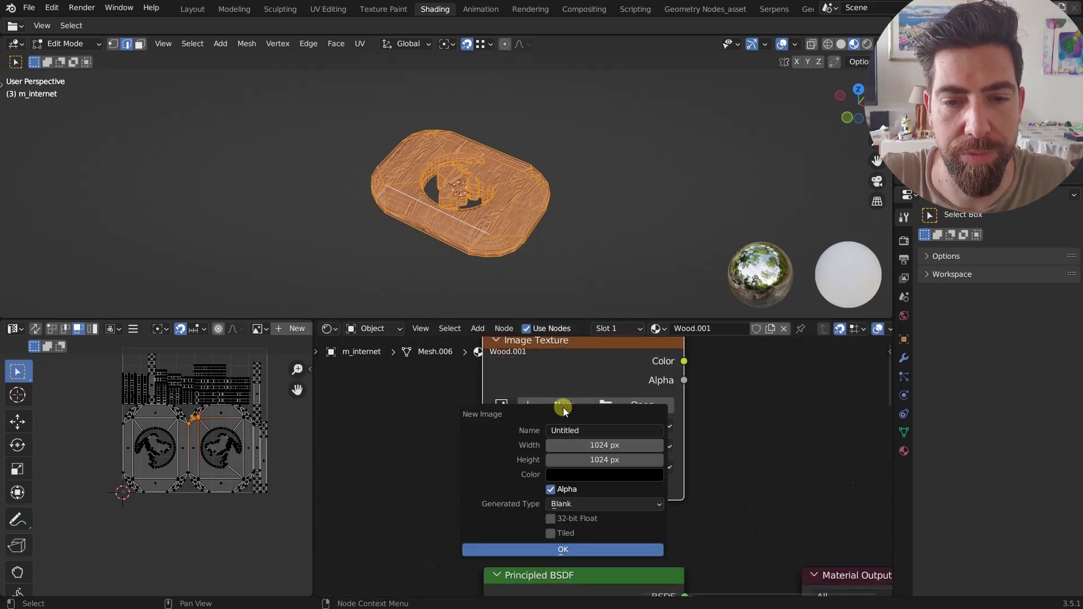
pyautogui.click(581, 432)
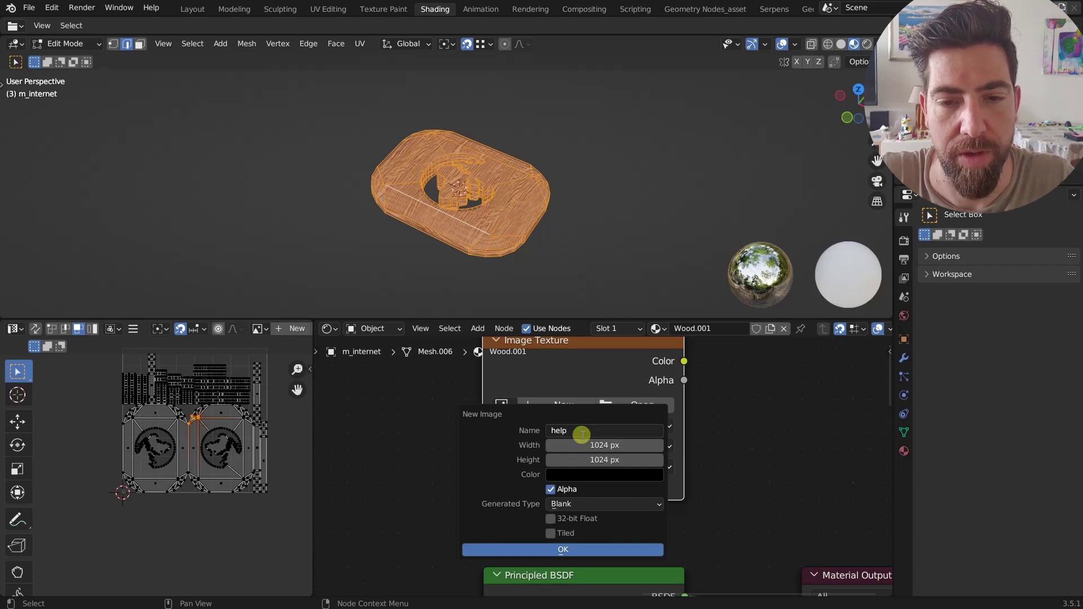
pyautogui.press('Return')
pyautogui.click(602, 441)
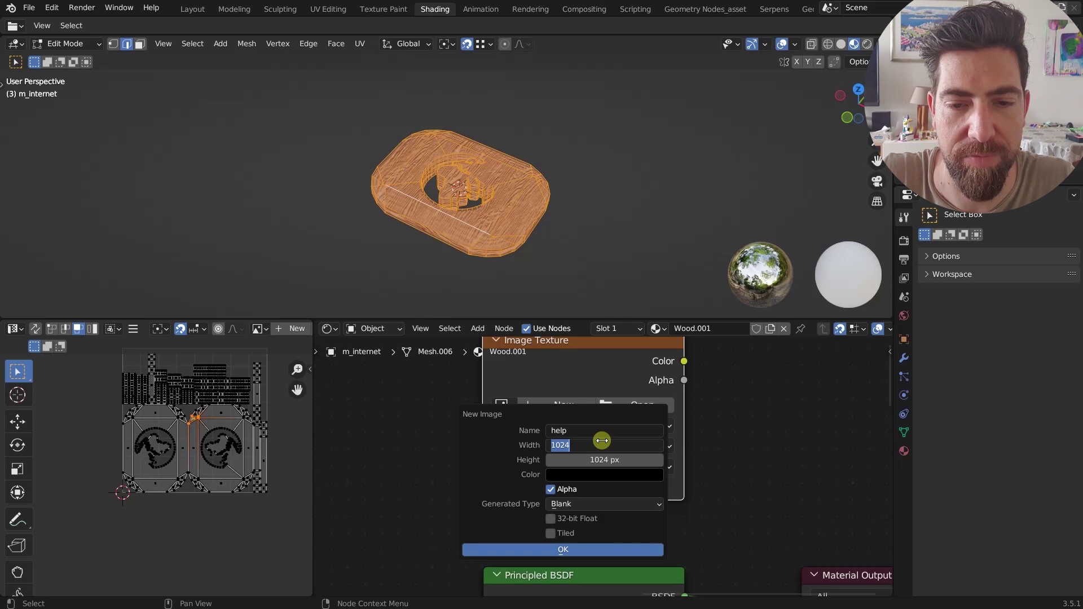
pyautogui.press('Return')
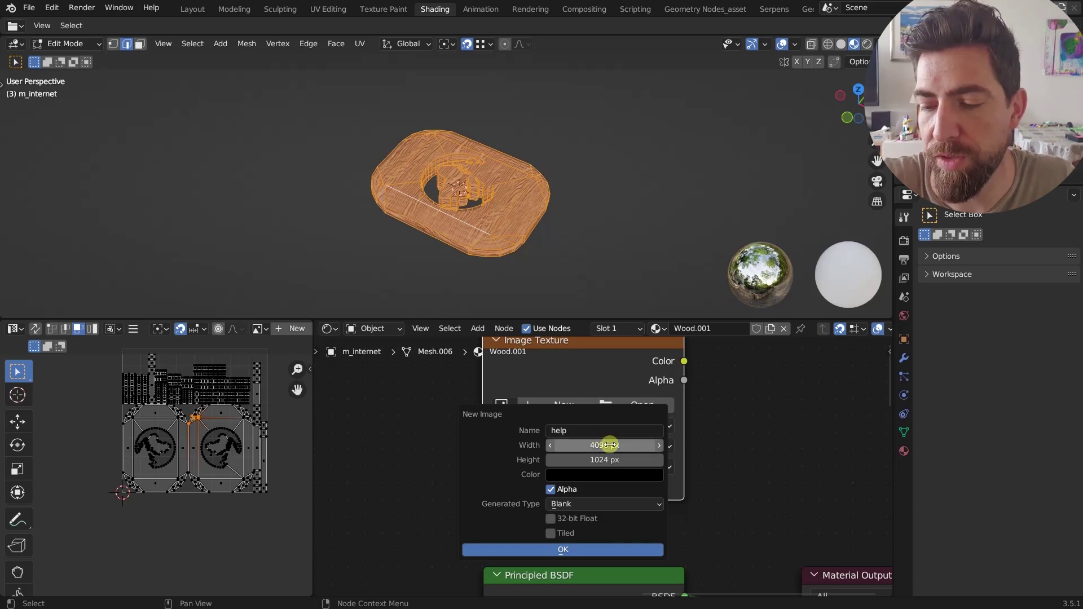
pyautogui.moveTo(611, 444); pyautogui.dragTo(611, 460)
pyautogui.press('Return')
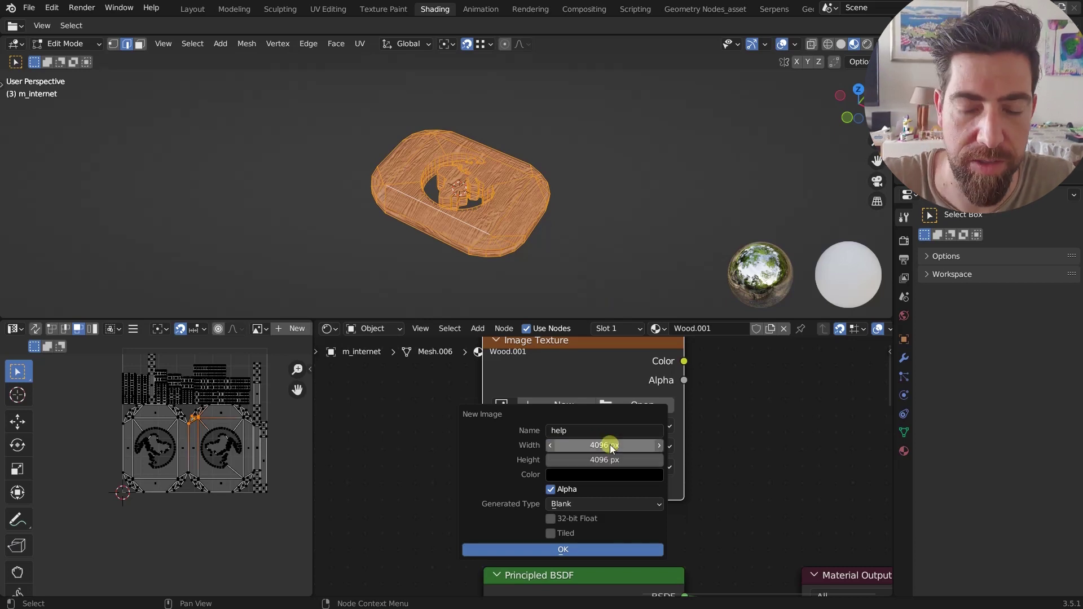
pyautogui.click(575, 547)
pyautogui.scroll(-2, 564, 460)
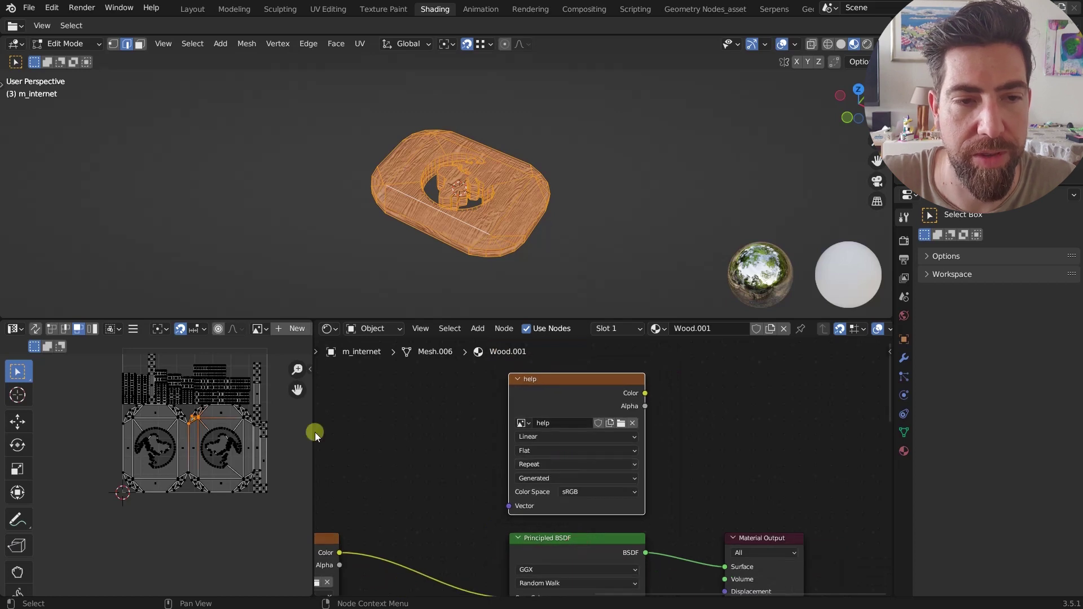
# - Display the help image behind m_internet's UV layout in the UV Editor
pyautogui.click(259, 328)
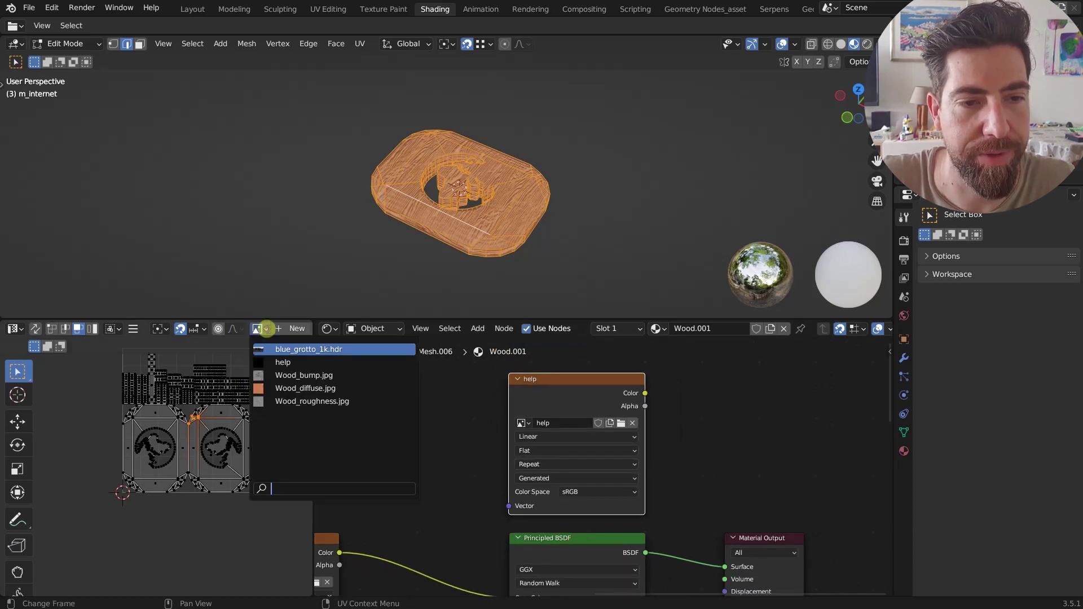
pyautogui.click(297, 363)
pyautogui.scroll(-5, 243, 421)
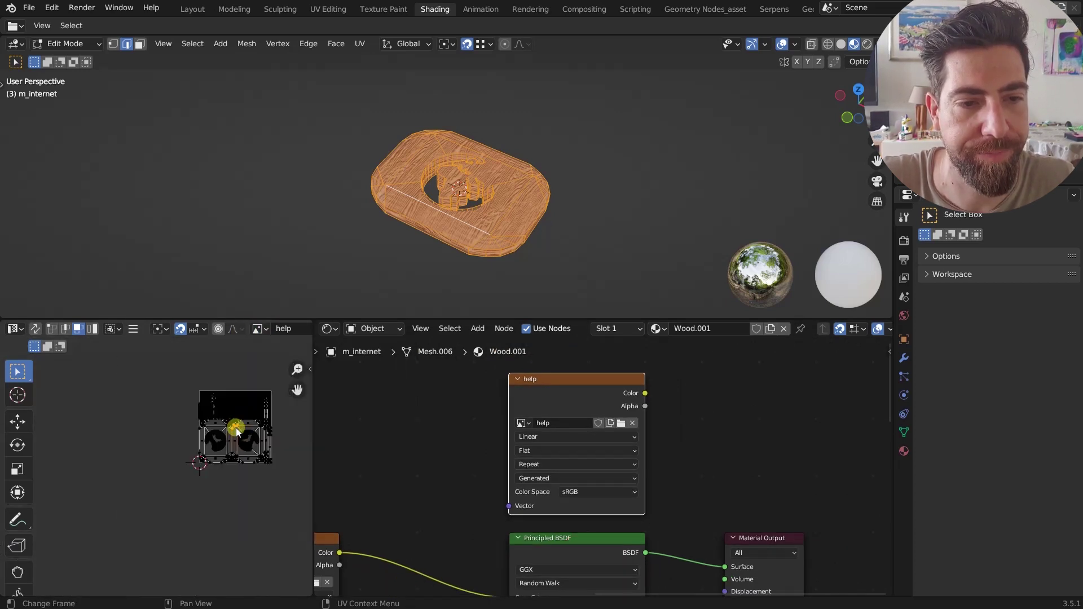
pyautogui.scroll(4, 236, 429)
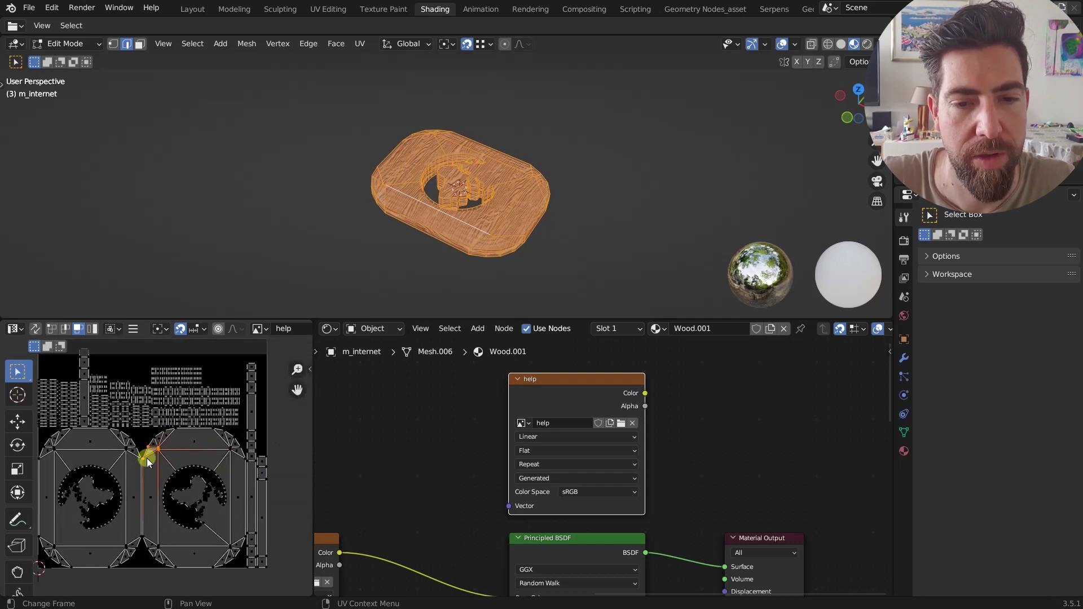
# - Connect the Wood_diffuse.jpg node's Color output directly to the Material Output's Surface input
pyautogui.scroll(-1, 182, 460)
pyautogui.scroll(-4, 568, 405)
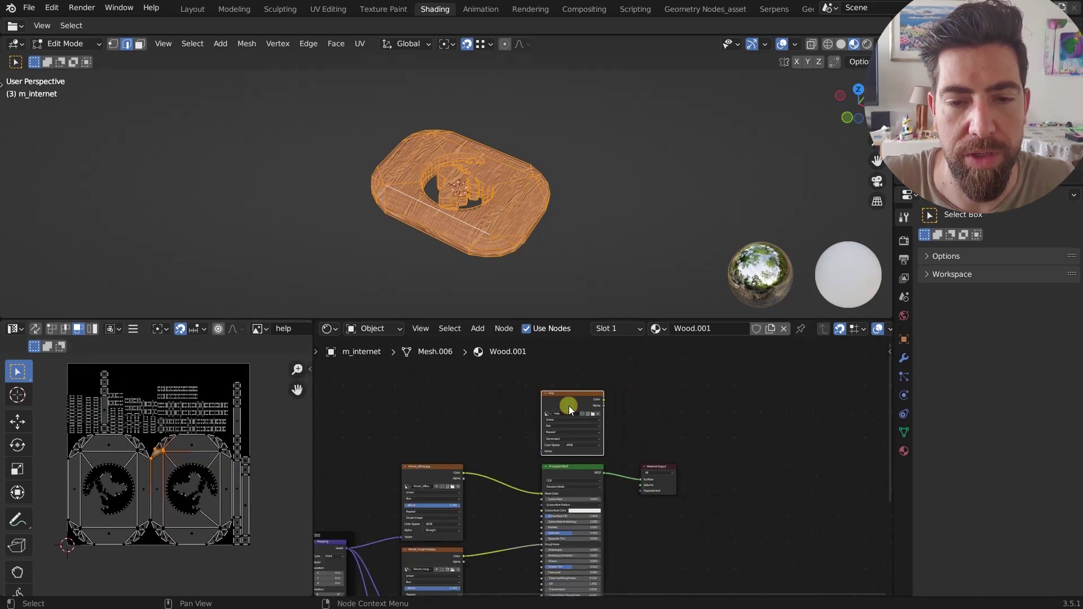
pyautogui.scroll(1, 524, 515)
pyautogui.moveTo(469, 514); pyautogui.dragTo(503, 517, button='middle')
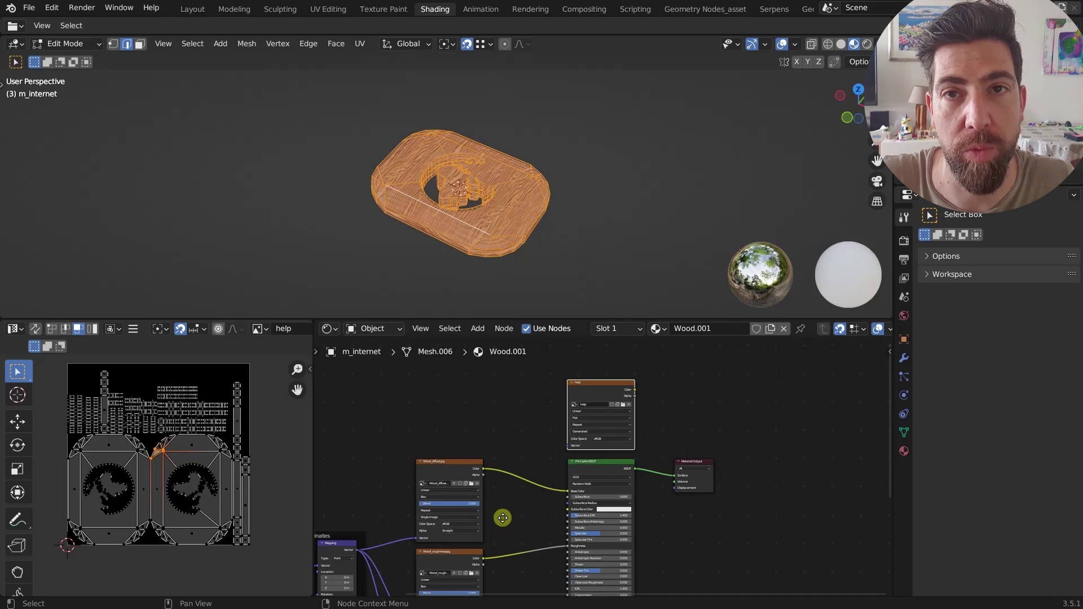
pyautogui.scroll(3, 451, 476)
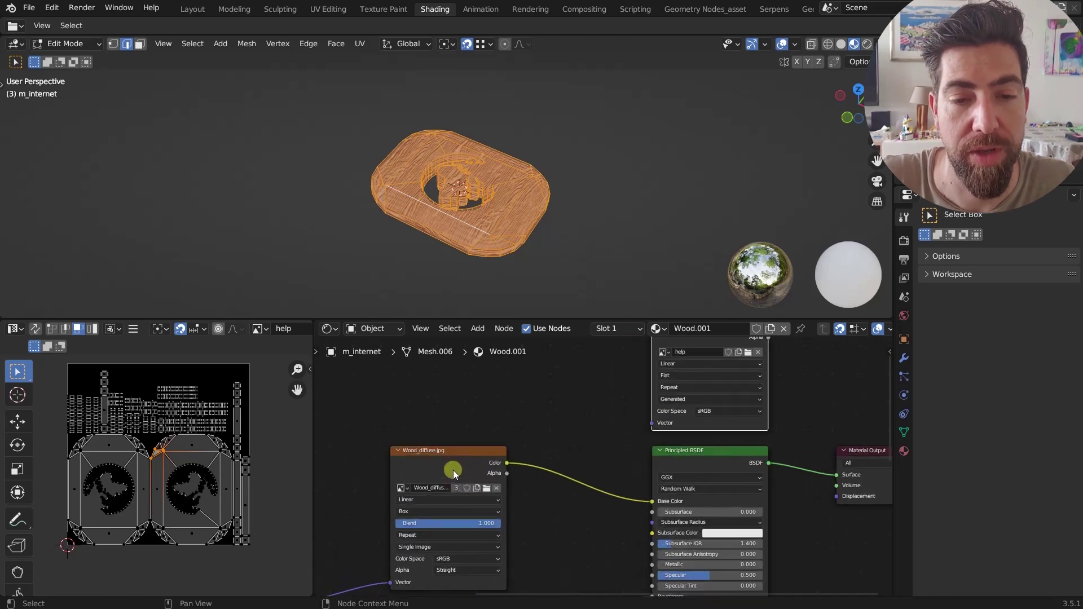
pyautogui.scroll(-3, 453, 469)
pyautogui.moveTo(488, 458); pyautogui.dragTo(702, 464)
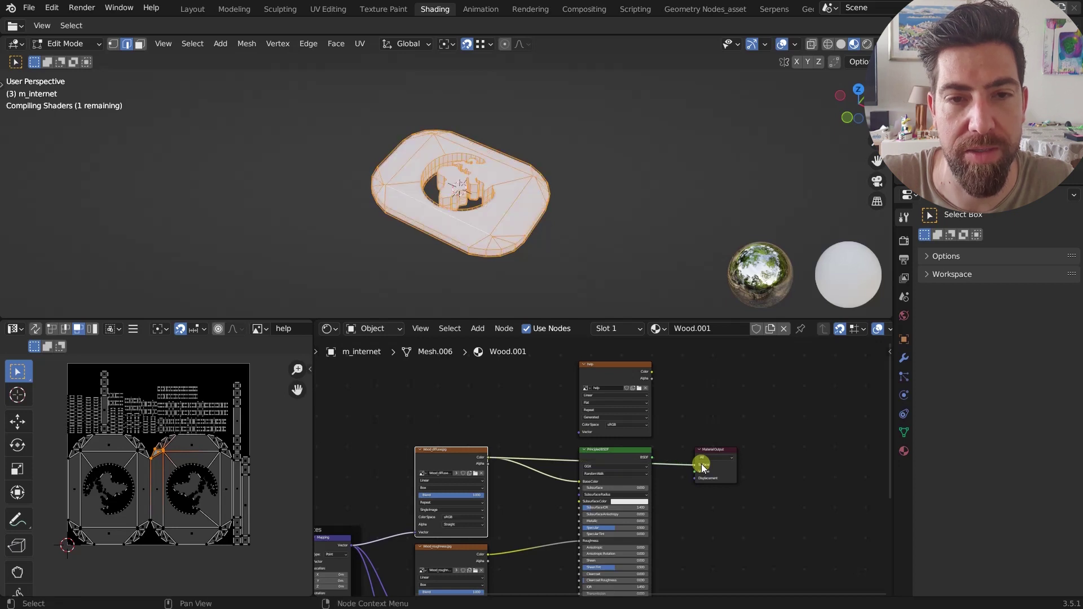
# - Set the Cycles render Max Samples to 1
pyautogui.click(904, 240)
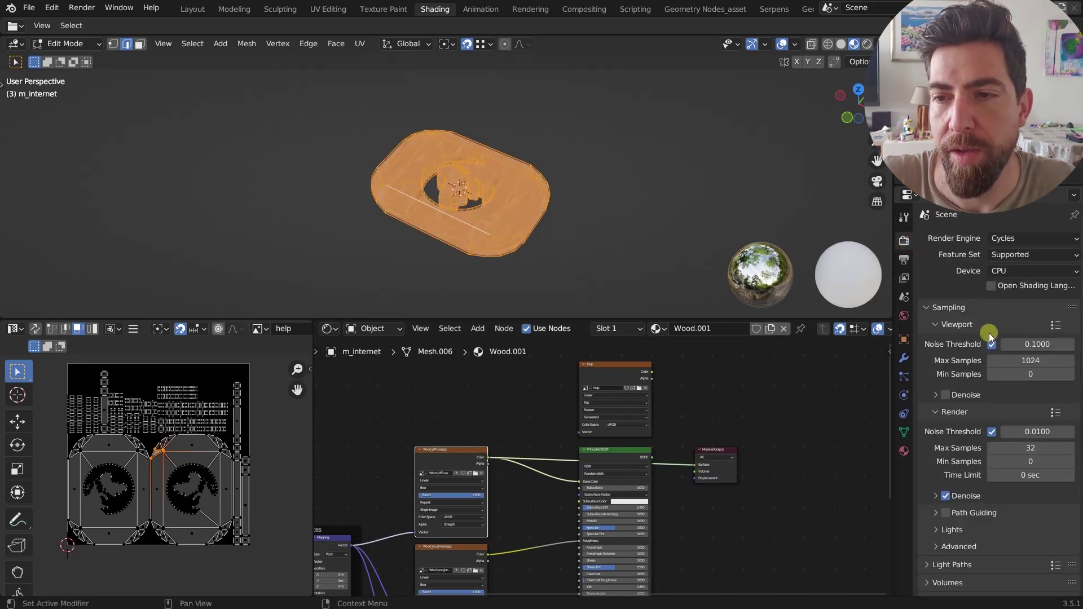
pyautogui.scroll(-4, 1001, 338)
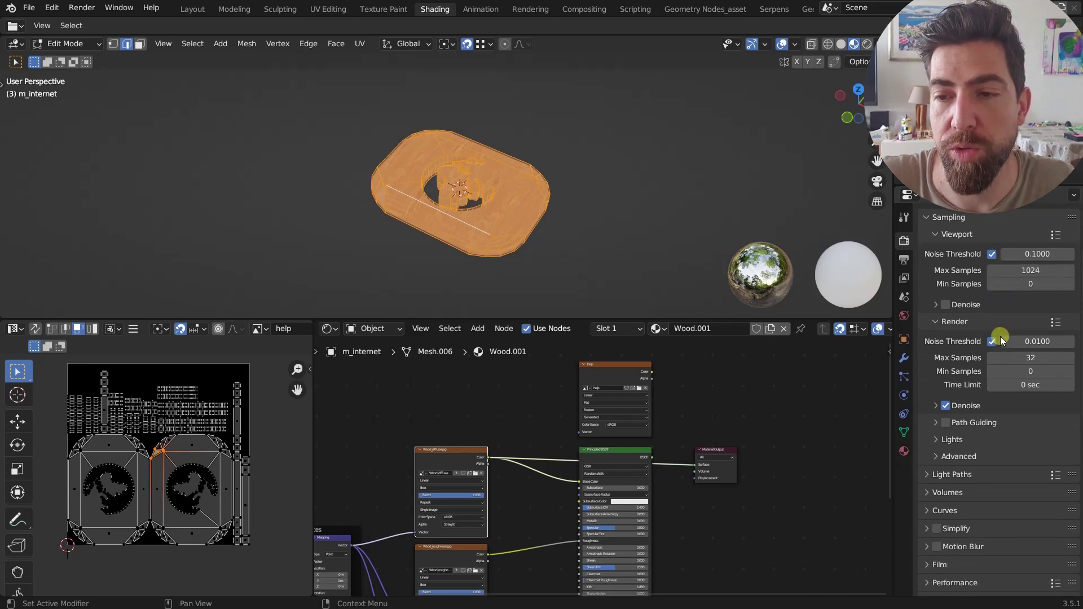
pyautogui.click(1030, 357)
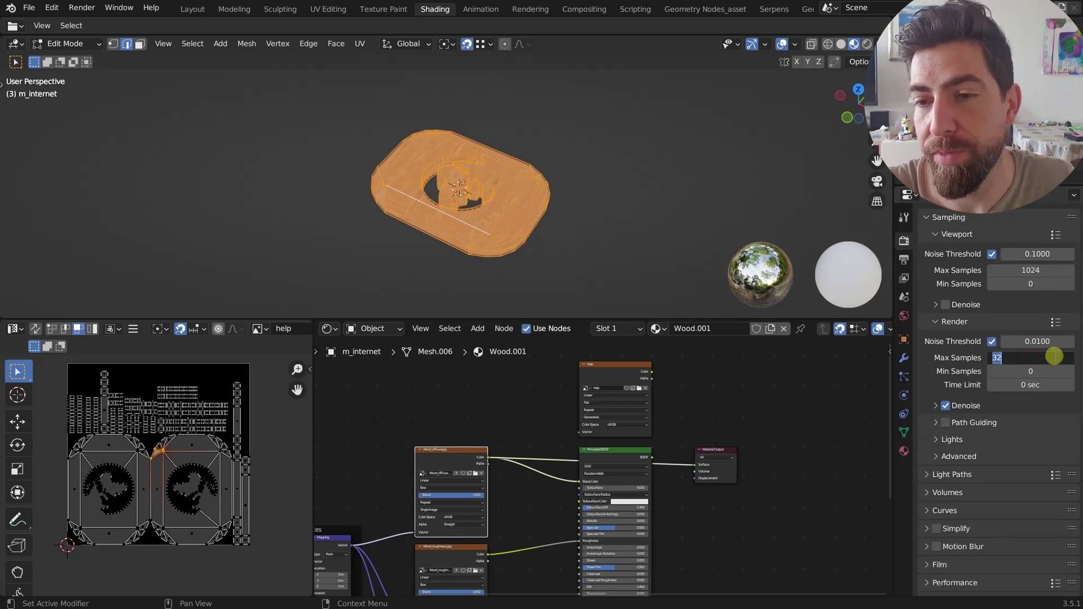
pyautogui.write('1')
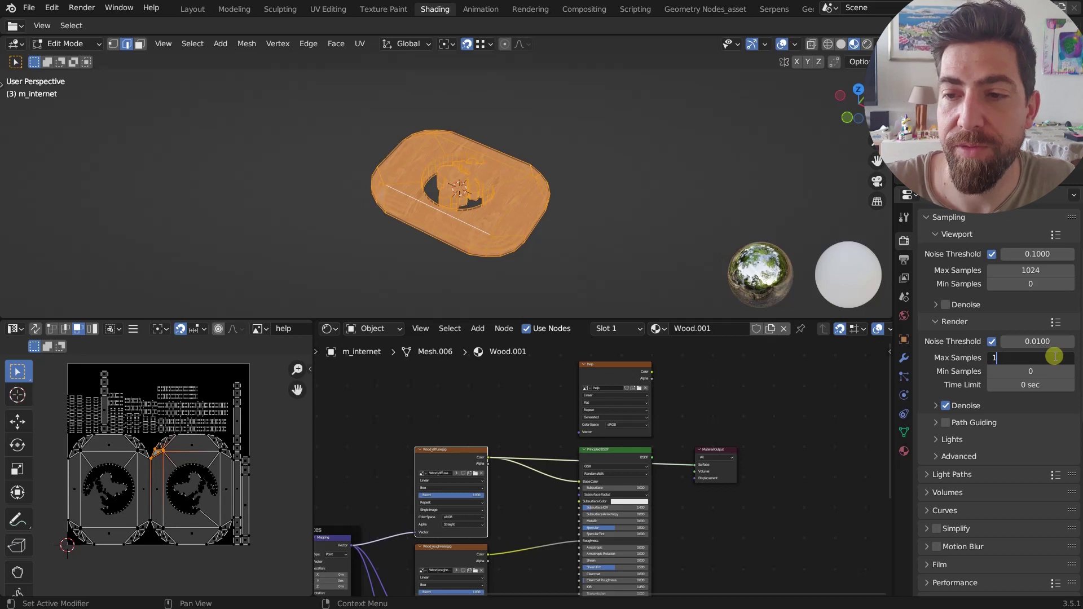
pyautogui.press('Return')
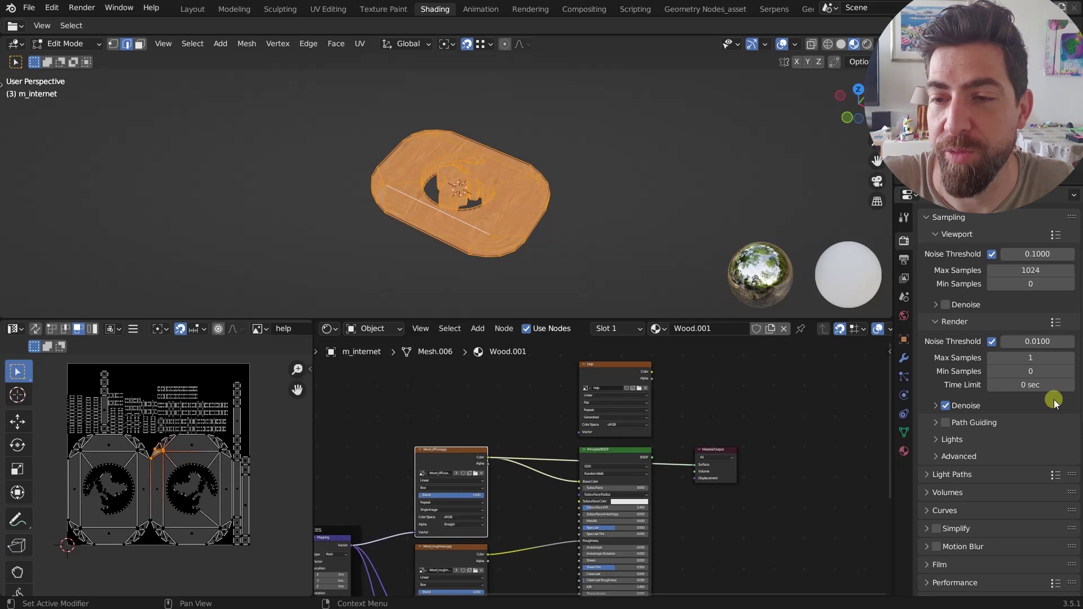
# - Set the Cycles bake type to Emit
pyautogui.scroll(-9, 1054, 402)
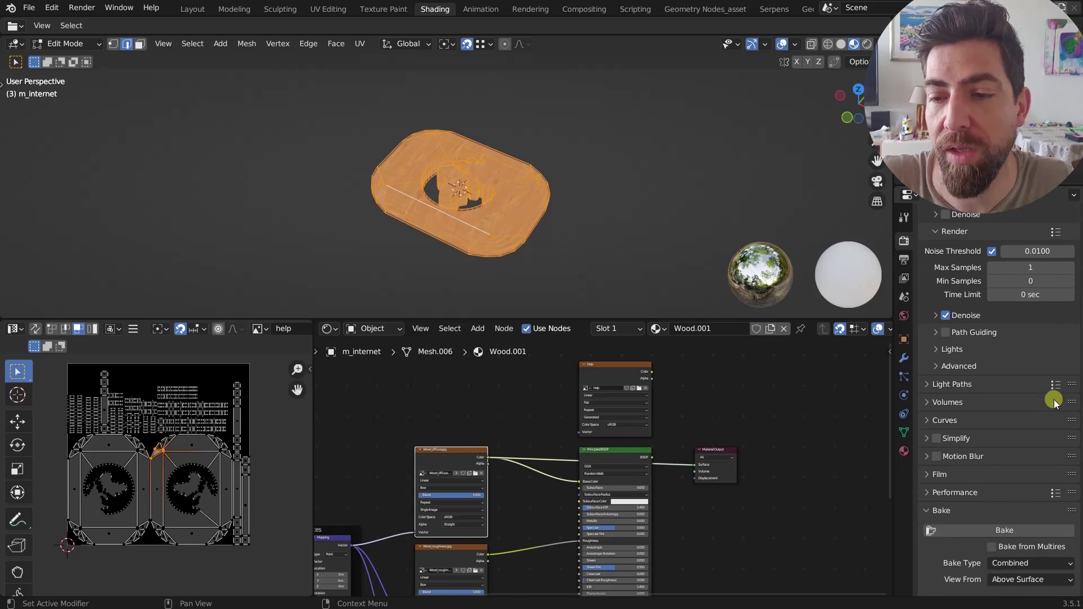
pyautogui.scroll(-4, 1054, 402)
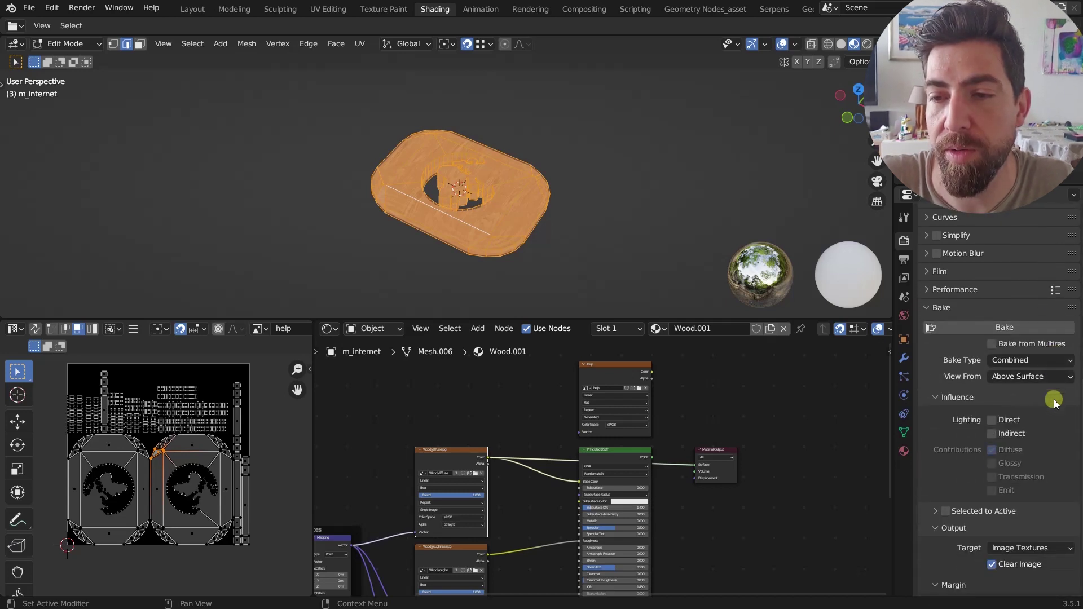
pyautogui.click(926, 309)
pyautogui.click(925, 533)
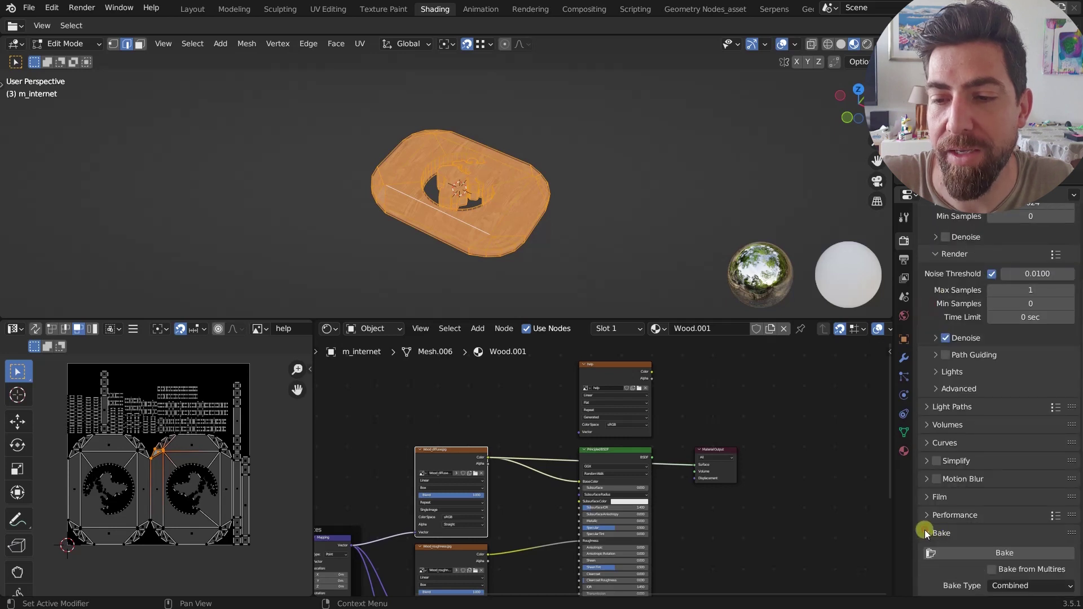
pyautogui.scroll(-2, 1002, 398)
pyautogui.scroll(-12, 1002, 398)
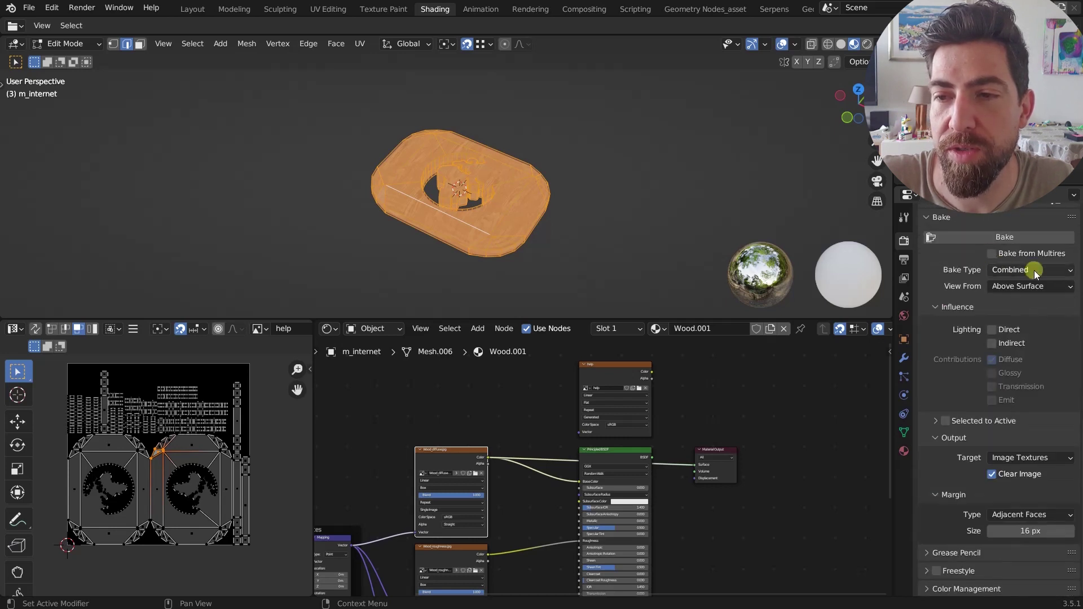
pyautogui.click(1034, 270)
pyautogui.click(1010, 381)
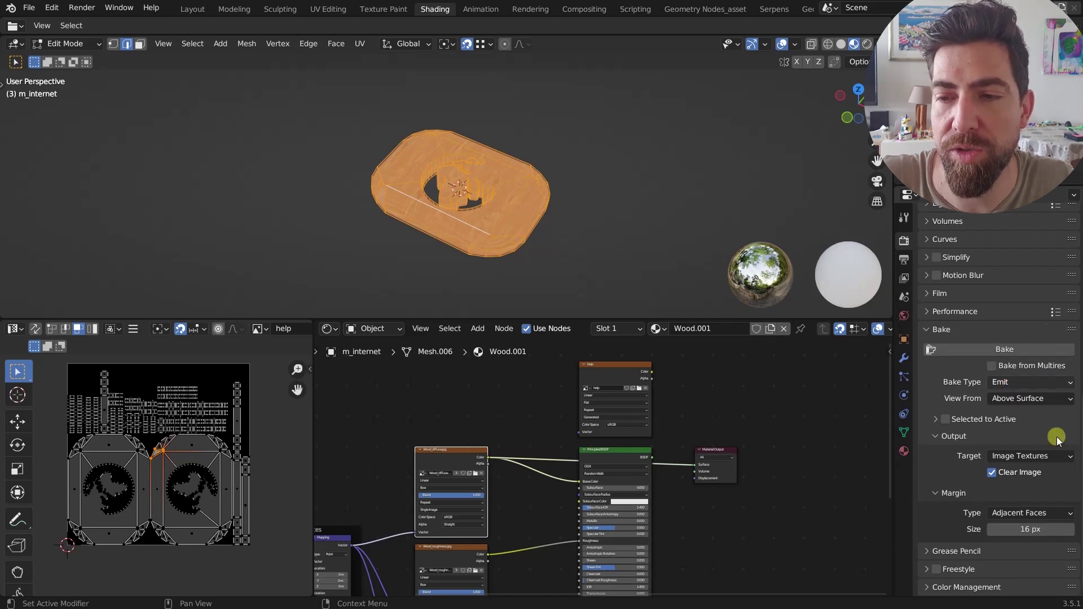
# - Make the help Image Texture node active and bake the diffuse wood texture into its image
pyautogui.click(730, 414)
pyautogui.click(623, 374)
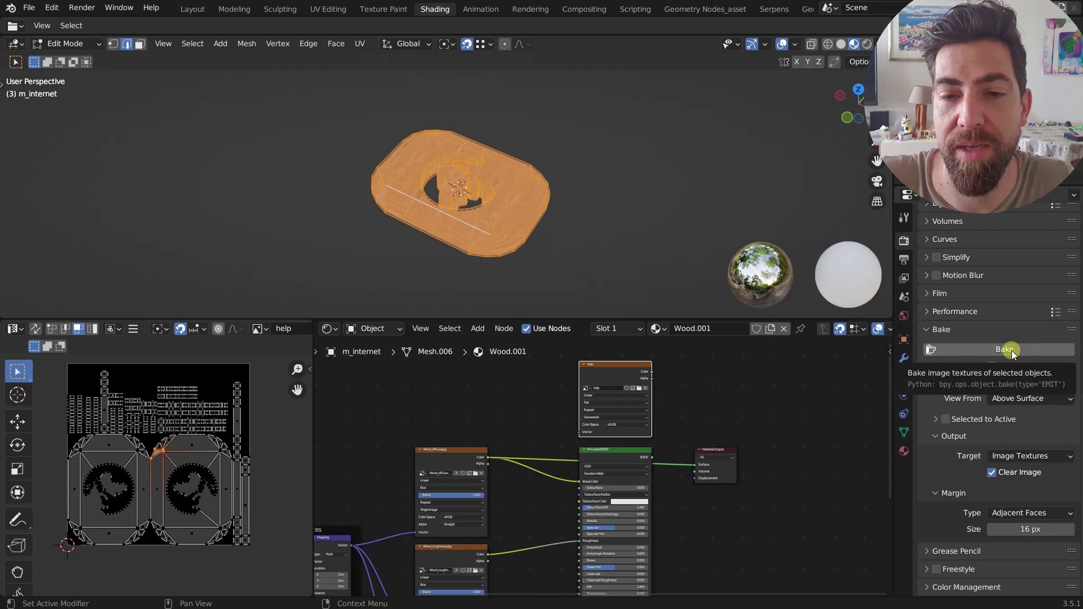
pyautogui.scroll(3, 618, 375)
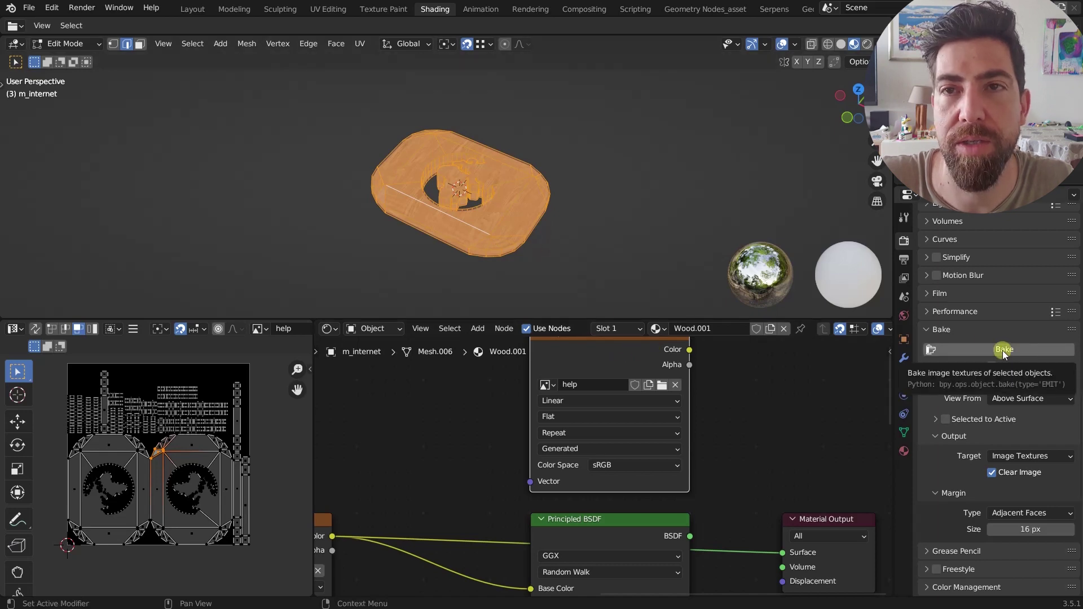
pyautogui.click(1057, 356)
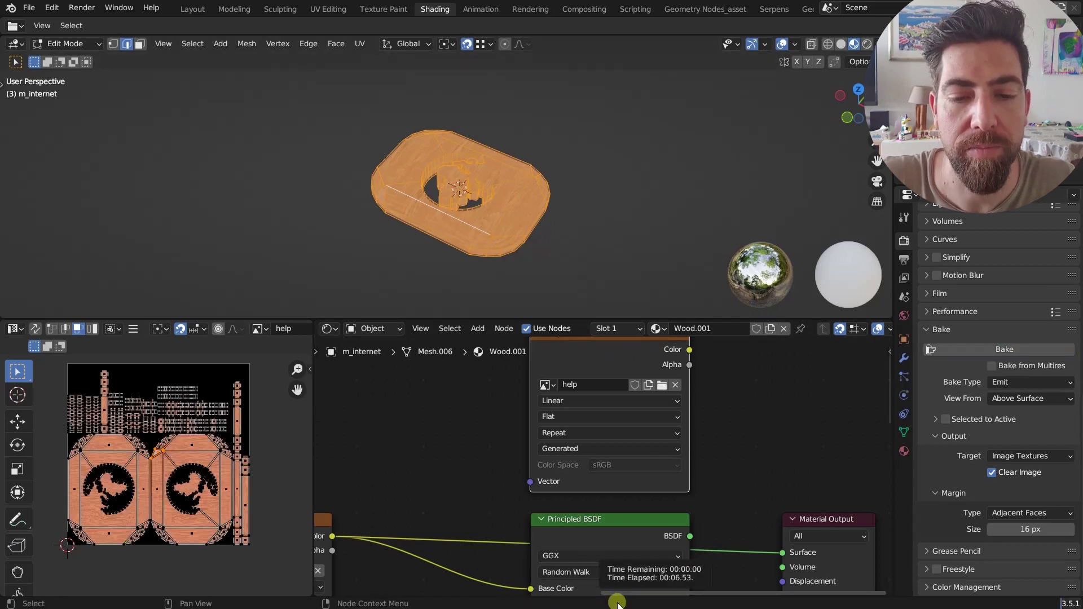
# - Examine the baked wood texture across m_internet's UV islands in the UV Editor
pyautogui.scroll(6, 179, 506)
pyautogui.scroll(-5, 192, 441)
pyautogui.scroll(5, 215, 415)
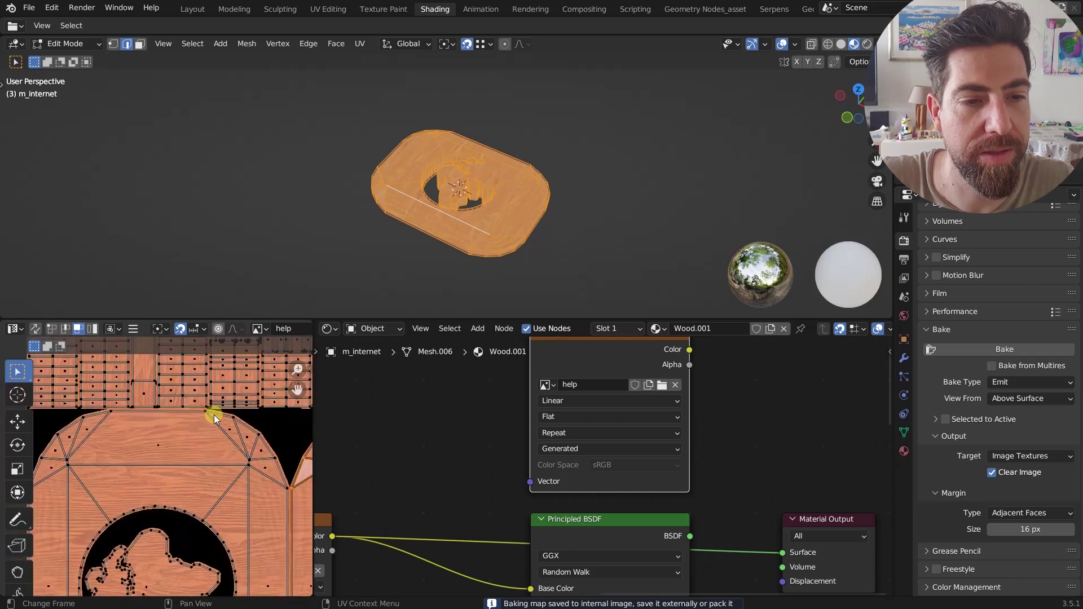
pyautogui.scroll(-7, 238, 415)
pyautogui.scroll(6, 265, 380)
pyautogui.scroll(-3, 116, 474)
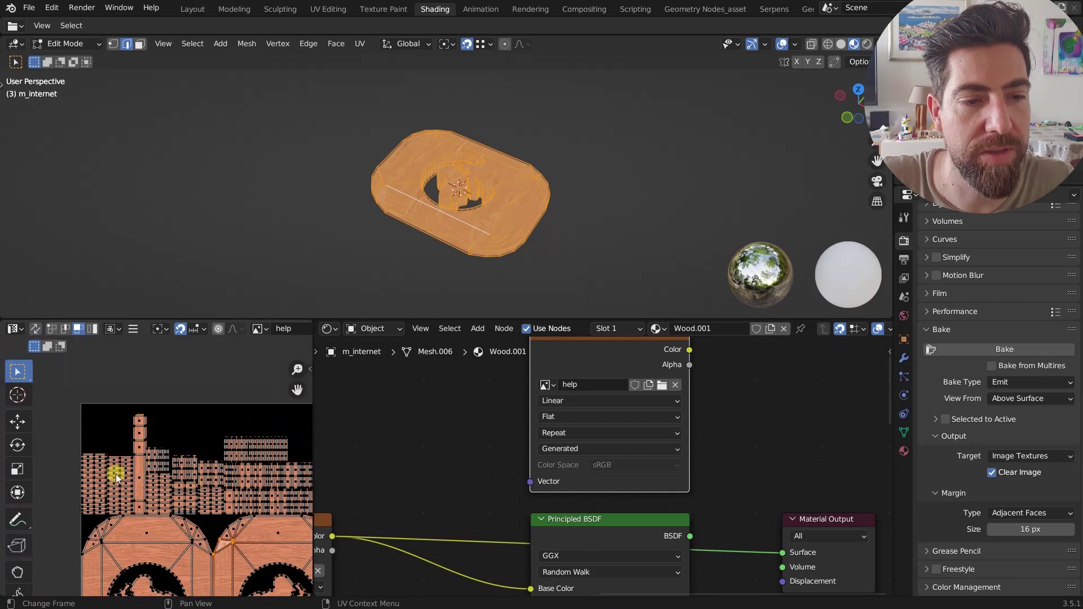
pyautogui.scroll(2, 147, 465)
pyautogui.scroll(-4, 147, 465)
# - Save the baked help image as Wood_diffuse2.png in the wood texture folder
pyautogui.click(133, 329)
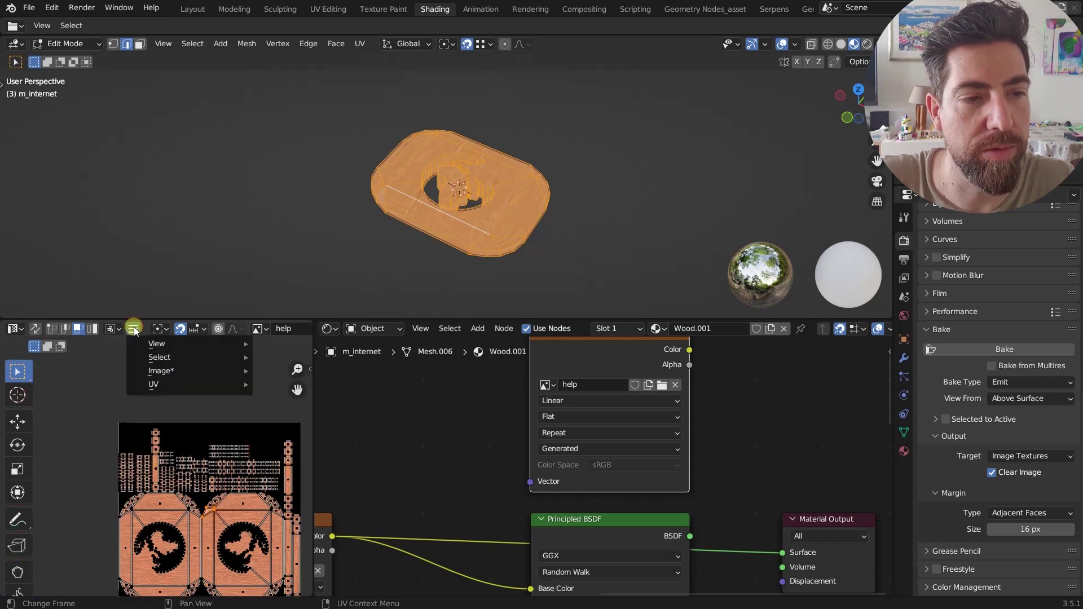
pyautogui.moveTo(184, 371)
pyautogui.click(282, 415)
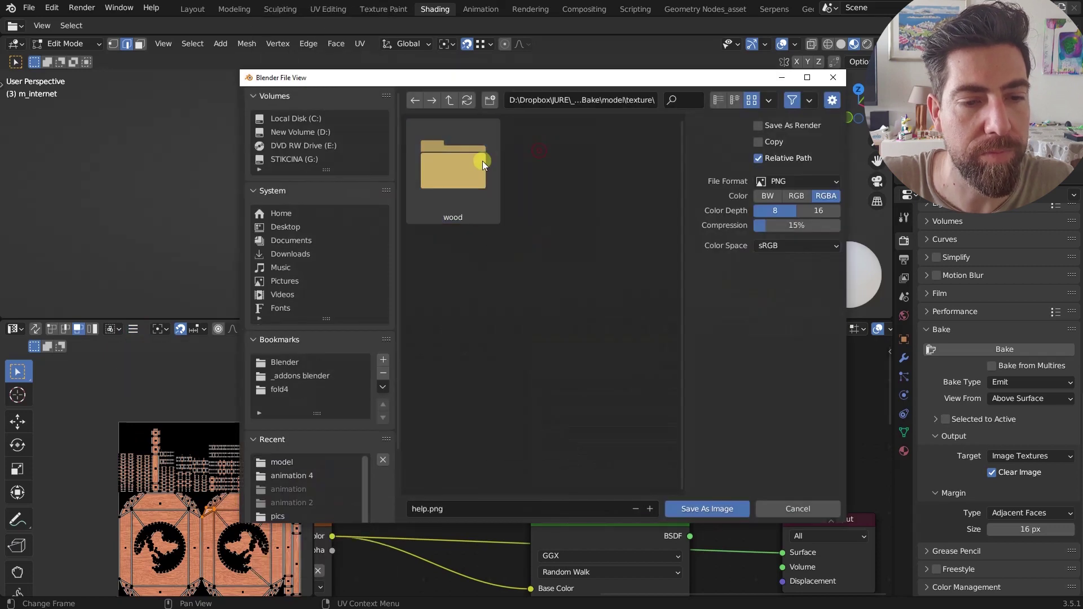
pyautogui.click(483, 162)
pyautogui.click(534, 171)
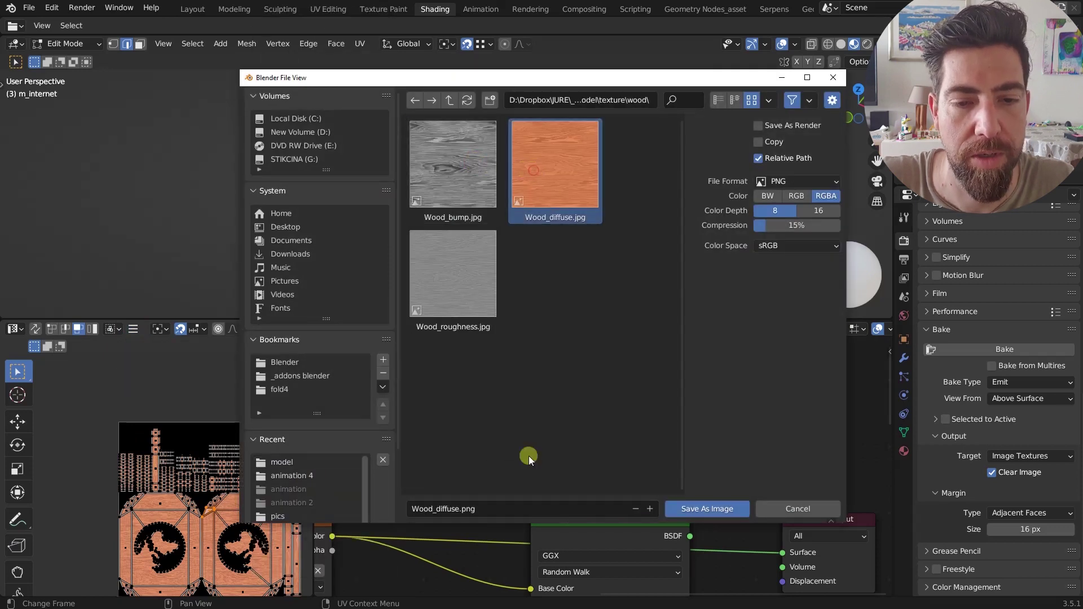
pyautogui.click(460, 508)
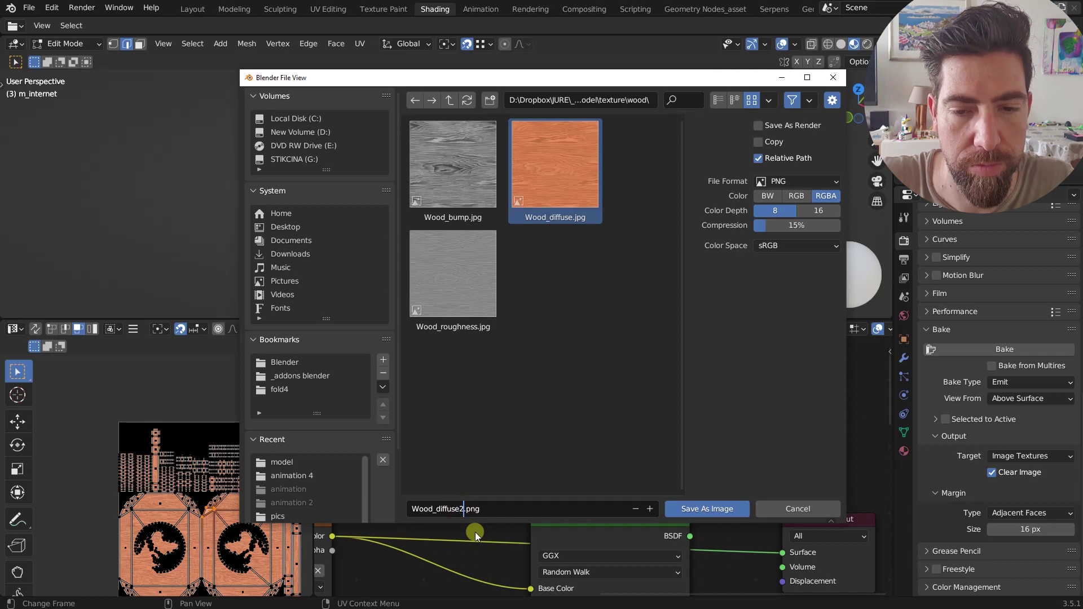
pyautogui.click(704, 509)
pyautogui.click(705, 509)
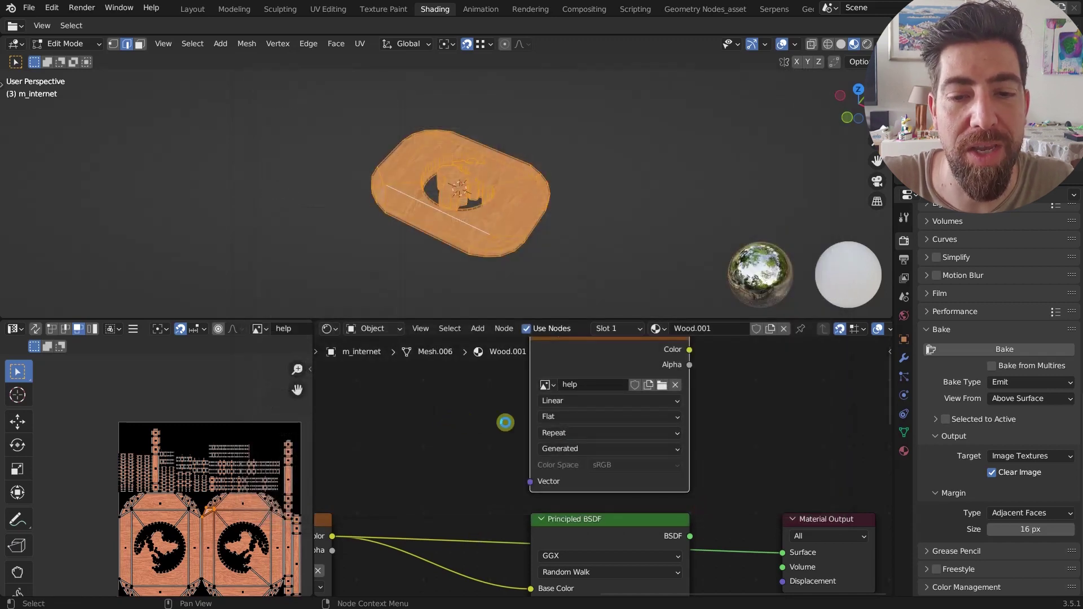
# - Connect the Wood_roughness.jpg node's Color output to the Material Output's Surface in place of the diffuse texture
pyautogui.scroll(-6, 506, 422)
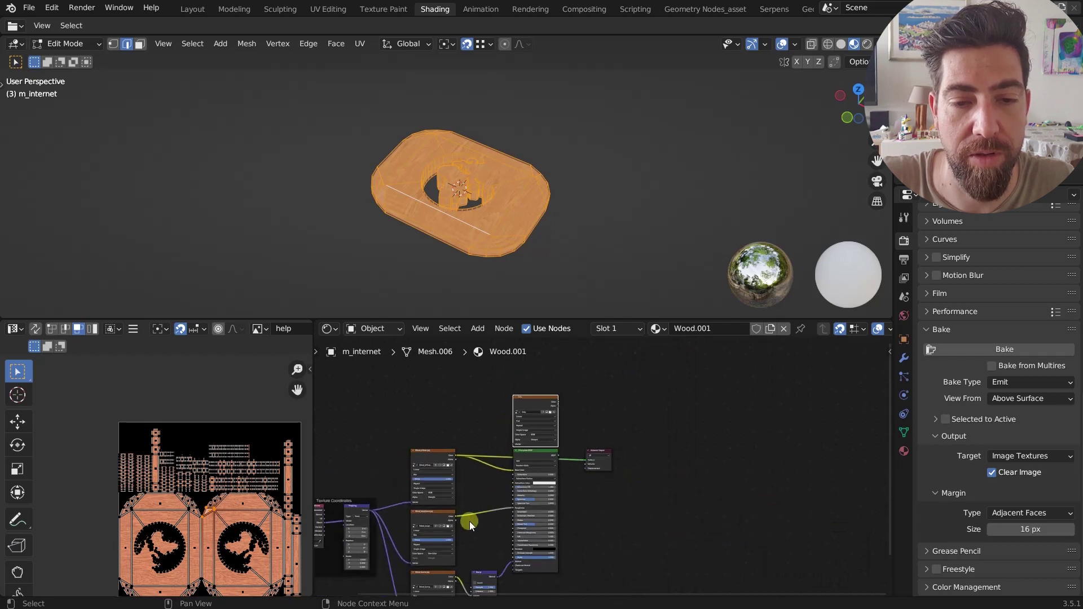
pyautogui.moveTo(469, 522); pyautogui.dragTo(474, 496, button='middle')
pyautogui.scroll(1, 475, 497)
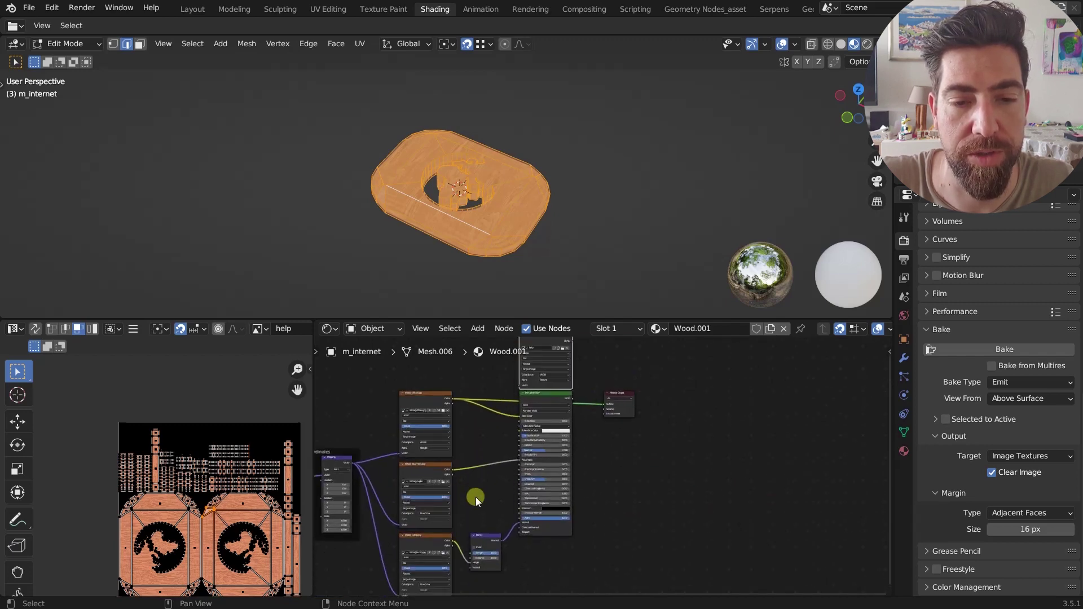
pyautogui.scroll(2, 480, 483)
pyautogui.moveTo(454, 503); pyautogui.dragTo(658, 414)
pyautogui.moveTo(649, 525); pyautogui.dragTo(660, 552, button='middle')
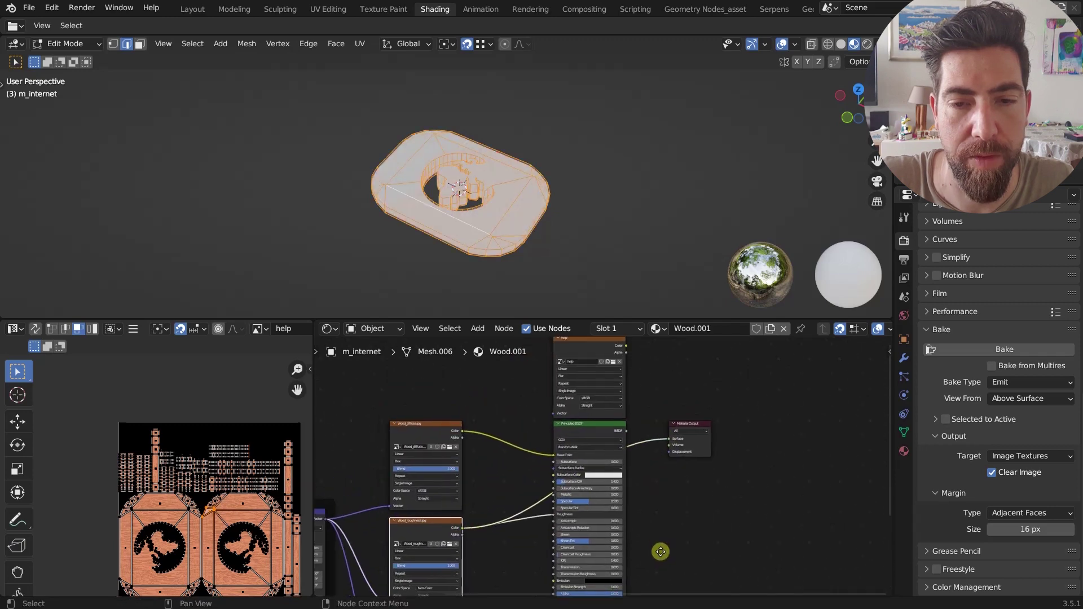
# - Set the help image's color space to Non-Color, matching the Wood_roughness.jpg node
pyautogui.scroll(5, 633, 363)
pyautogui.moveTo(648, 379); pyautogui.dragTo(658, 419, button='middle')
pyautogui.scroll(-9, 658, 419)
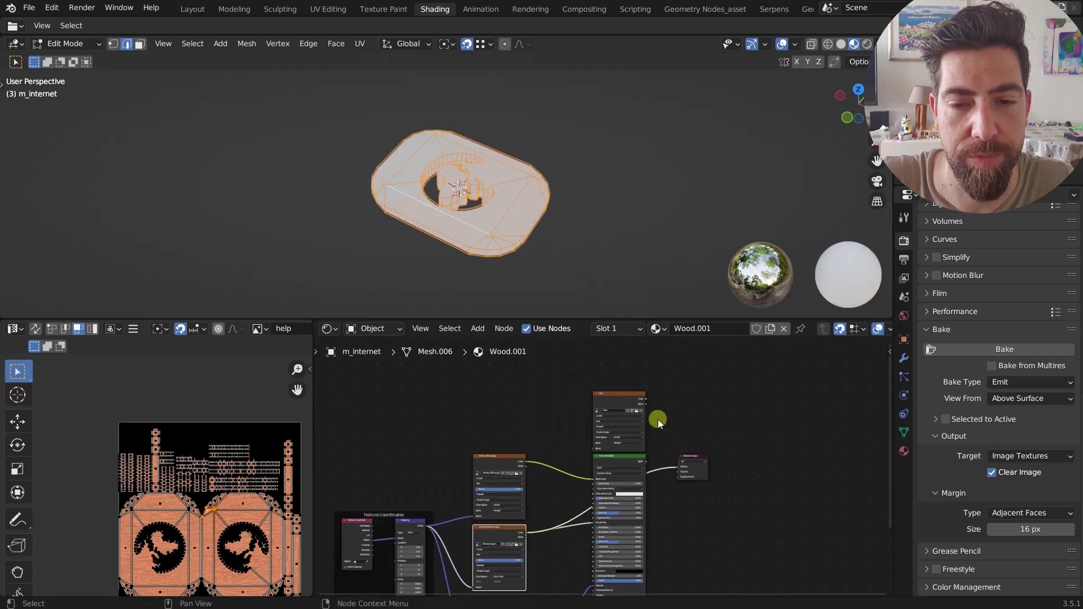
pyautogui.moveTo(665, 550); pyautogui.dragTo(658, 476, button='middle')
pyautogui.scroll(11, 471, 479)
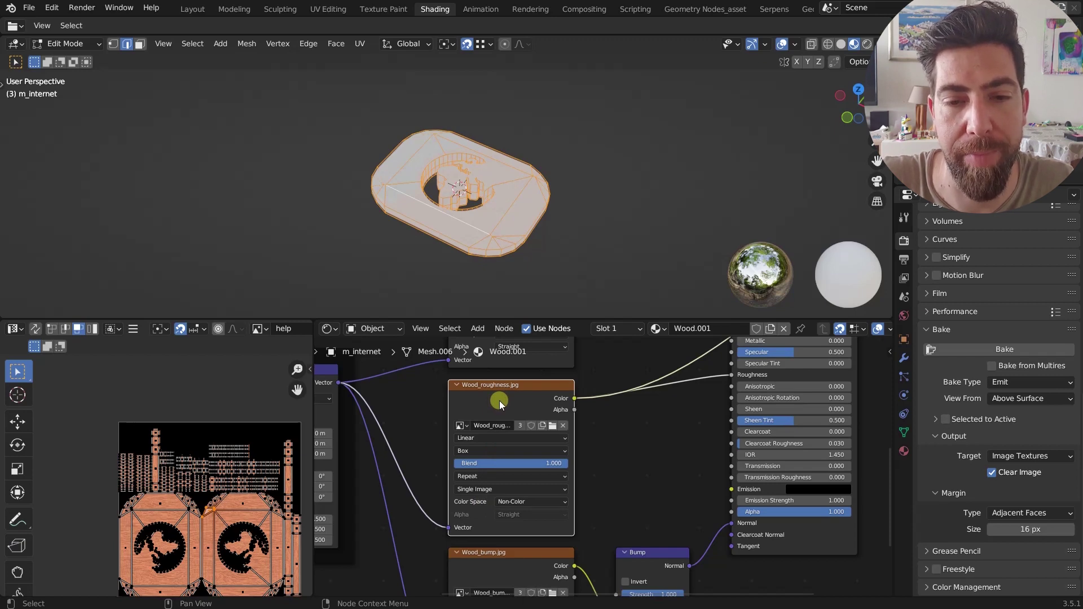
pyautogui.scroll(-4, 500, 400)
pyautogui.moveTo(579, 399); pyautogui.dragTo(548, 546, button='middle')
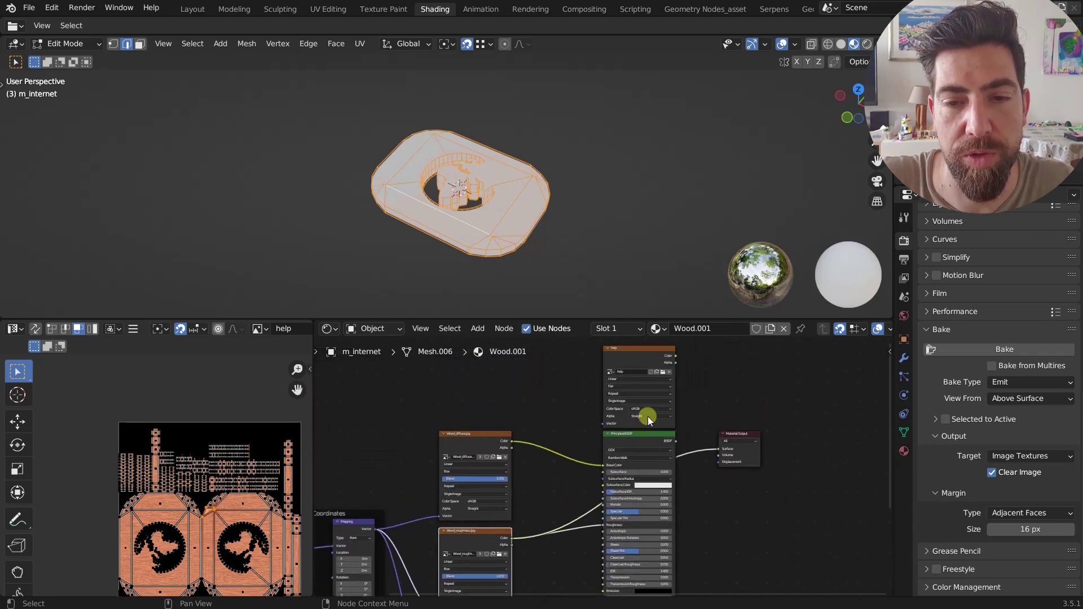
pyautogui.scroll(5, 654, 394)
pyautogui.scroll(2, 655, 393)
pyautogui.click(635, 421)
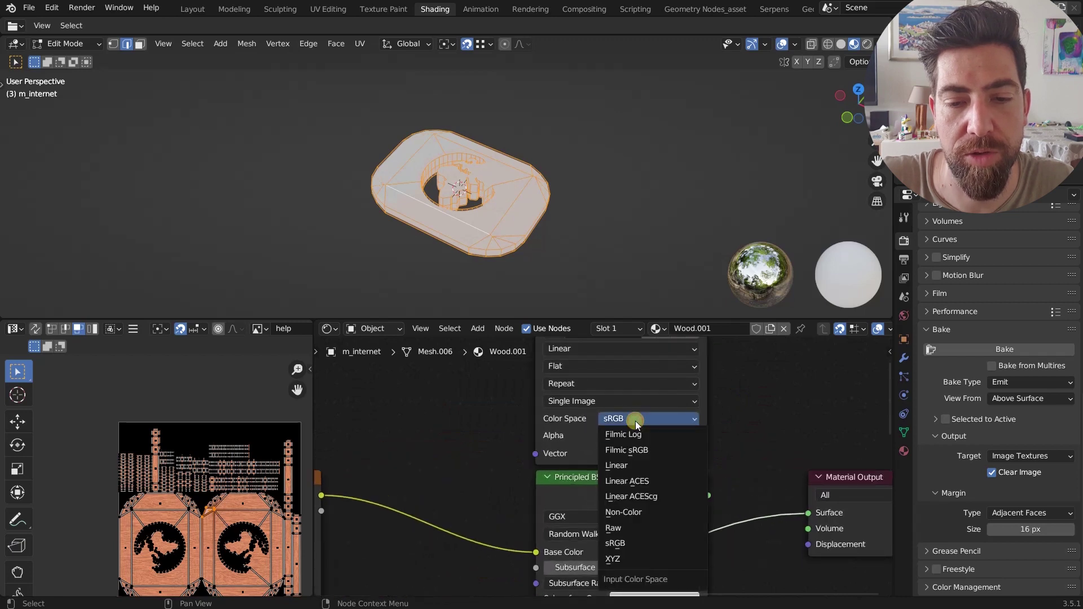
pyautogui.click(646, 511)
# - Bake the roughness texture with the Emit type while the Wood_roughness.jpg node is active
pyautogui.scroll(-5, 635, 431)
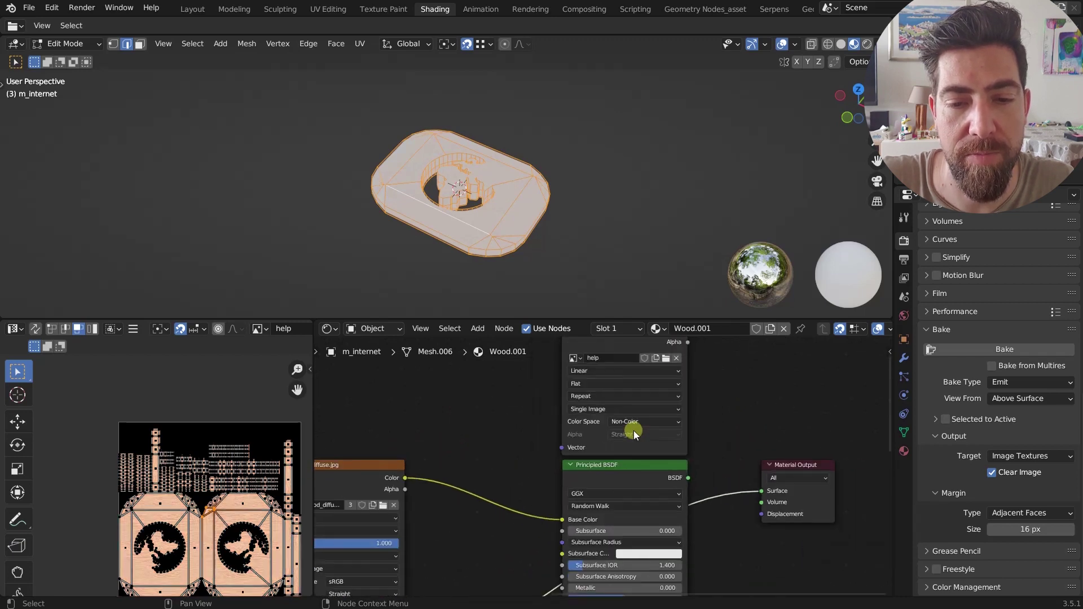
pyautogui.moveTo(541, 500); pyautogui.dragTo(508, 443, button='middle')
pyautogui.click(996, 351)
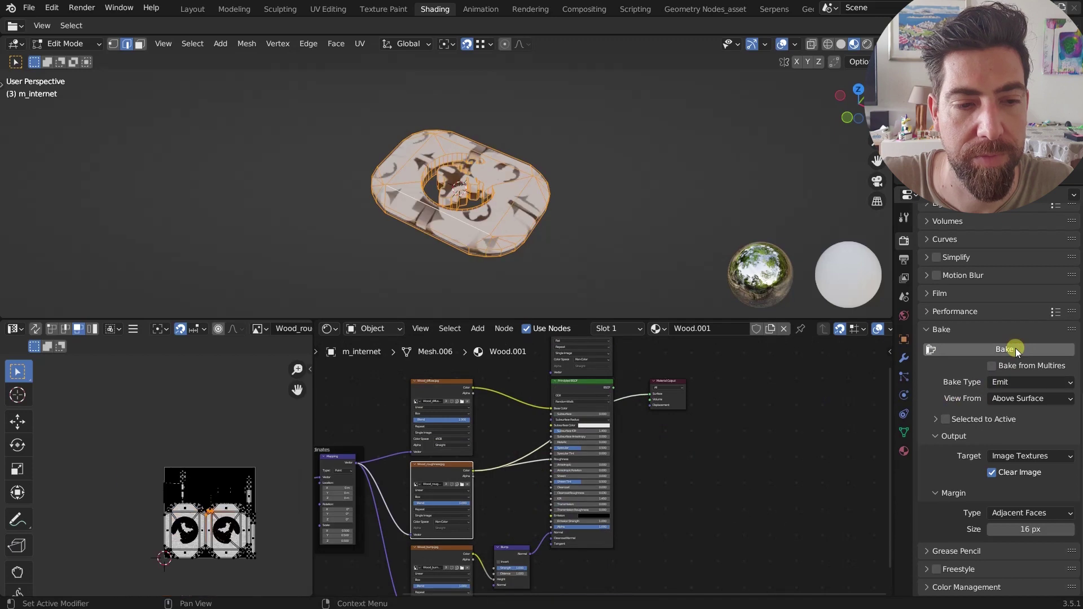
# - Save the baked roughness image as Wood_roughness2.jpg in the wood texture folder
pyautogui.click(36, 330)
pyautogui.click(134, 329)
pyautogui.moveTo(219, 374)
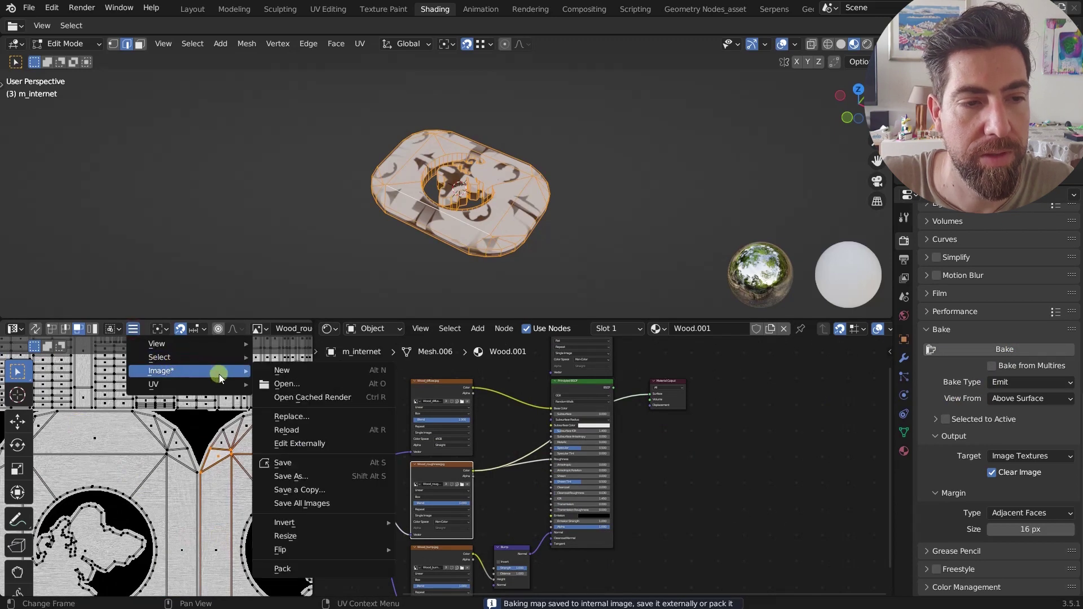
pyautogui.click(310, 464)
pyautogui.click(561, 279)
pyautogui.click(477, 510)
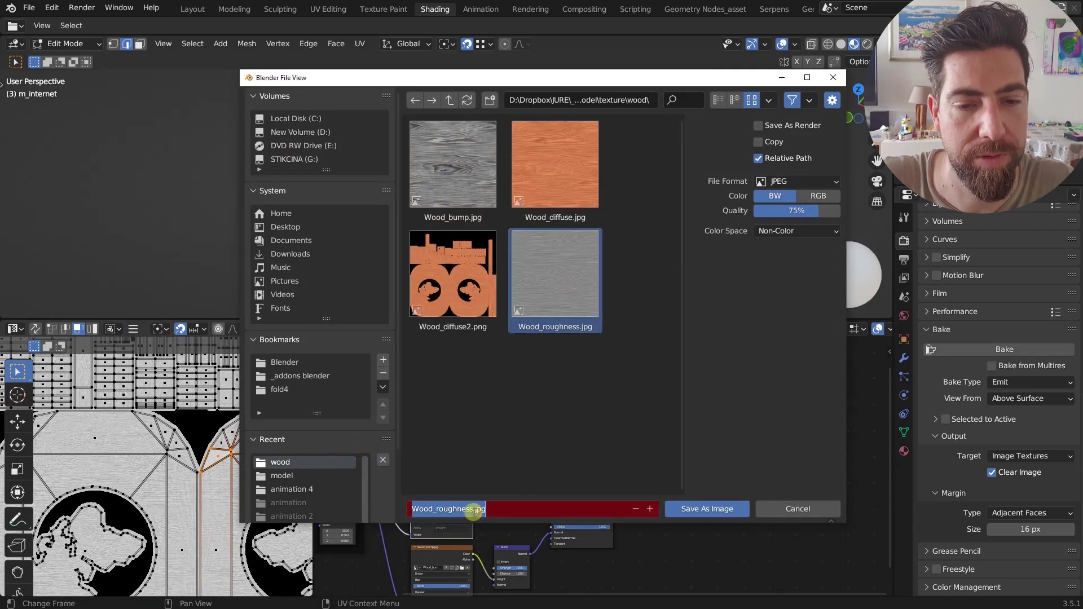
pyautogui.click(475, 510)
pyautogui.write('2')
pyautogui.click(706, 510)
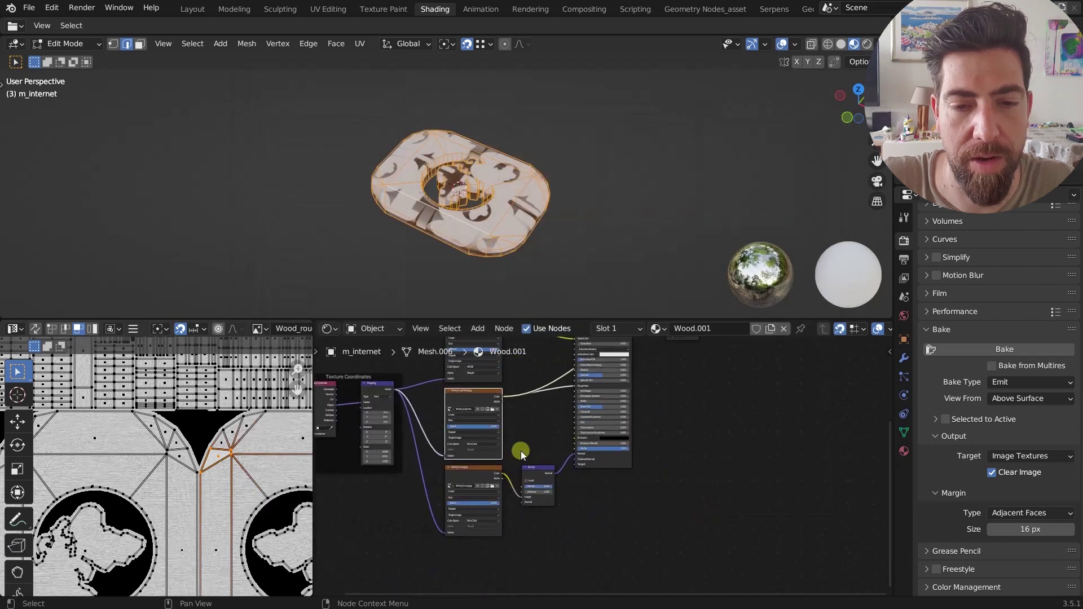
# - Bake the Wood_bump.jpg node's Color, routed to the Material Output's Surface, and save the result as Wood_bump2.jpg in the wood texture folder
pyautogui.moveTo(502, 474); pyautogui.dragTo(665, 411)
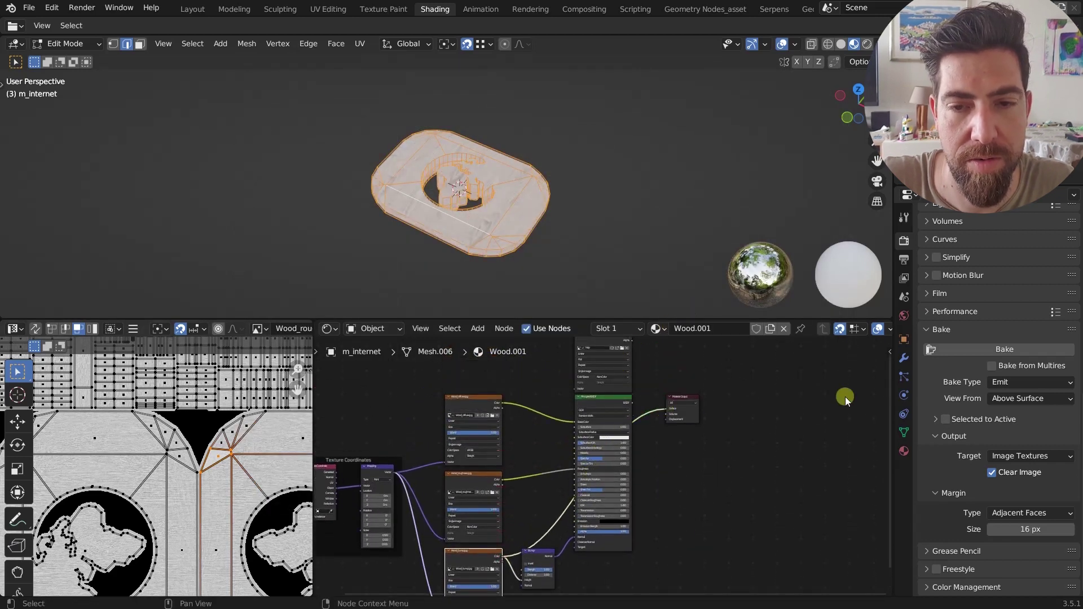
pyautogui.click(1021, 353)
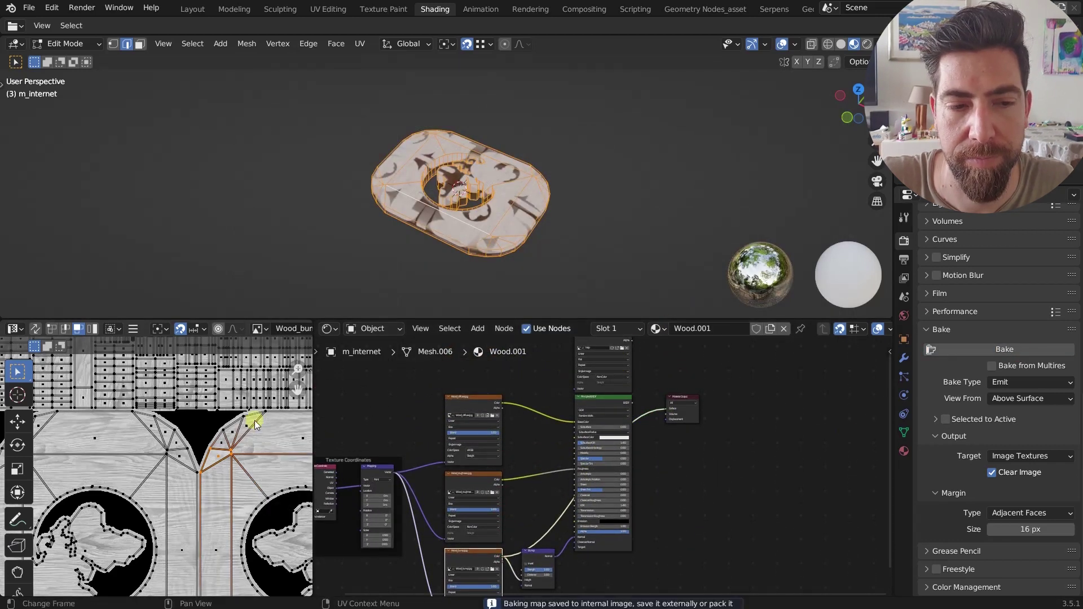
pyautogui.click(134, 328)
pyautogui.moveTo(188, 371)
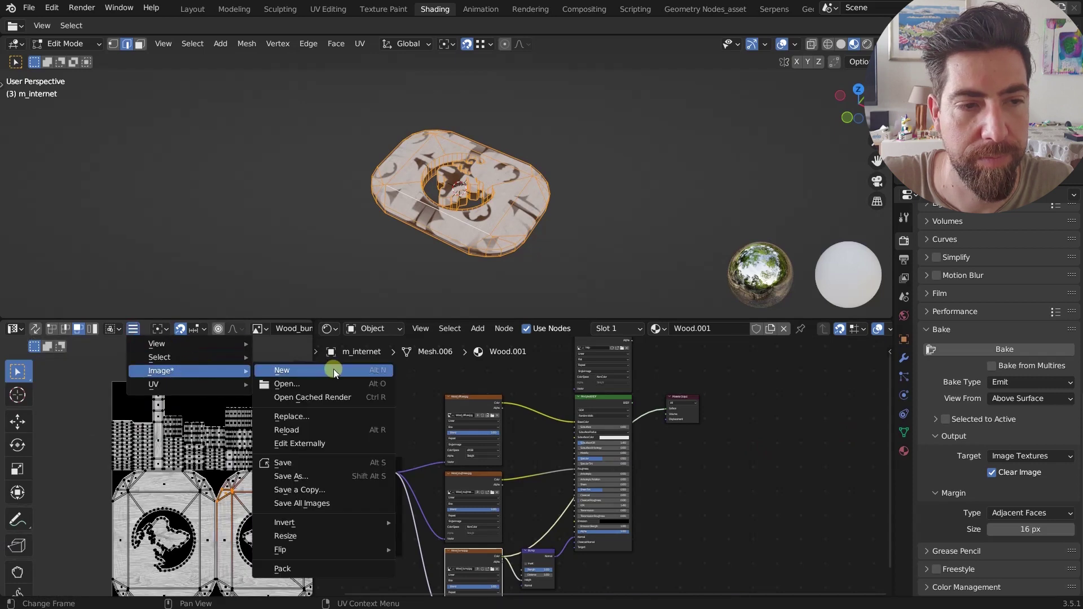
pyautogui.click(317, 479)
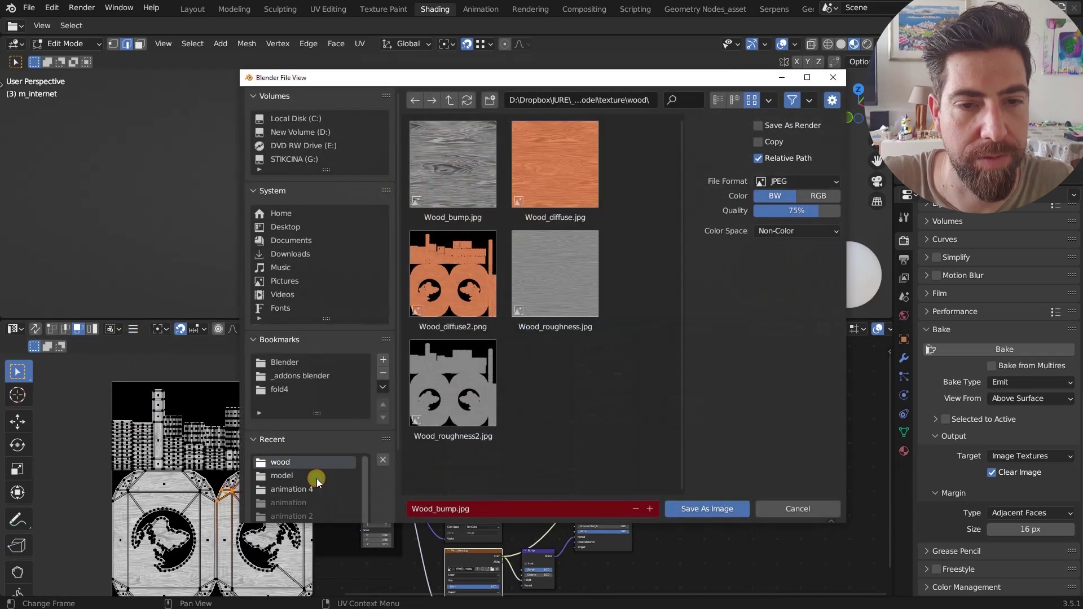
pyautogui.click(465, 153)
pyautogui.click(703, 509)
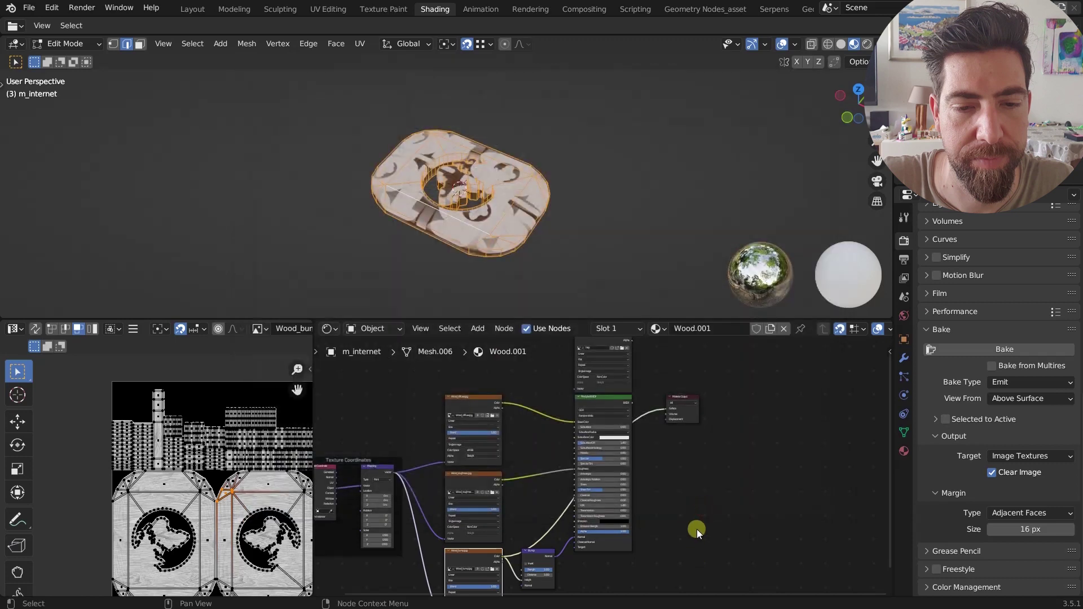
# - Open the baked Wood_diffuse2.png in the Wood_diffuse.jpg image texture node
pyautogui.scroll(3, 479, 156)
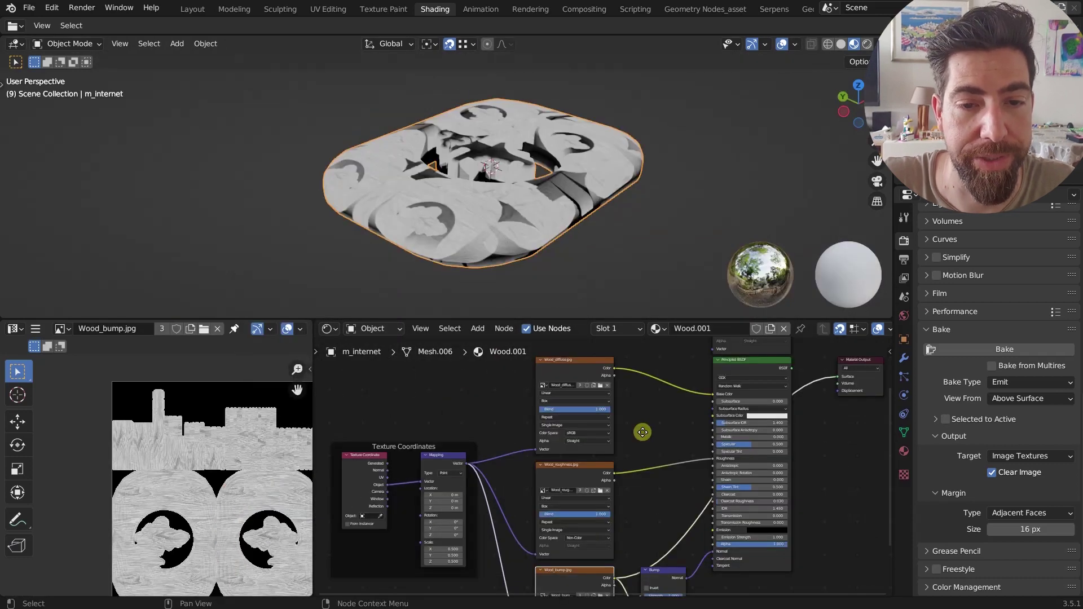
pyautogui.moveTo(643, 432)
pyautogui.mouseDown(button='middle')
pyautogui.moveTo(624, 431)
pyautogui.moveTo(639, 453)
pyautogui.mouseUp(button='middle')
pyautogui.scroll(3, 601, 430)
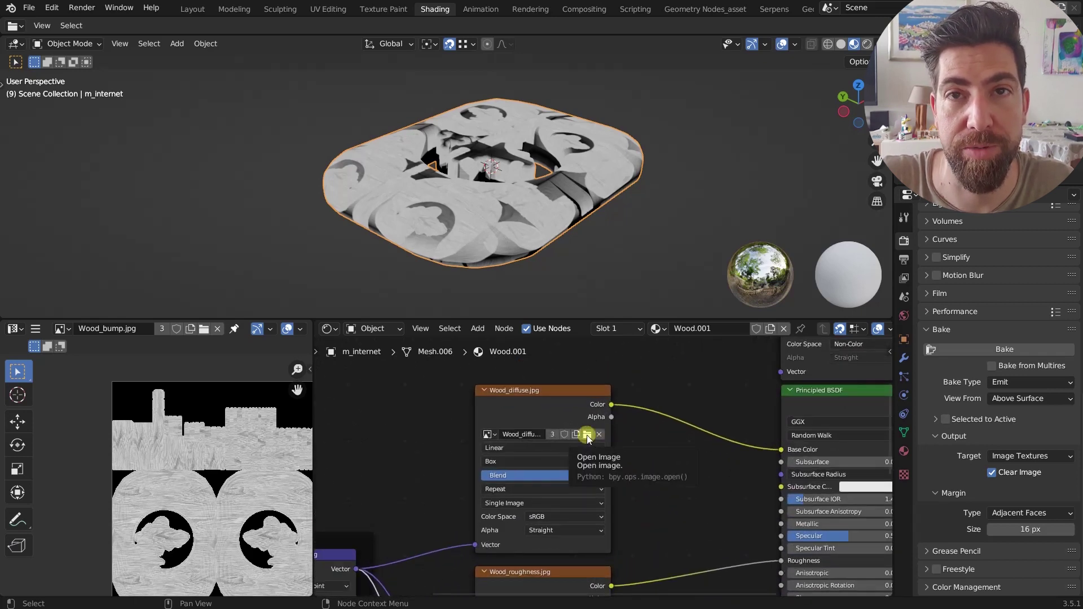
pyautogui.click(587, 435)
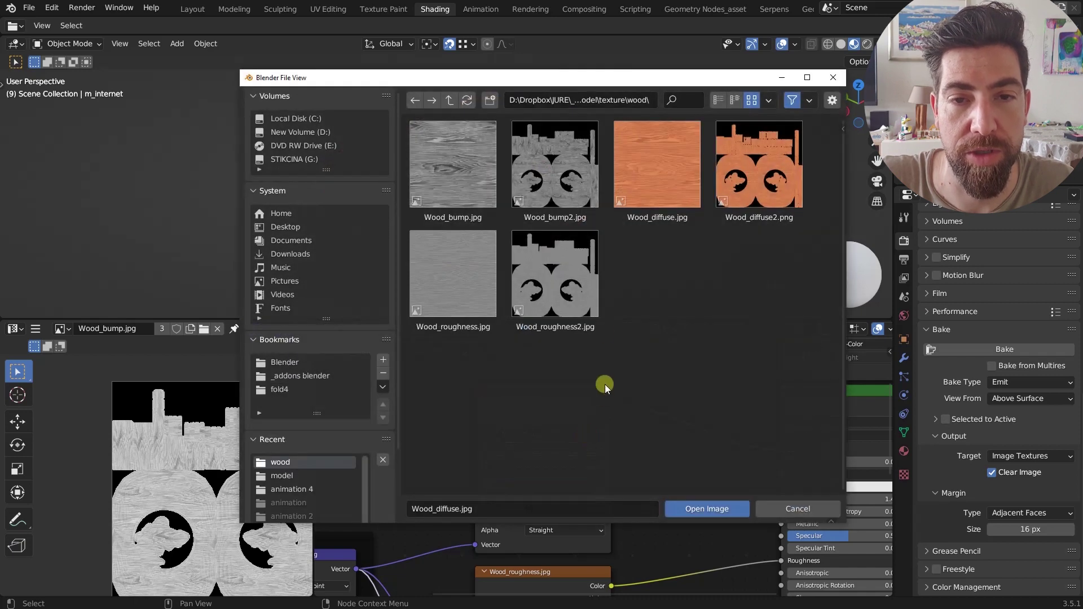
pyautogui.doubleClick(741, 165)
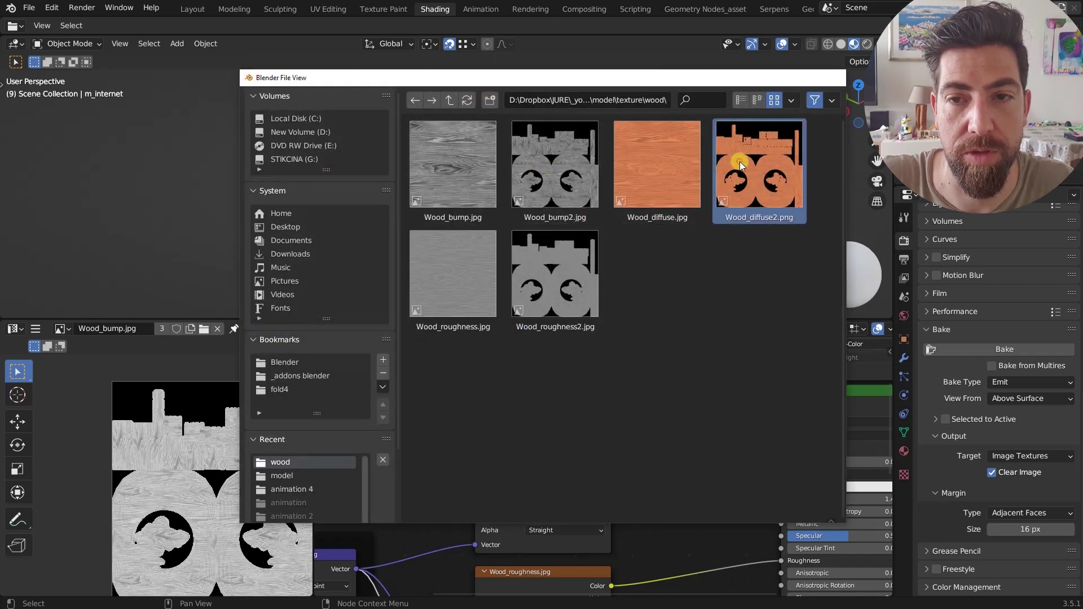
# - Open the baked Wood_roughness2.jpg in the Wood_roughness.jpg image texture node
pyautogui.moveTo(643, 510); pyautogui.dragTo(646, 369, button='middle')
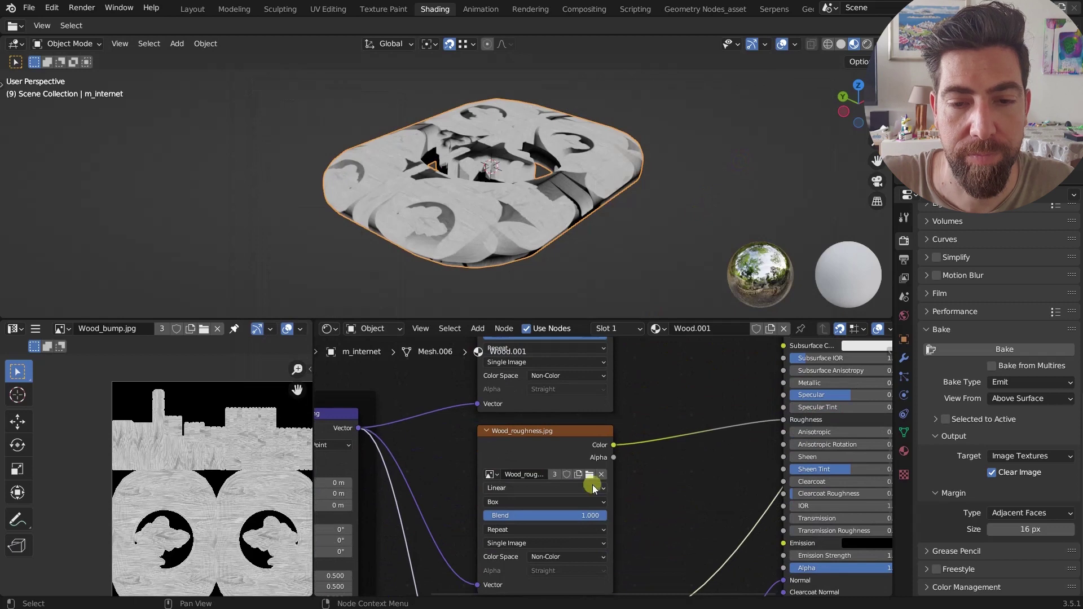
pyautogui.click(589, 475)
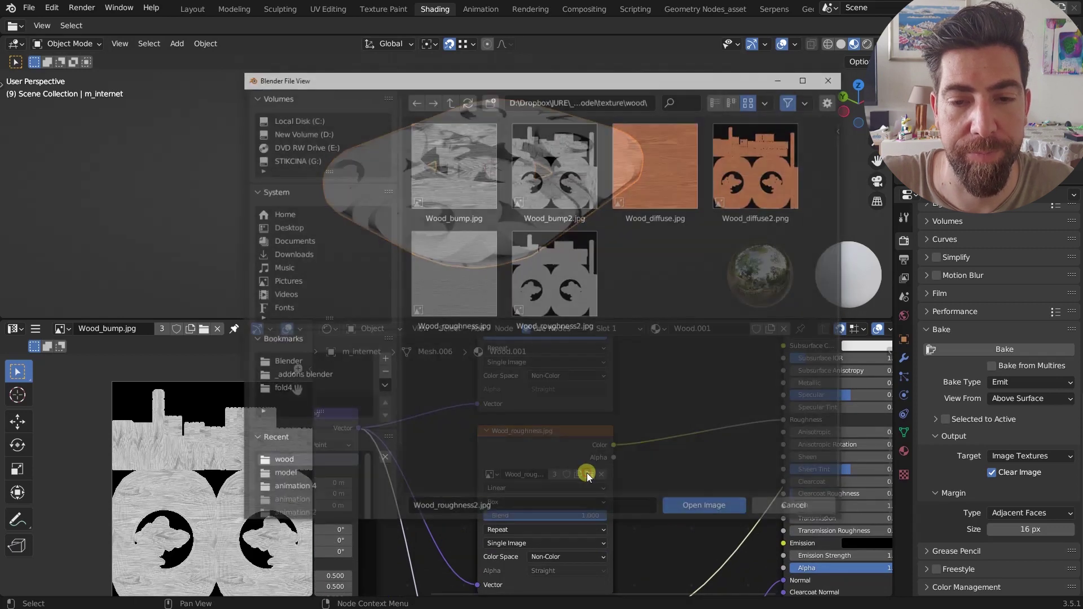
pyautogui.doubleClick(566, 286)
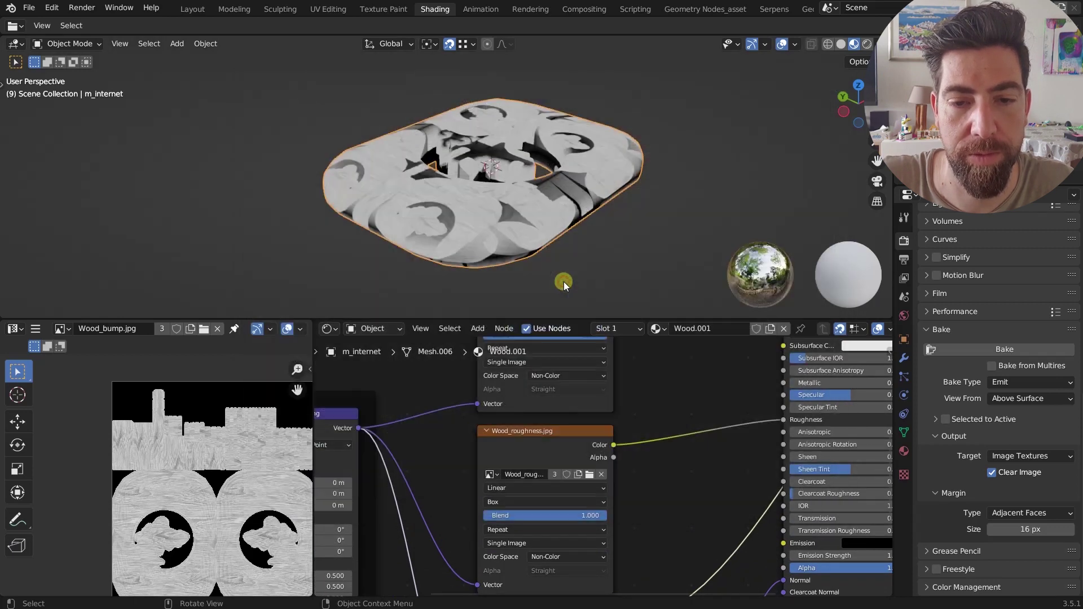
# - Open the baked Wood_bump2.jpg in the Wood_bump.jpg image texture node
pyautogui.keyDown('shift'); pyautogui.scroll(-5, 556, 527); pyautogui.keyUp('shift')
pyautogui.moveTo(546, 547); pyautogui.dragTo(552, 494, button='middle')
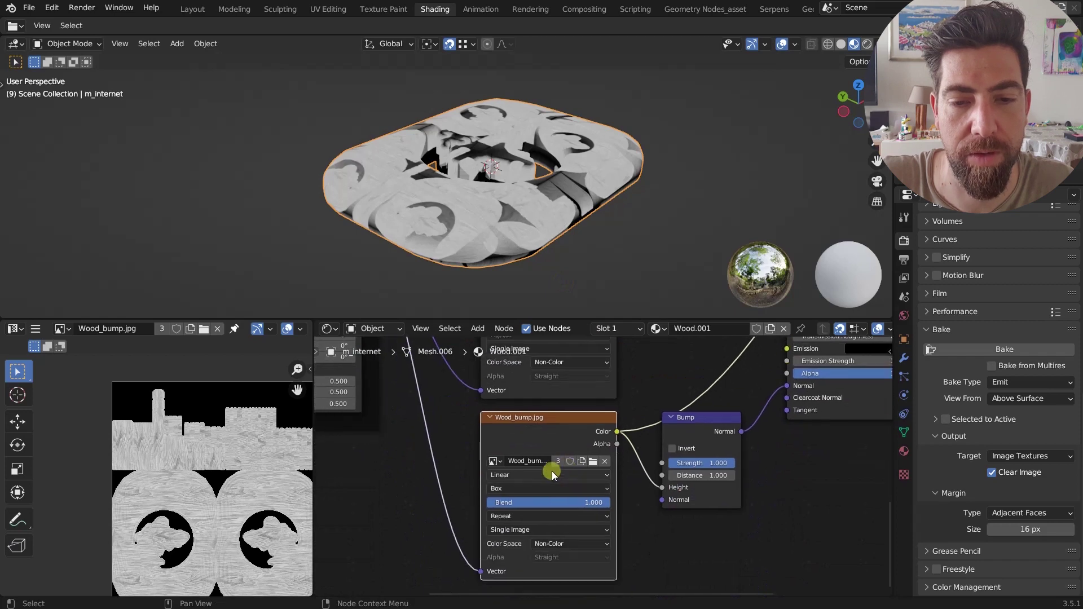
pyautogui.click(593, 463)
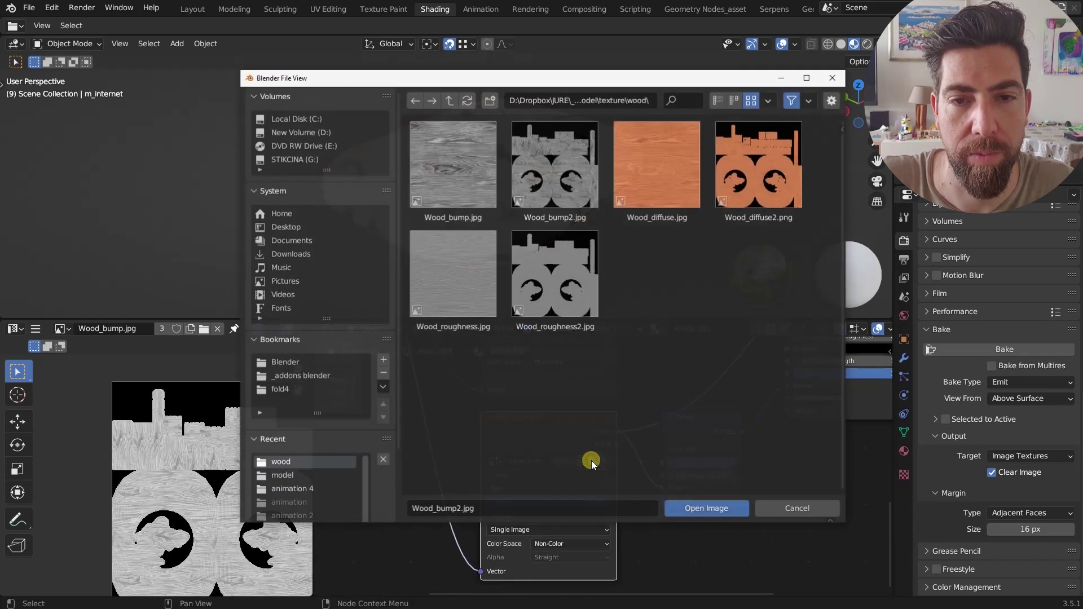
pyautogui.doubleClick(541, 163)
# - Connect the Principled BSDF shader to the Material Output's Surface in place of the bump texture
pyautogui.scroll(-7, 540, 490)
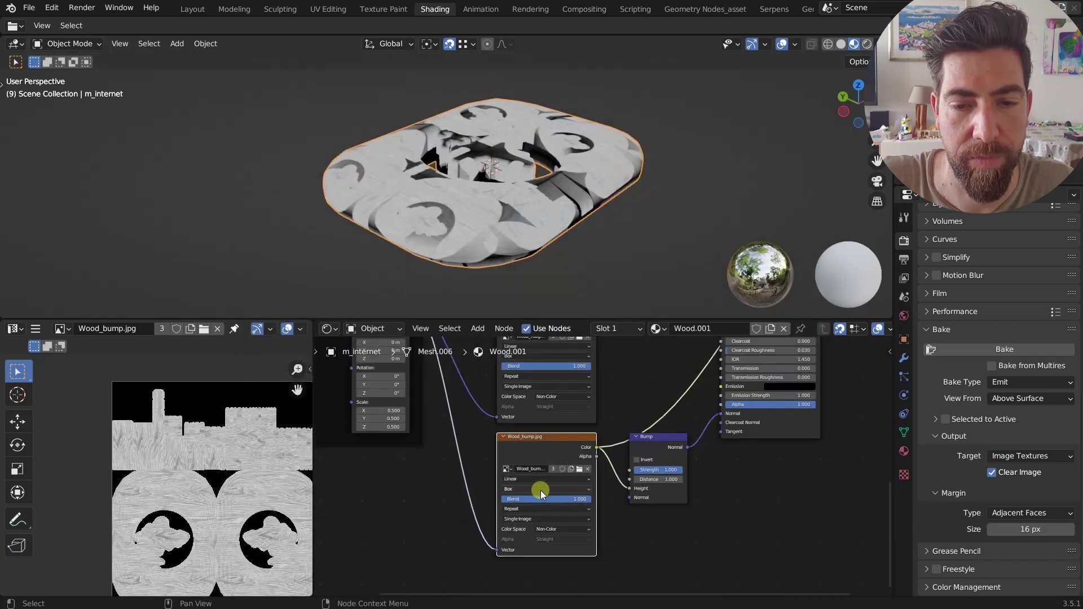
pyautogui.moveTo(600, 448); pyautogui.dragTo(595, 546, button='middle')
pyautogui.scroll(-1, 636, 477)
pyautogui.moveTo(510, 498)
pyautogui.mouseDown(button='middle')
pyautogui.moveTo(533, 501)
pyautogui.moveTo(513, 502)
pyautogui.mouseUp(button='middle')
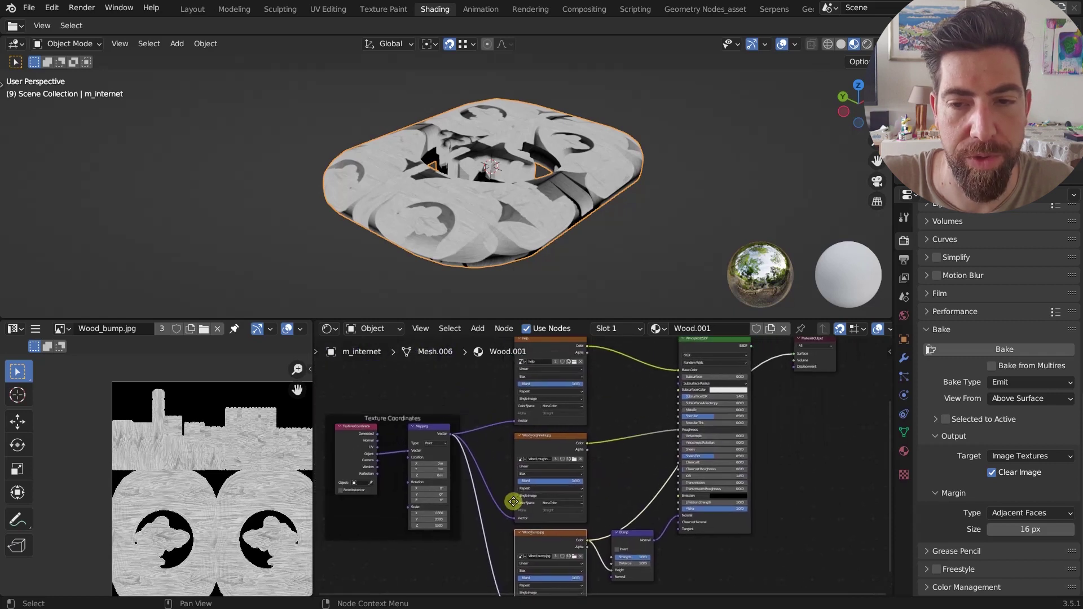
pyautogui.moveTo(657, 401); pyautogui.dragTo(619, 449, button='middle')
pyautogui.click(703, 396)
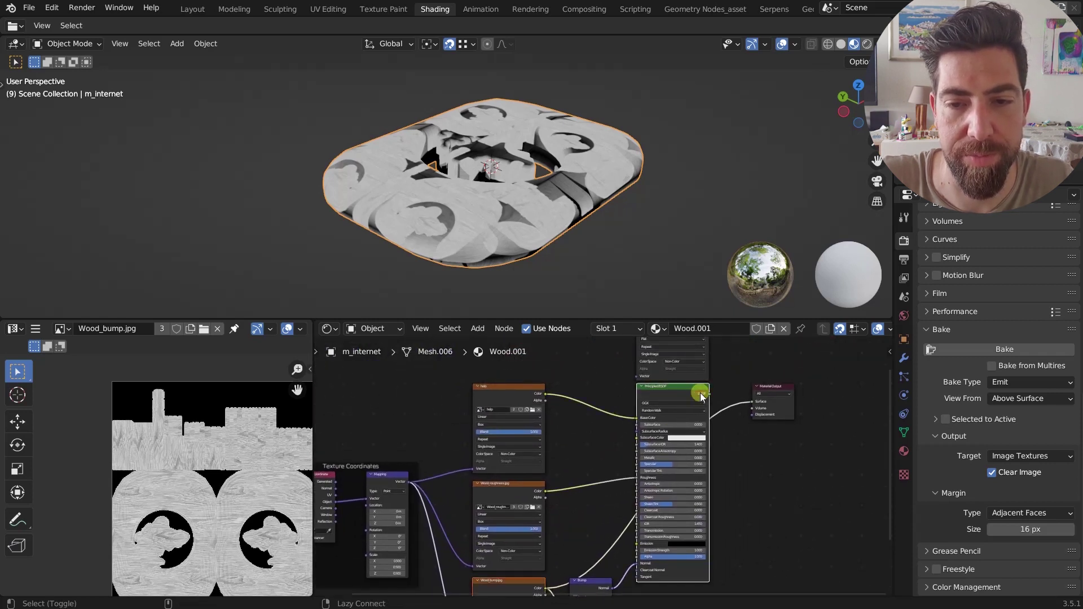
pyautogui.keyDown('ctrl'); pyautogui.keyDown('shift'); pyautogui.click(693, 393); pyautogui.keyUp('shift'); pyautogui.keyUp('ctrl')
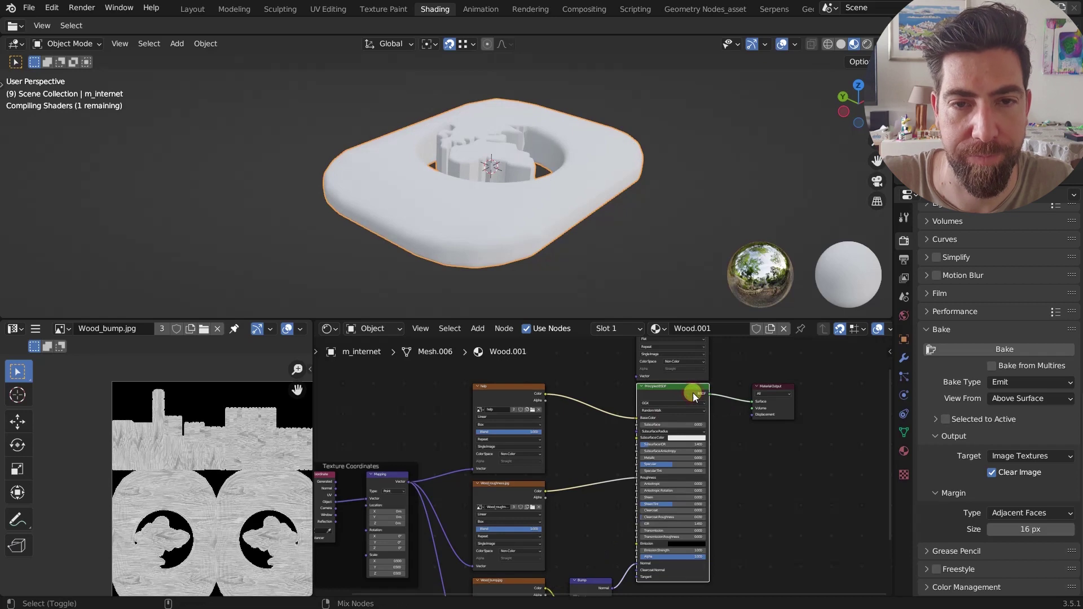
# - Connect the Texture Coordinate node's UV output to the Mapping node's Vector input in place of Object
pyautogui.scroll(-2, 693, 393)
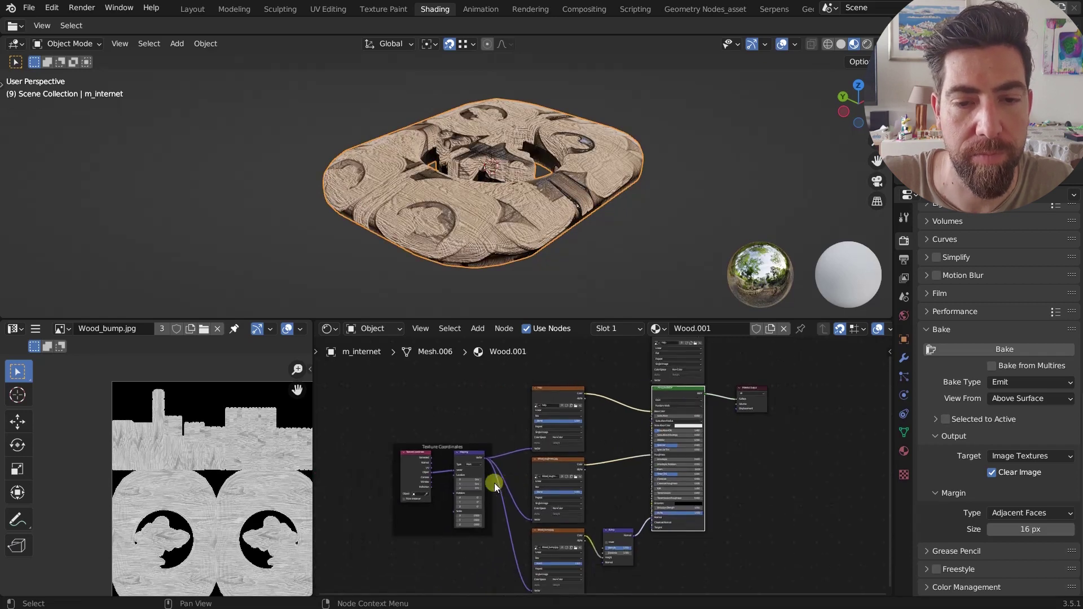
pyautogui.scroll(7, 494, 483)
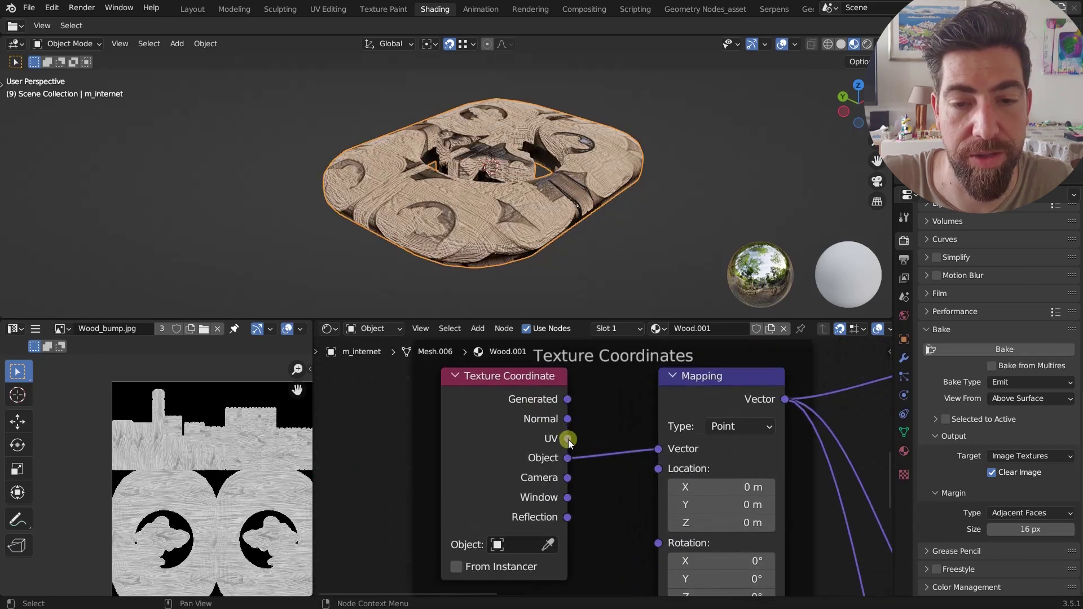
pyautogui.moveTo(568, 442); pyautogui.dragTo(659, 450)
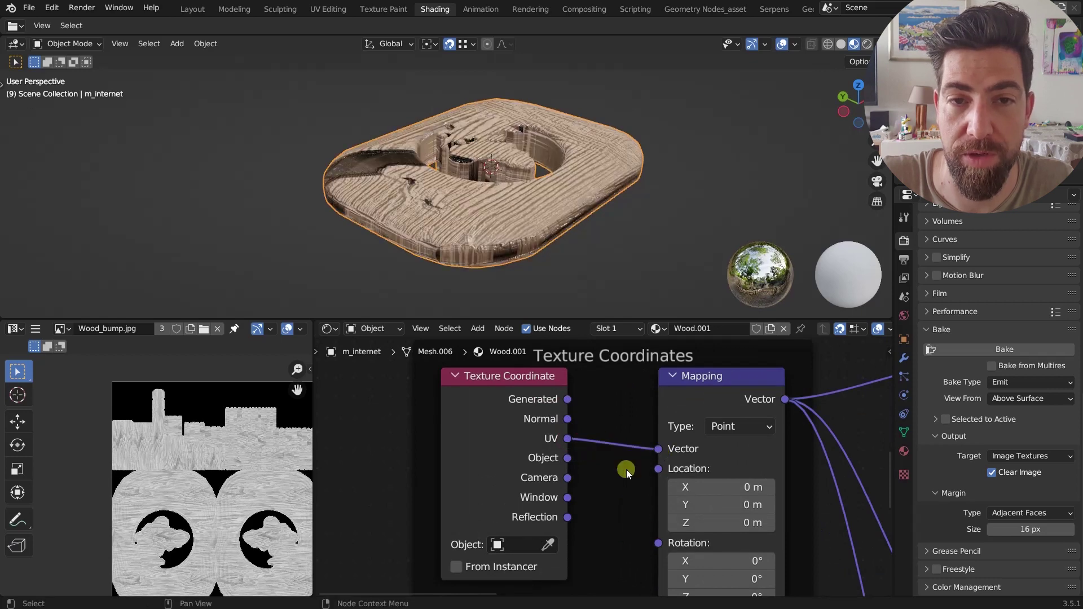
# - Set the Mapping node's scale to 1 on X, Y and Z
pyautogui.scroll(-2, 626, 470)
pyautogui.moveTo(626, 471); pyautogui.dragTo(433, 441, button='middle')
pyautogui.scroll(-1, 484, 443)
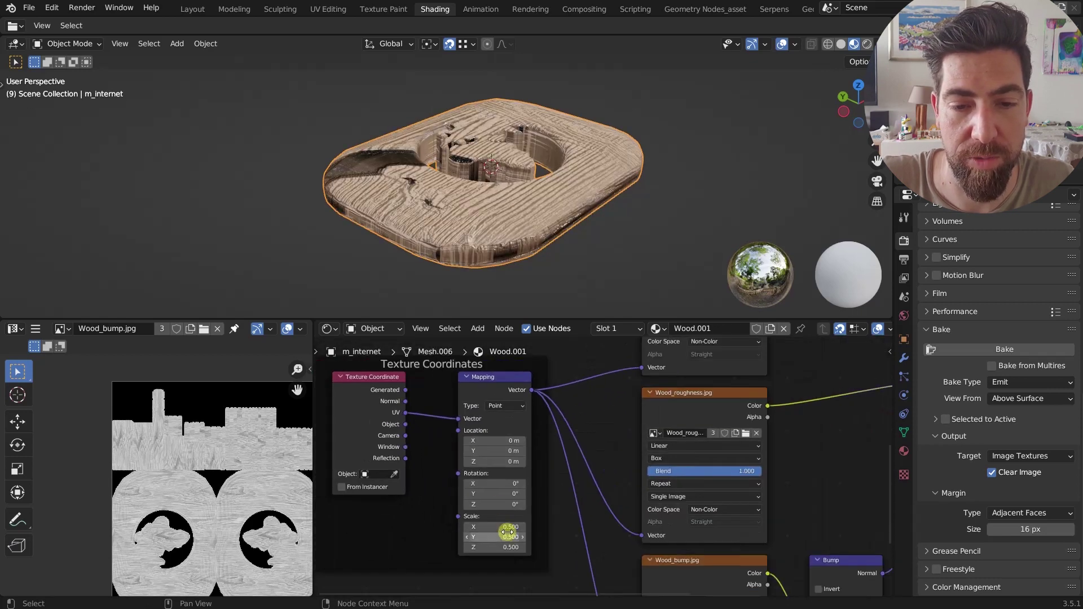
pyautogui.moveTo(506, 527); pyautogui.dragTo(506, 548)
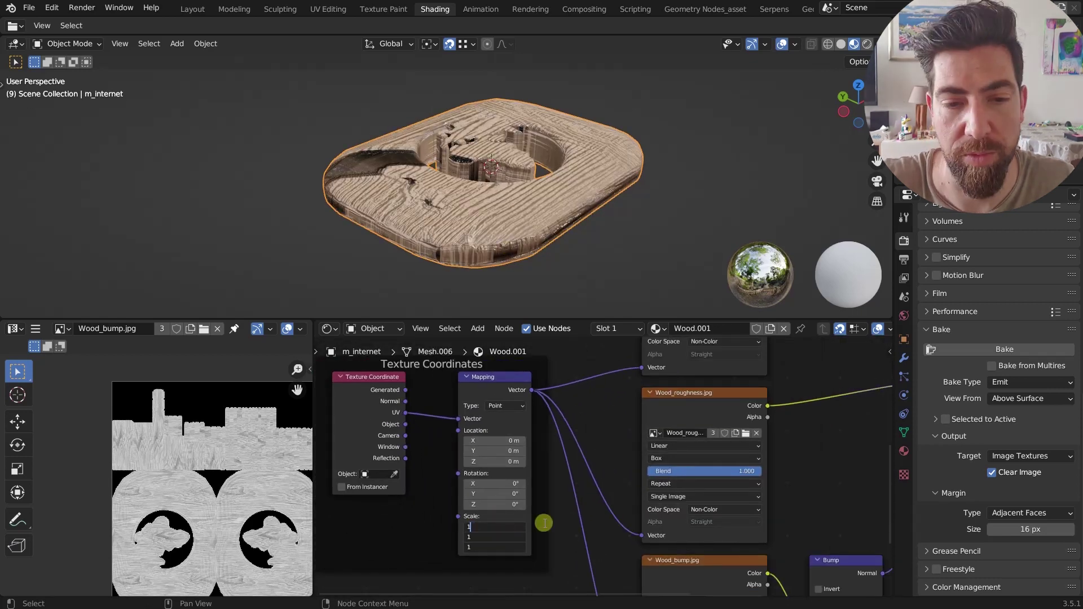
pyautogui.press('Return')
# - Change the help image texture node's projection from Box to Flat
pyautogui.scroll(-4, 528, 532)
pyautogui.moveTo(593, 496); pyautogui.dragTo(528, 503, button='middle')
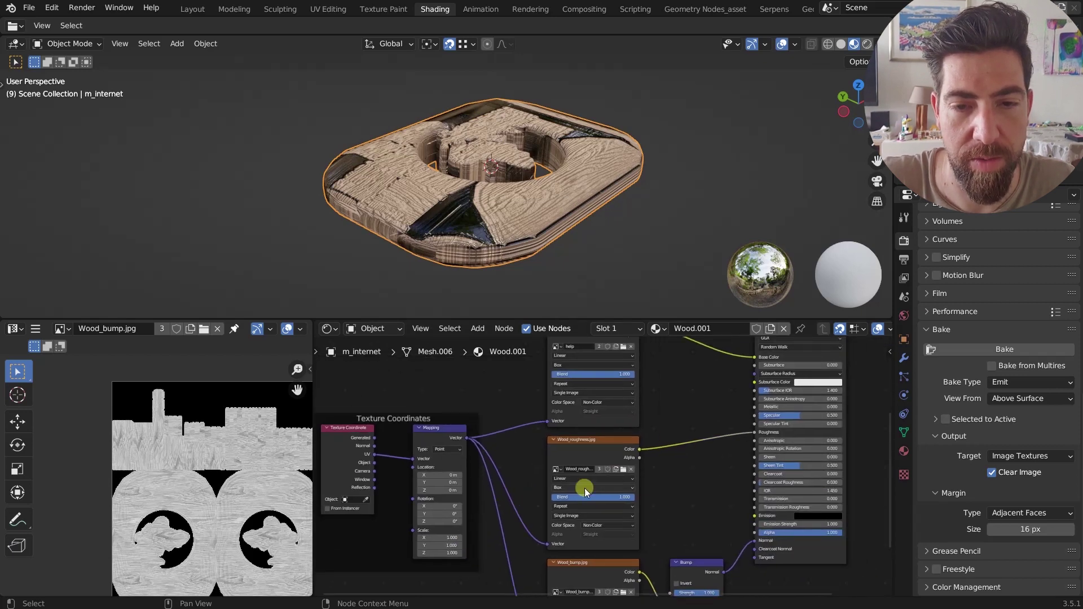
pyautogui.moveTo(589, 395); pyautogui.dragTo(592, 447, button='middle')
pyautogui.scroll(6, 591, 434)
pyautogui.scroll(1, 585, 426)
pyautogui.click(579, 421)
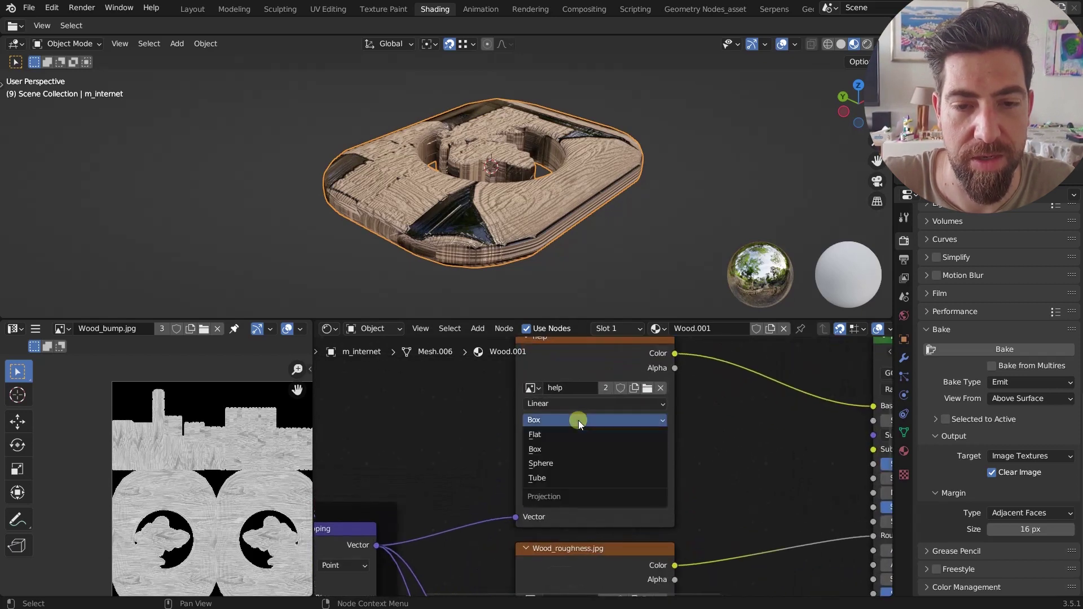
pyautogui.click(568, 434)
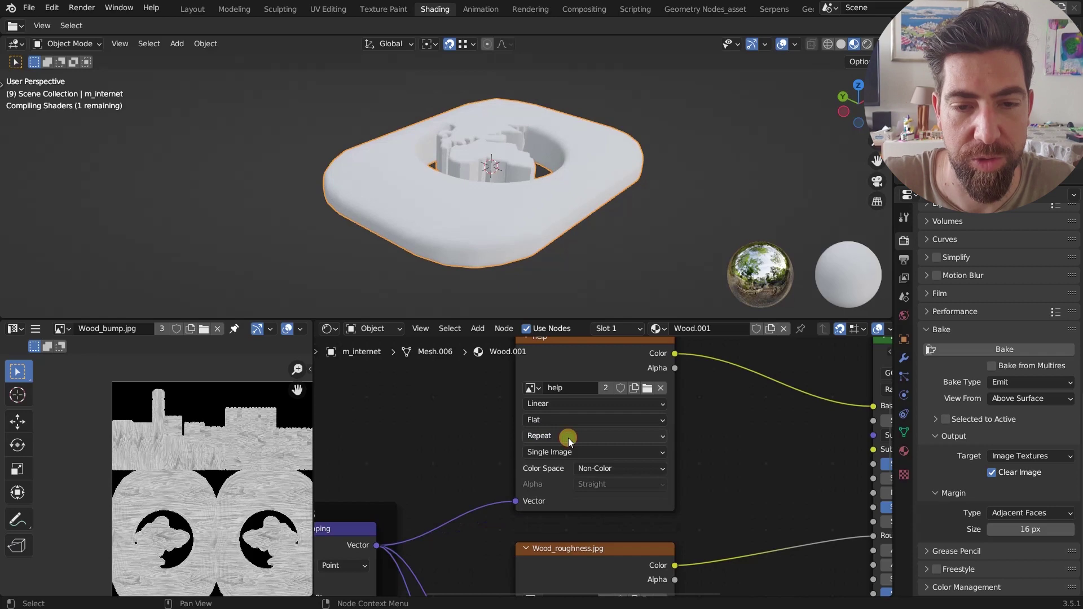
# - Switch the projection of the Wood_roughness.jpg and Wood_bump.jpg texture nodes to Flat
pyautogui.keyDown('shift'); pyautogui.scroll(-5, 590, 510); pyautogui.keyUp('shift')
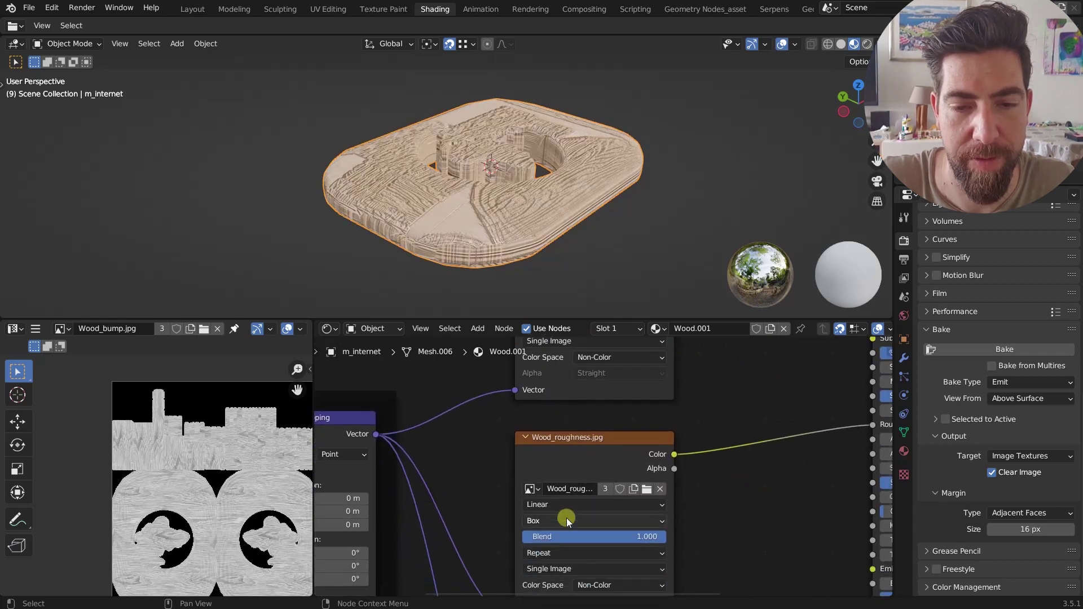
pyautogui.click(566, 518)
pyautogui.click(563, 532)
pyautogui.scroll(-2, 593, 484)
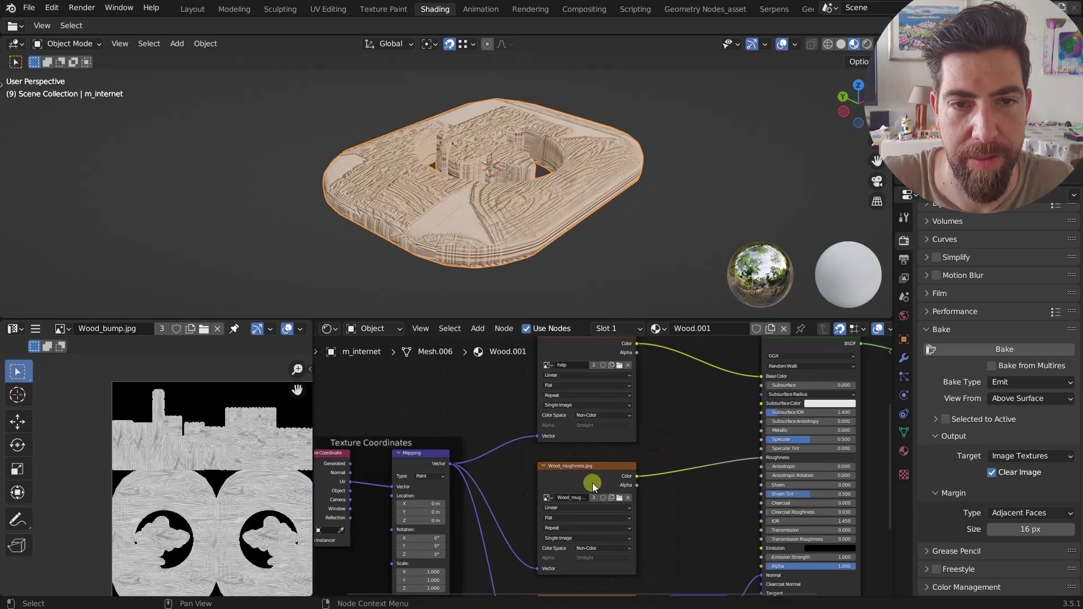
pyautogui.keyDown('shift'); pyautogui.scroll(-2, 593, 491); pyautogui.keyUp('shift')
pyautogui.scroll(2, 564, 565)
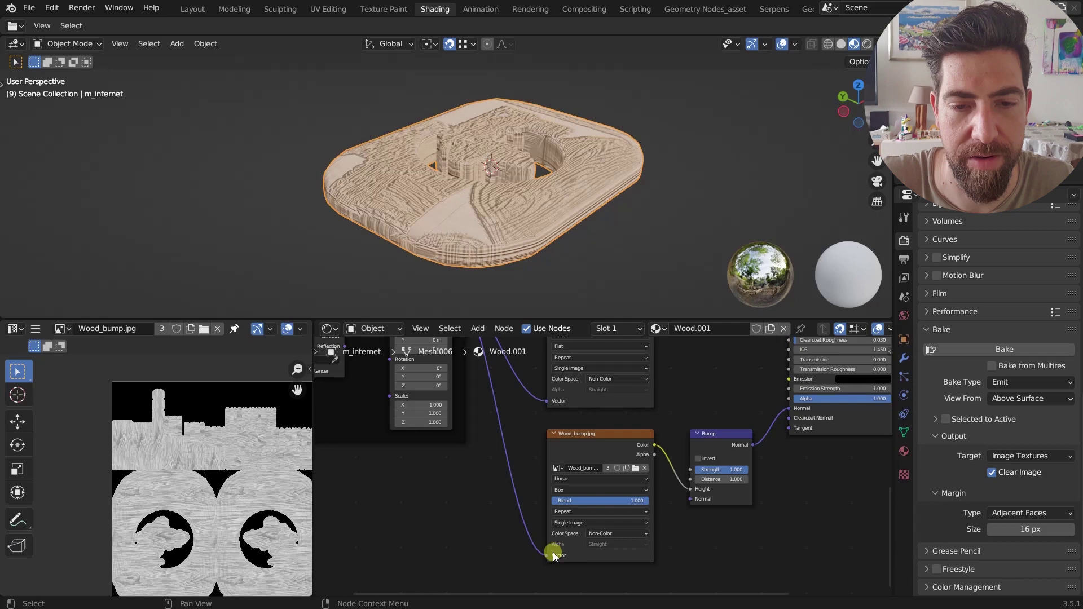
pyautogui.click(585, 483)
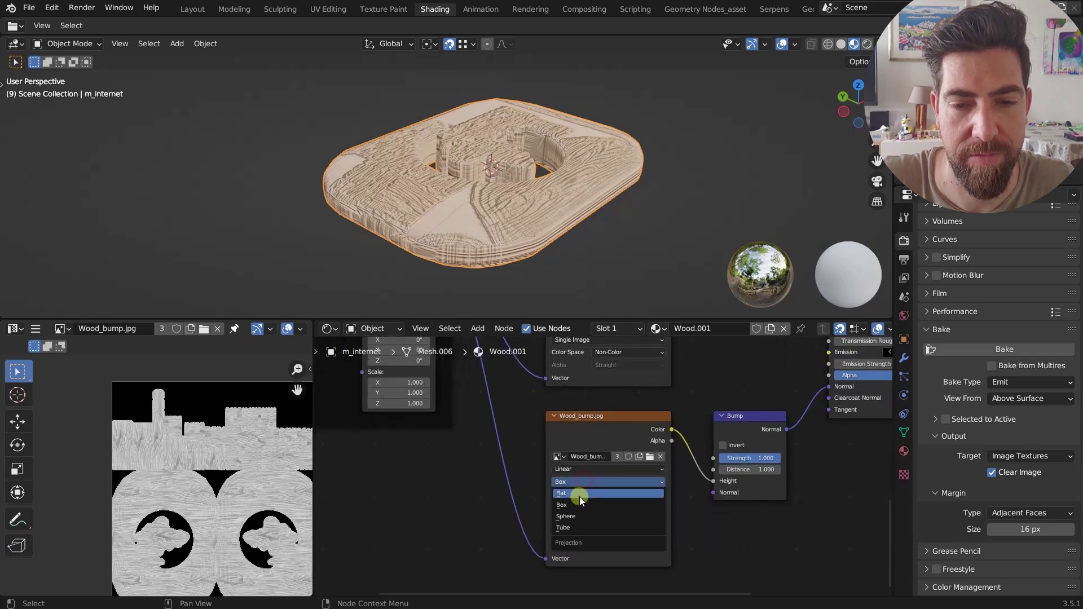
pyautogui.click(580, 496)
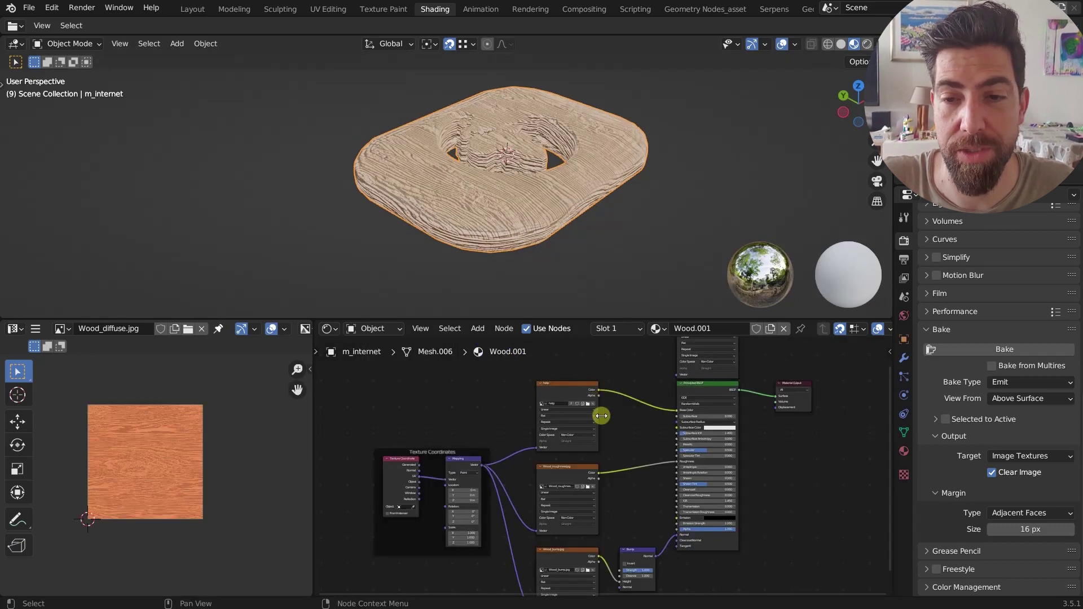
# - Load Wood_diffuse2.png into the help image texture node and set its color space to sRGB
pyautogui.scroll(2, 601, 416)
pyautogui.scroll(5, 601, 416)
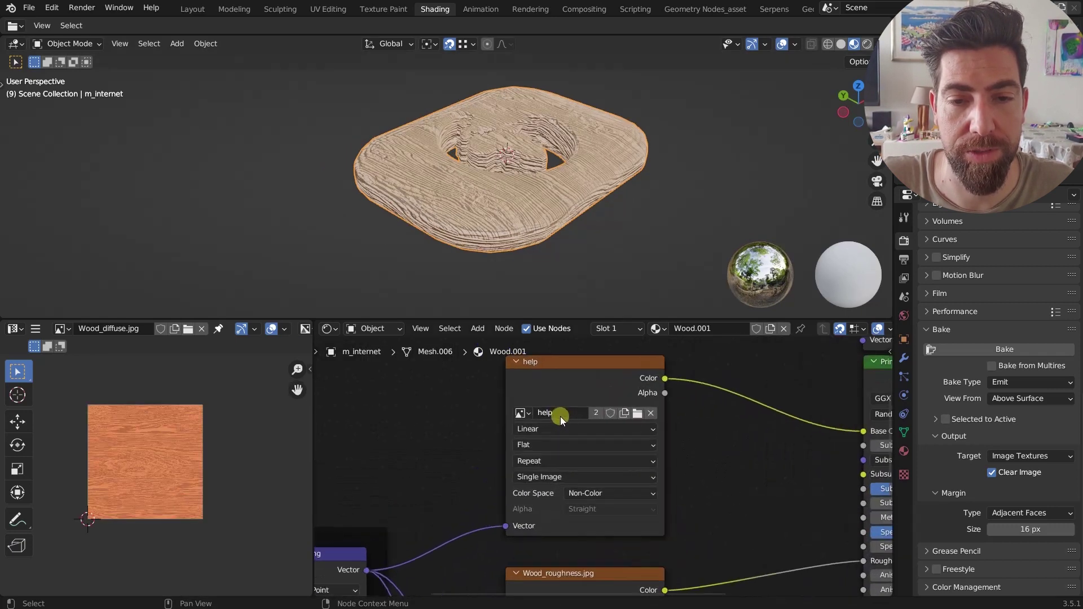
pyautogui.click(658, 413)
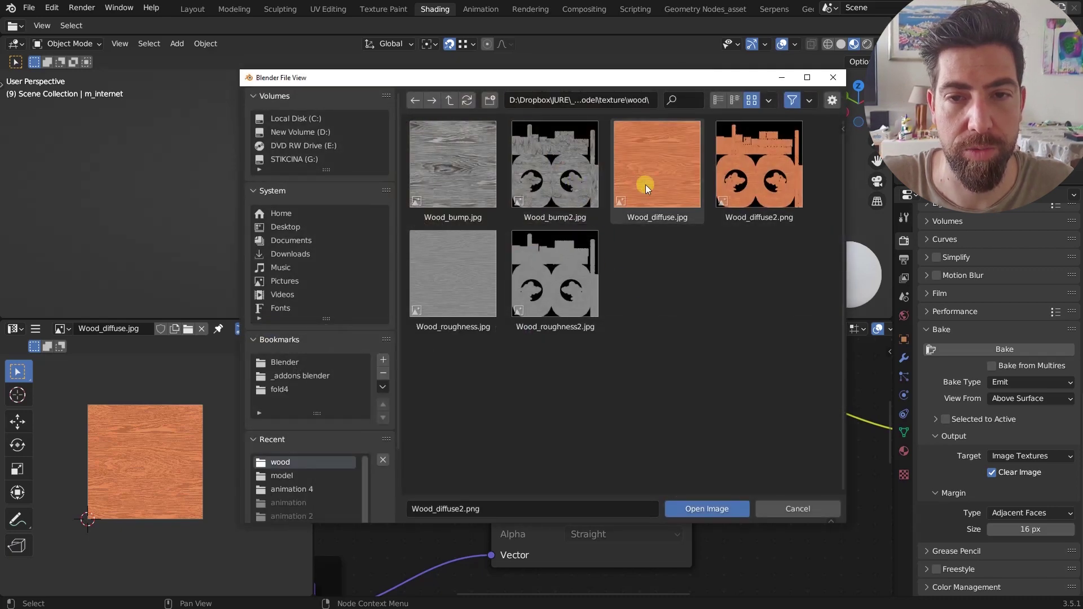
pyautogui.click(739, 182)
pyautogui.click(739, 182)
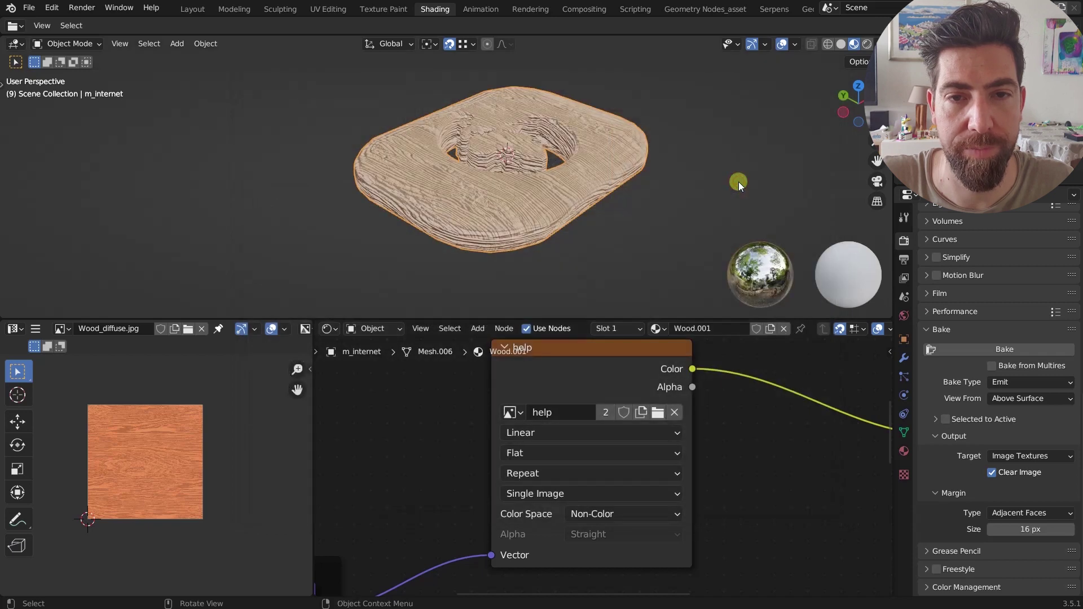
pyautogui.click(619, 514)
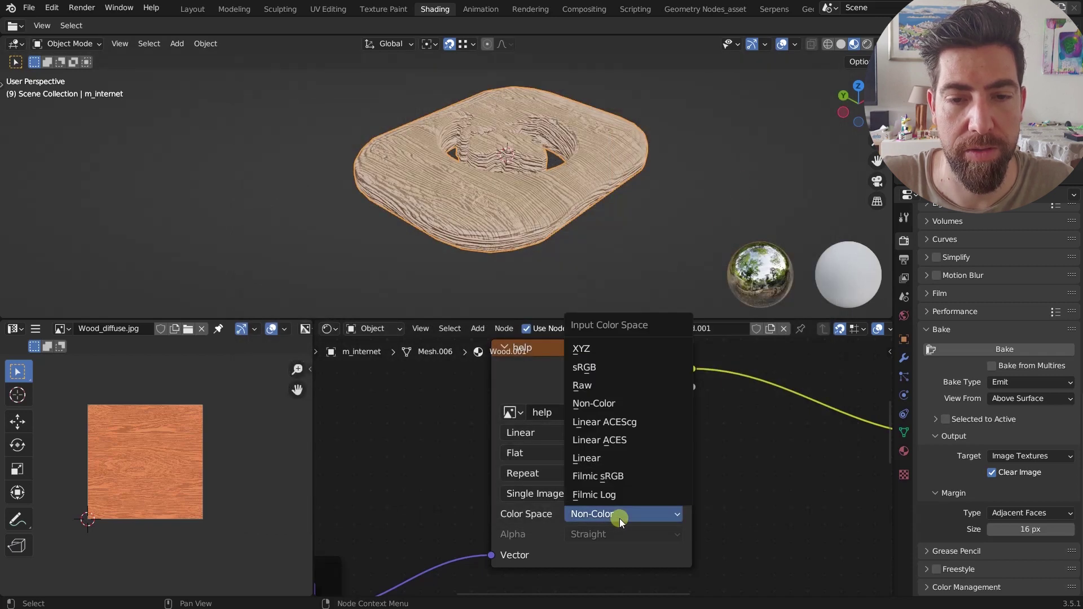
pyautogui.click(607, 368)
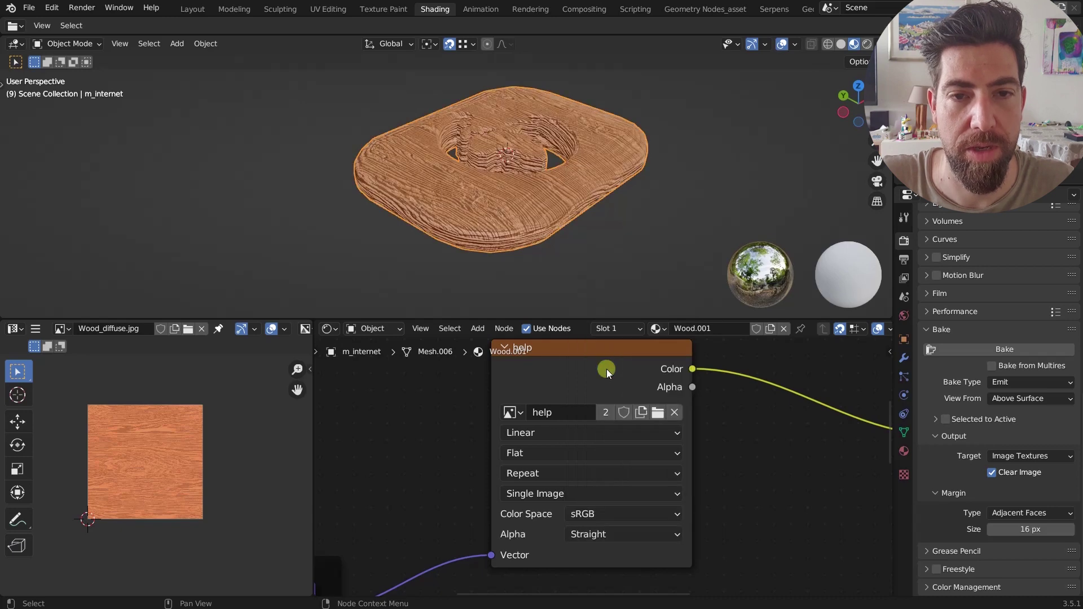
# - Play the animation briefly, stop it, and examine the wood texture on m_internet's top surface and cut-out edges up close
pyautogui.moveTo(513, 192); pyautogui.dragTo(665, 190, button='middle')
pyautogui.press('space')
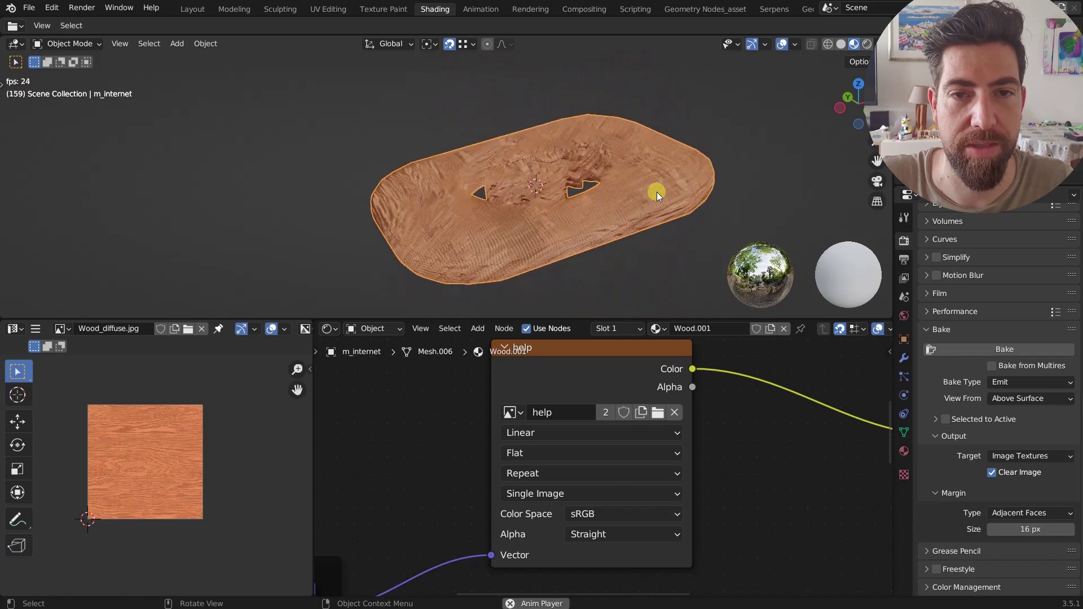
pyautogui.press('space')
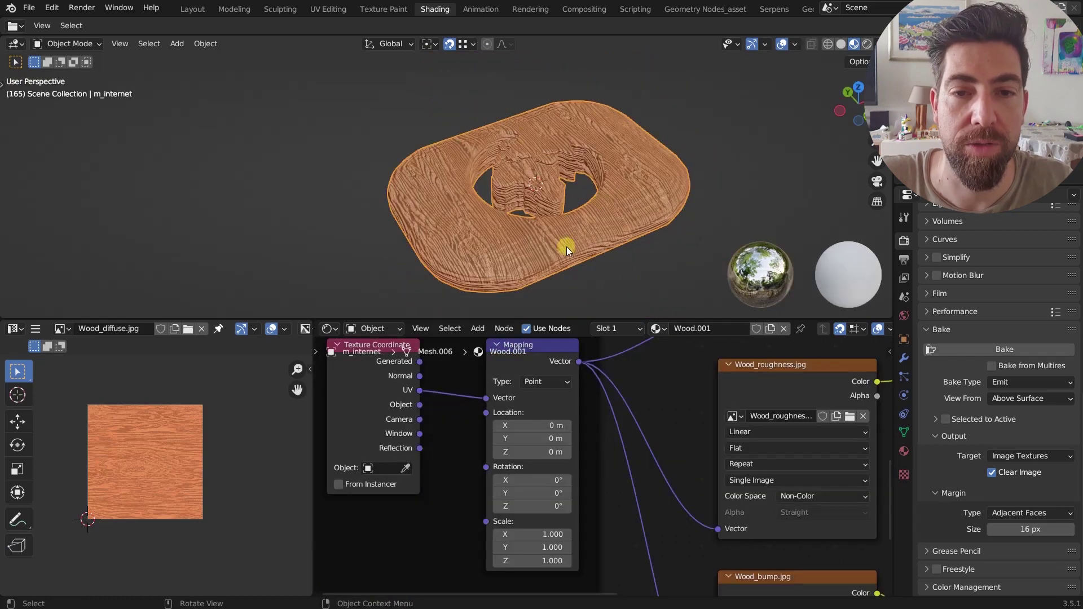
pyautogui.moveTo(566, 246); pyautogui.dragTo(509, 304, button='middle')
pyautogui.scroll(-2, 564, 222)
pyautogui.scroll(4, 536, 243)
pyautogui.scroll(3, 592, 234)
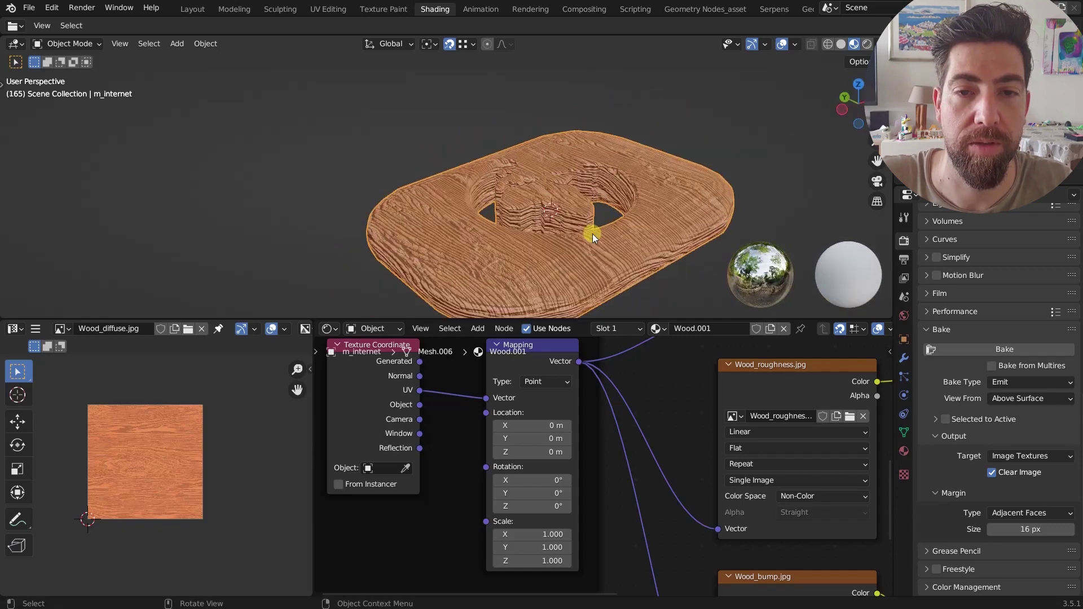
pyautogui.scroll(4, 651, 207)
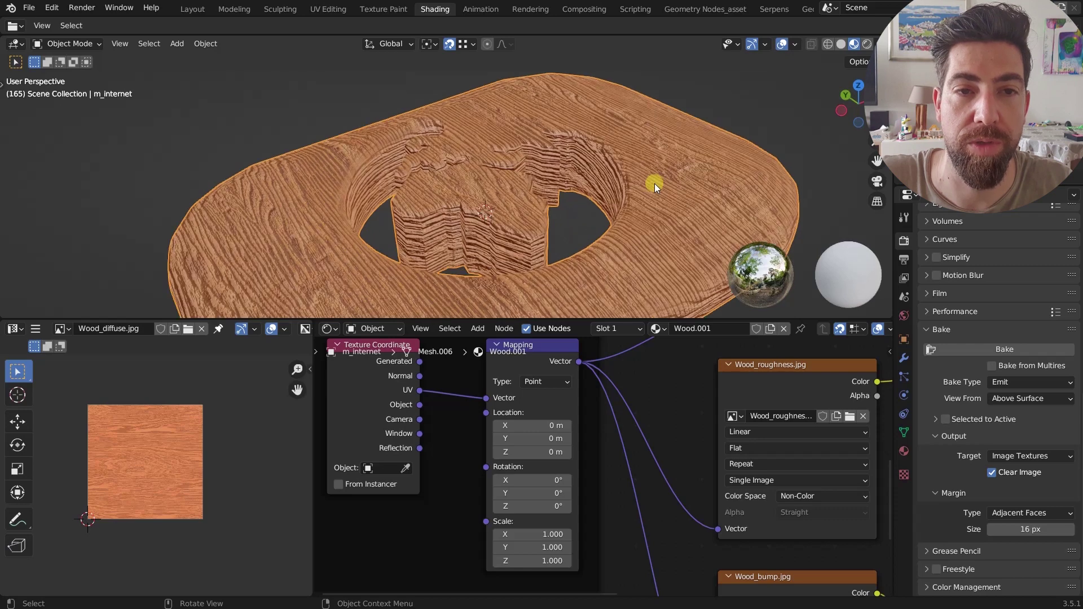